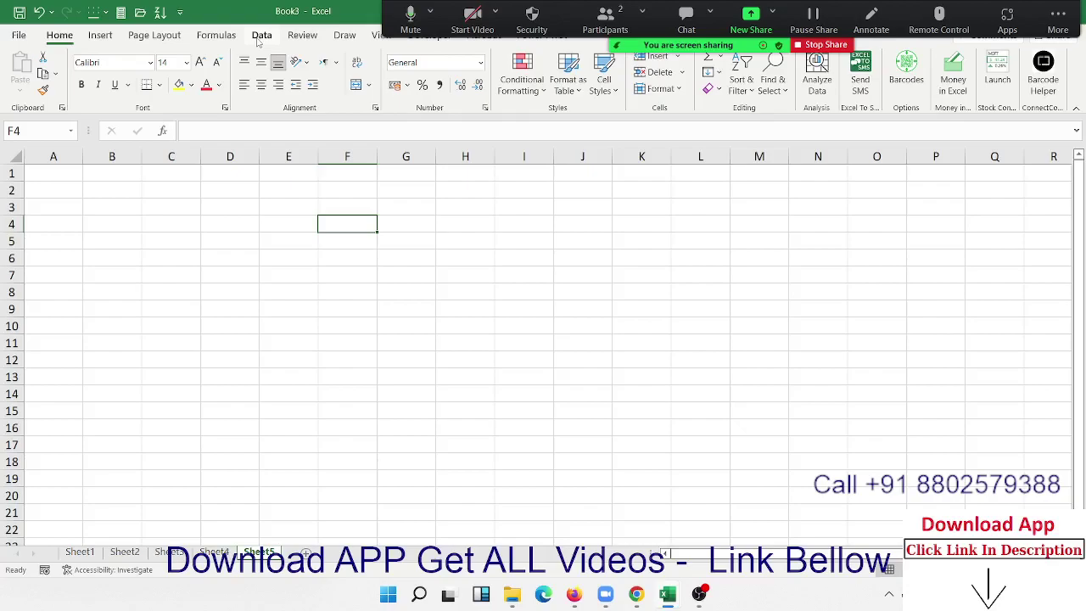
# Enter 14 in G3 and 5 in H3.
pyautogui.click(197, 225)
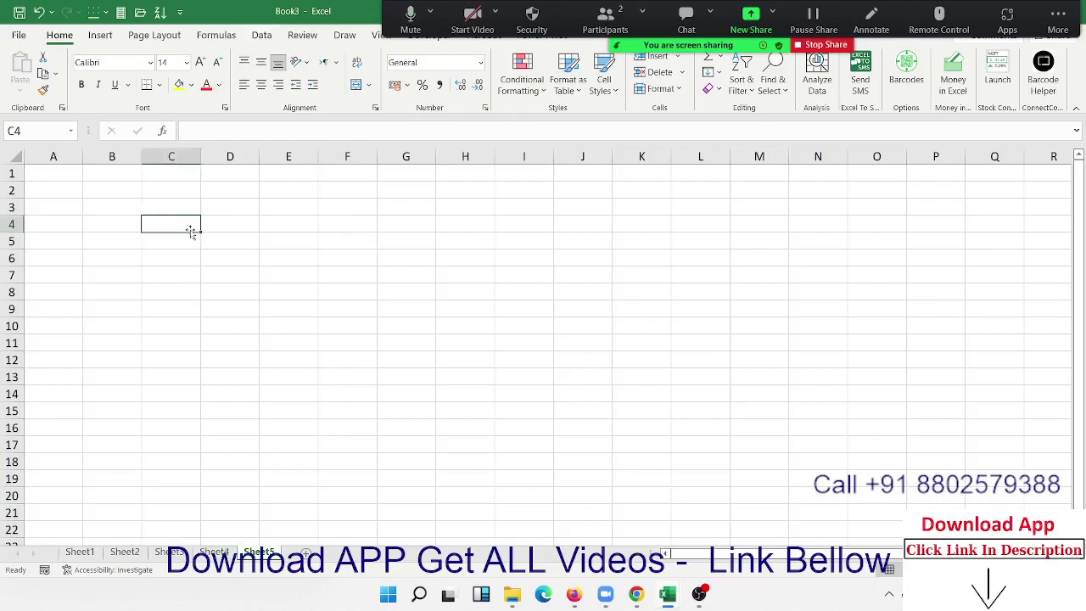
pyautogui.click(444, 207)
pyautogui.write('M')
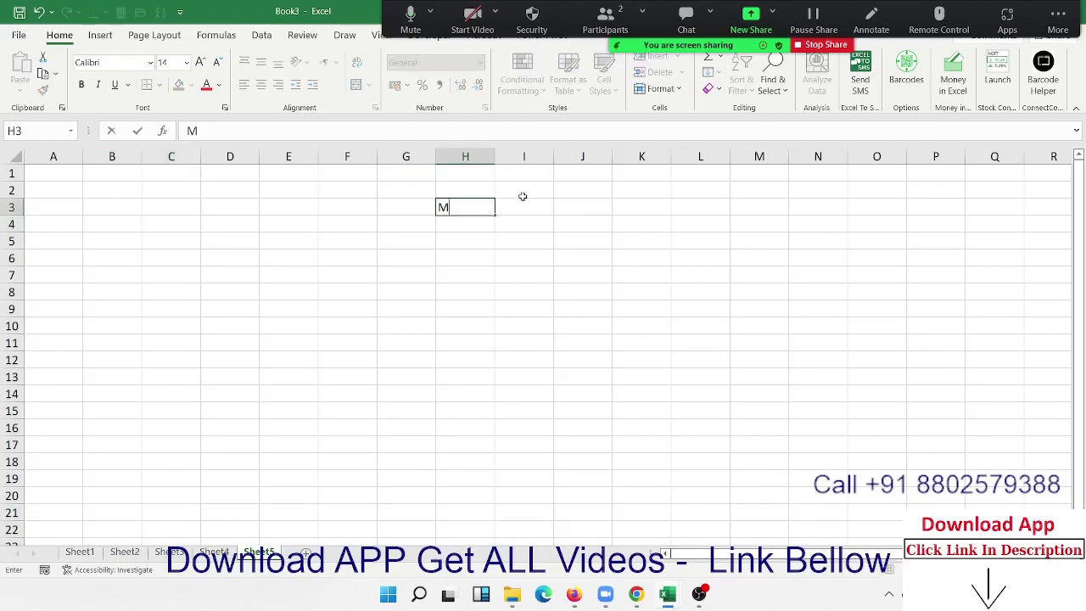
pyautogui.write('od')
pyautogui.press('Escape')
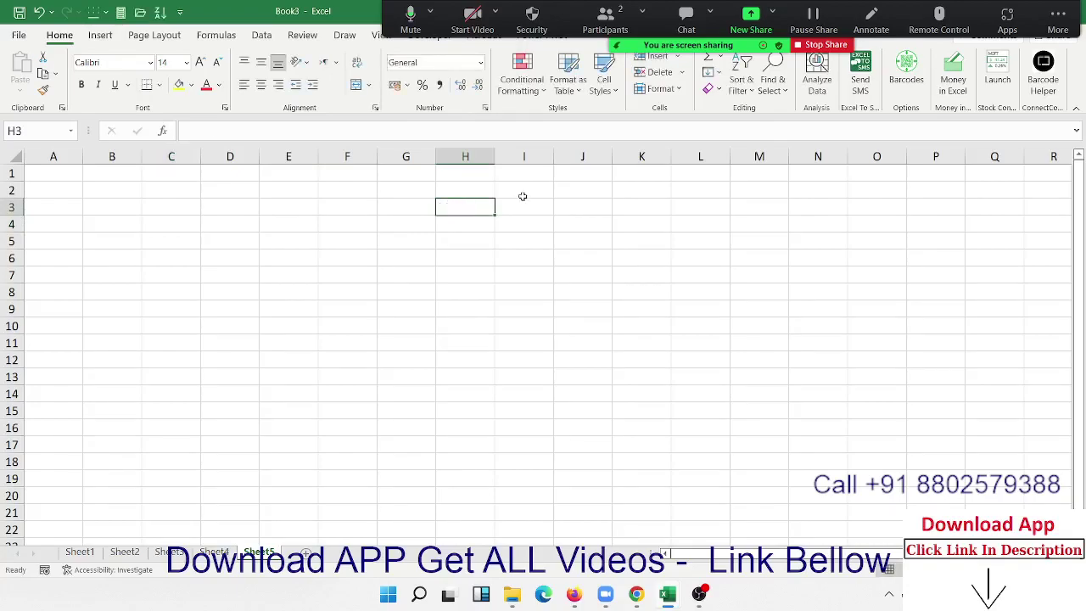
pyautogui.press('Left')
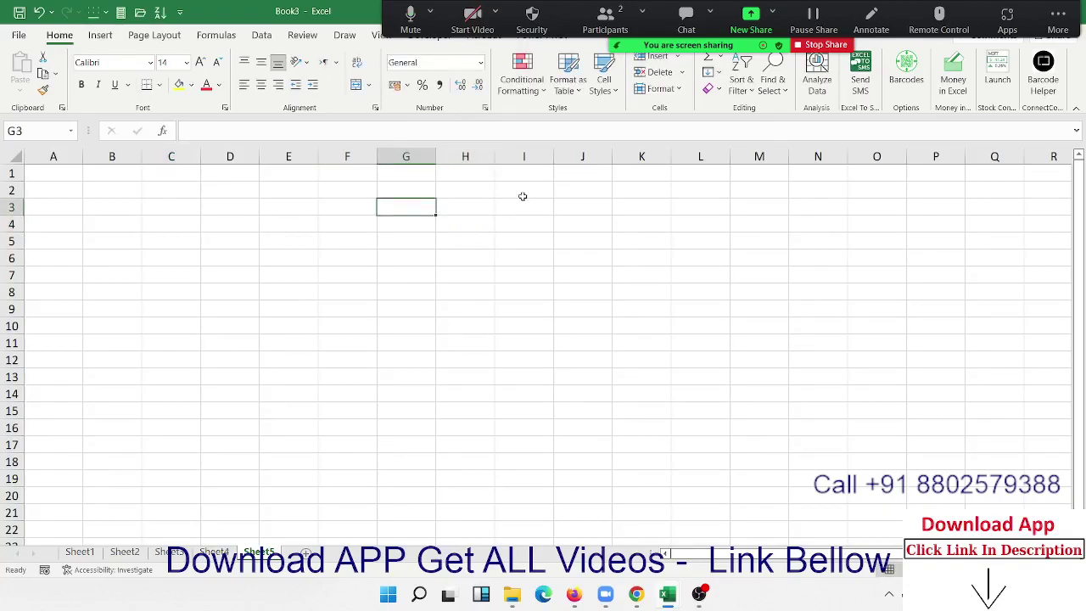
pyautogui.write('14')
pyautogui.press('Tab')
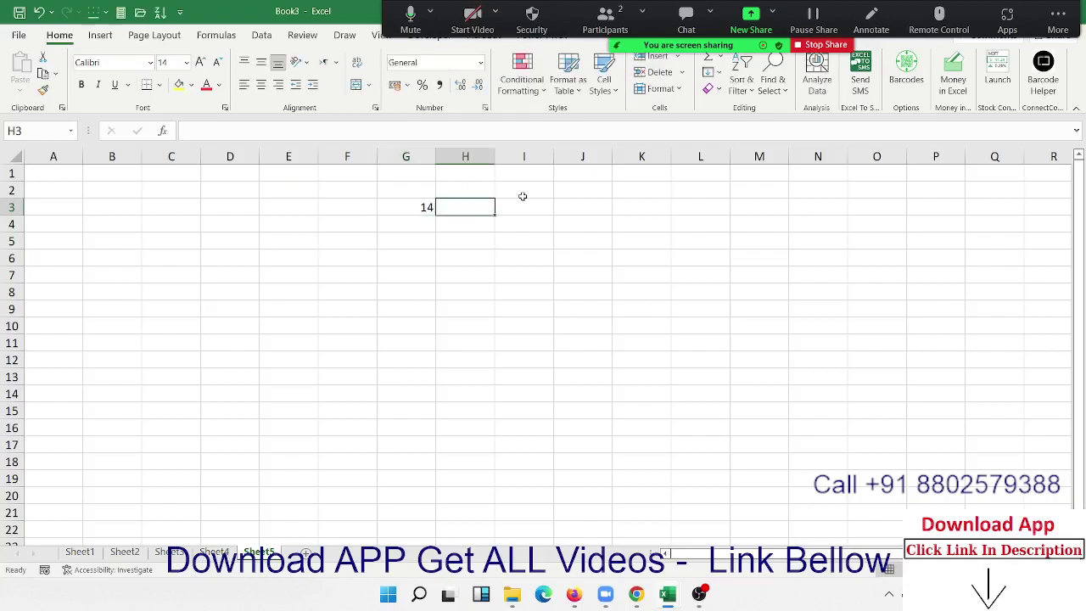
pyautogui.write('5')
pyautogui.press('Tab')
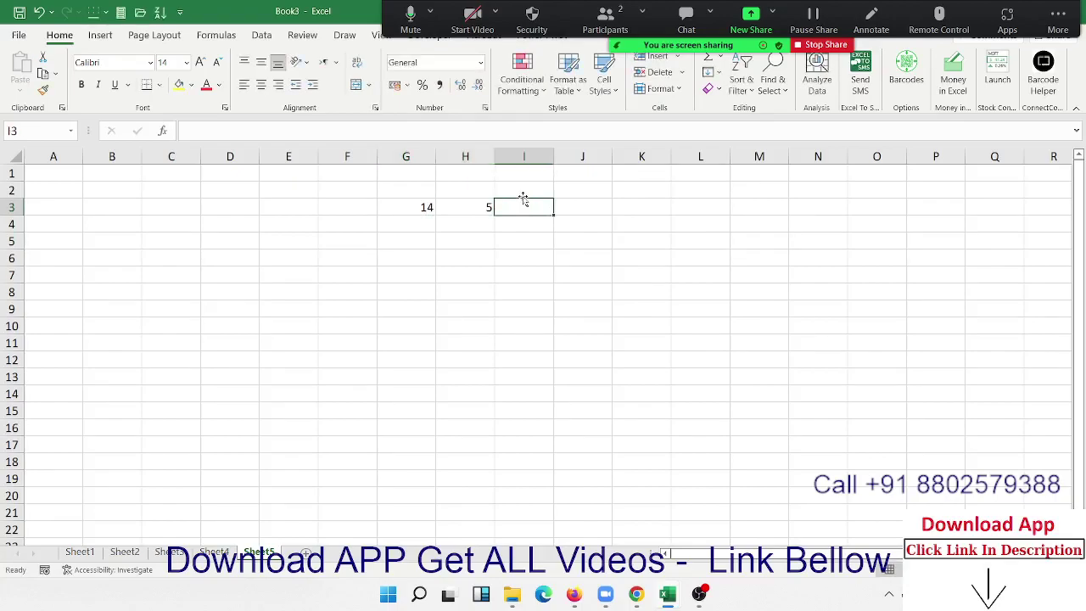
# Enter =MOD(G3,H3) in I3 so it returns the remainder 4.
pyautogui.write('=mod')
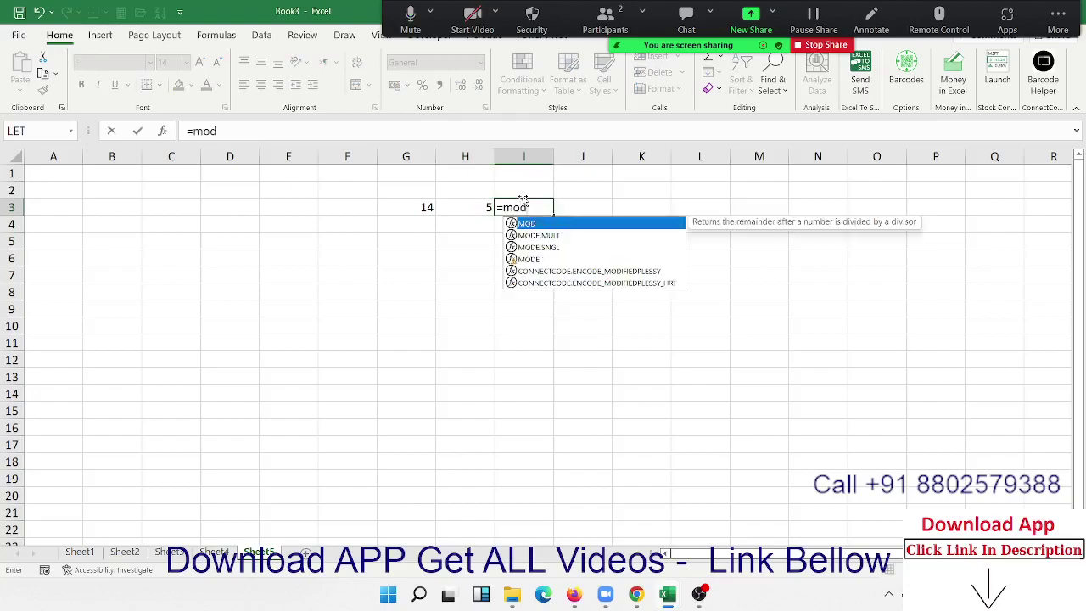
pyautogui.press('Tab')
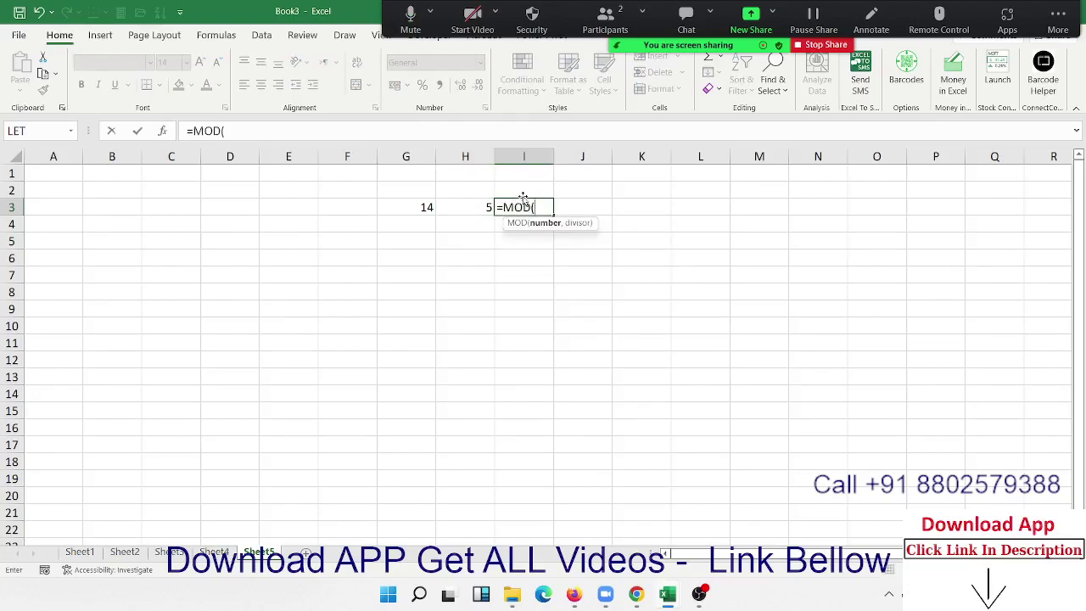
pyautogui.press('Left')
pyautogui.press('Left')
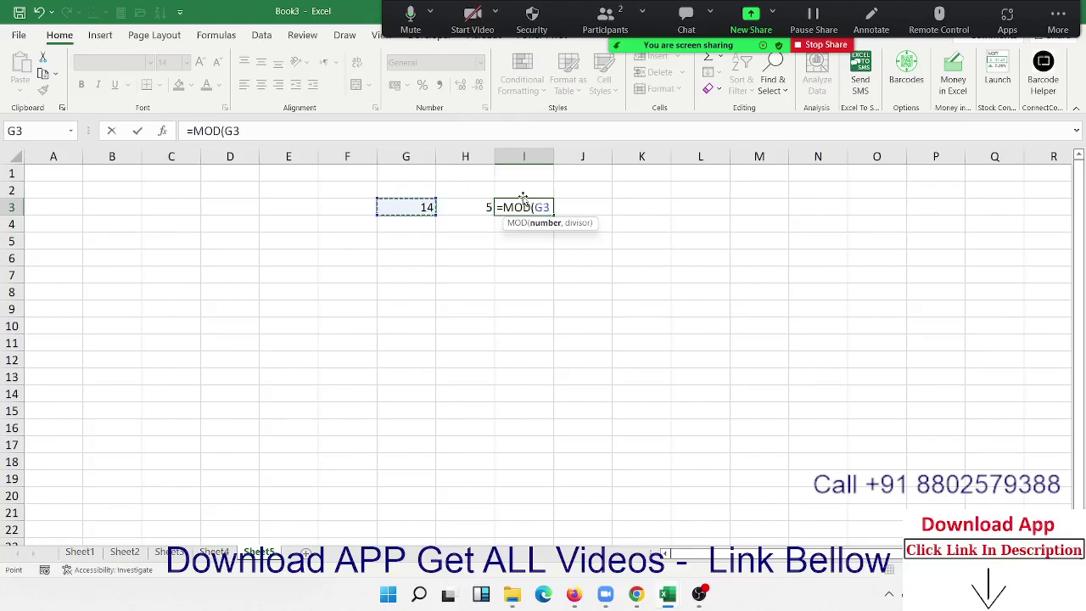
pyautogui.write(',')
pyautogui.press('Left')
pyautogui.press('Return')
pyautogui.click(522, 201)
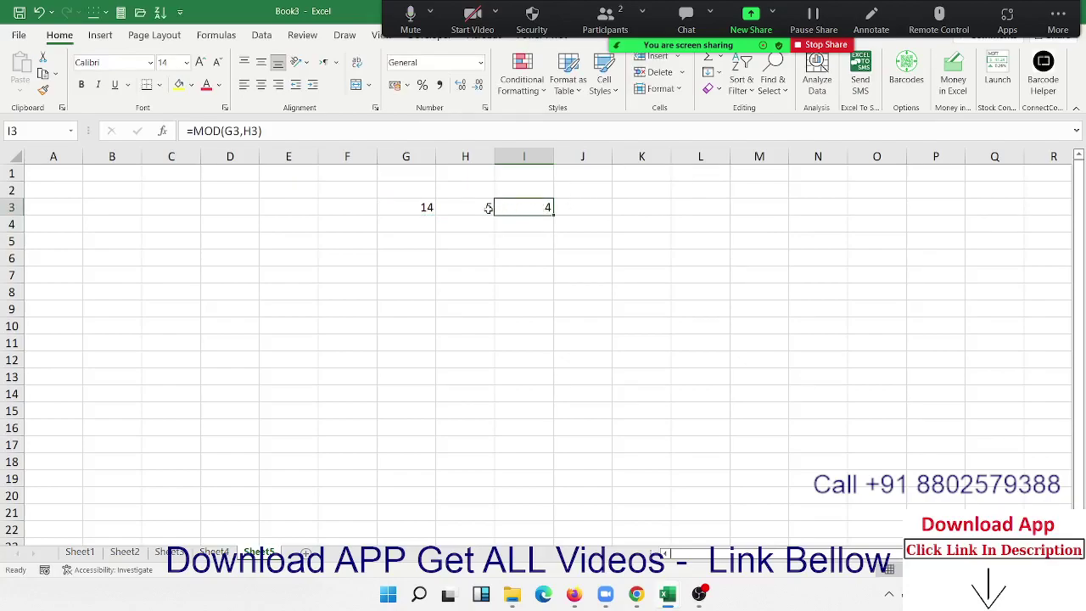
pyautogui.doubleClick(534, 207)
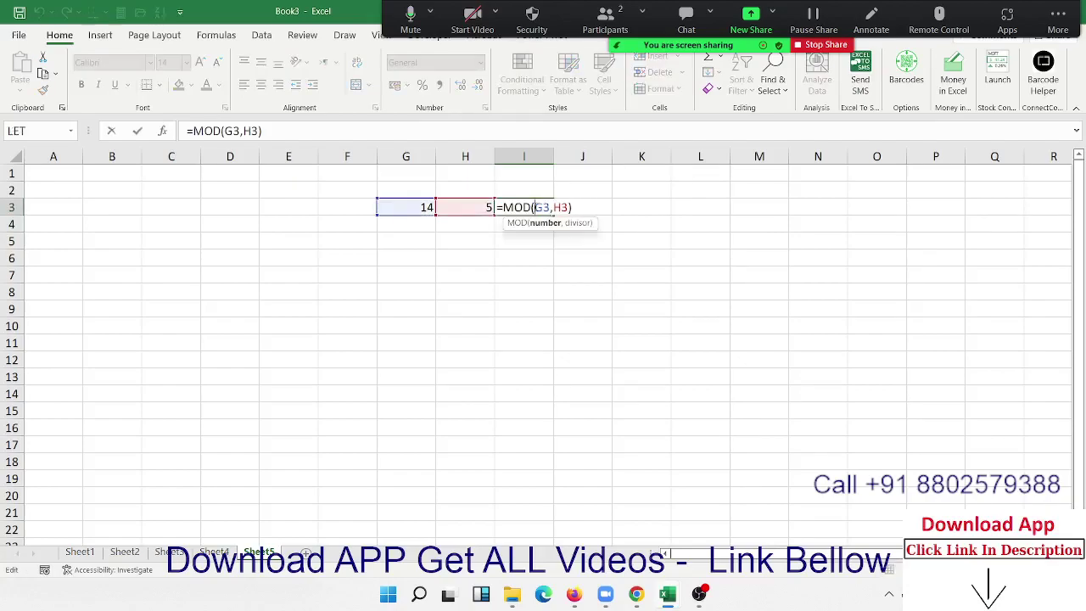
pyautogui.press('Return')
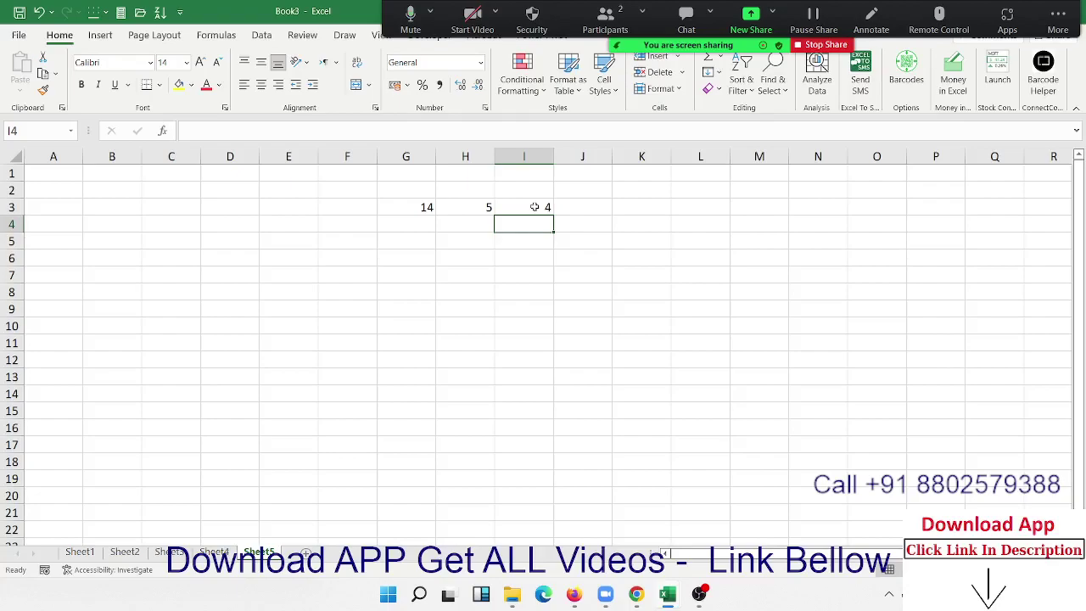
# Enter =TODAY() in E5 to show 31-07-2022.
pyautogui.press('Up')
pyautogui.press('Up')
pyautogui.press('Left')
pyautogui.press('Left')
pyautogui.press('Left')
pyautogui.press('Left')
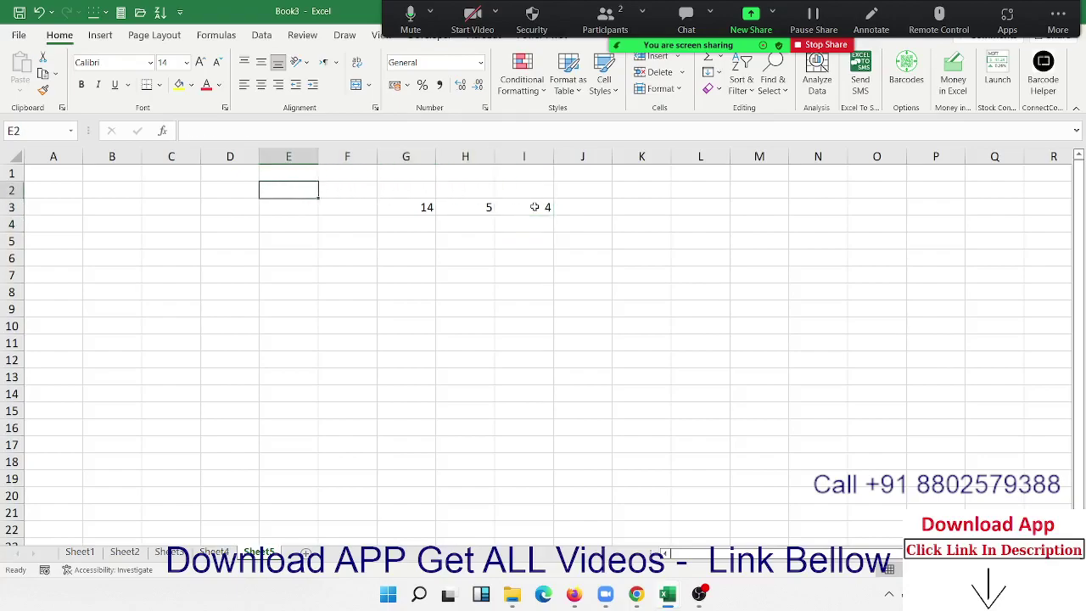
pyautogui.press('Down')
pyautogui.press('Down')
pyautogui.press('Down')
pyautogui.press('Right')
pyautogui.press('Left')
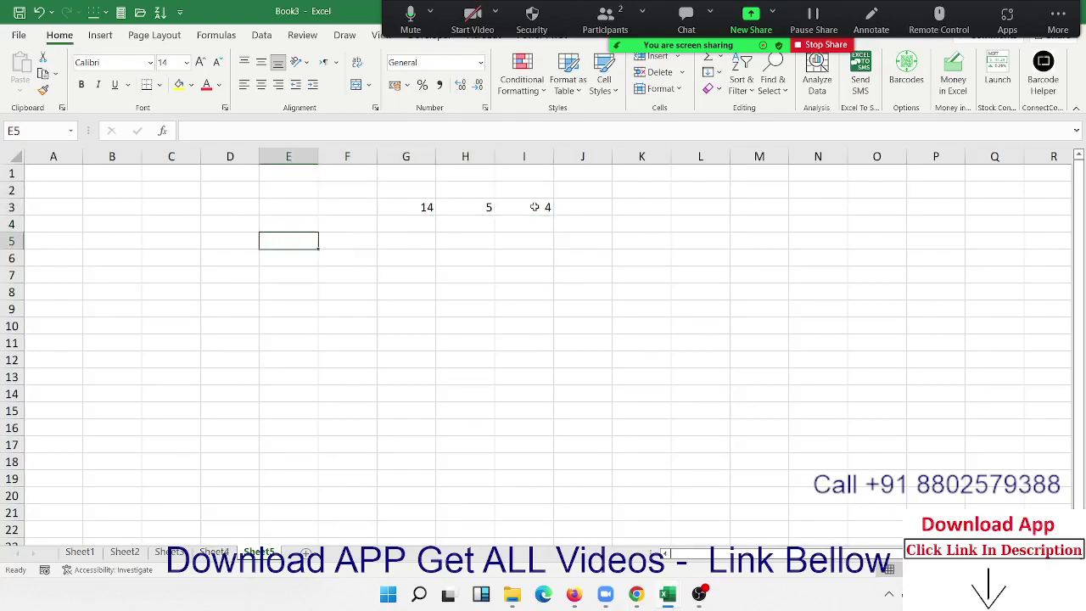
pyautogui.write('Toda')
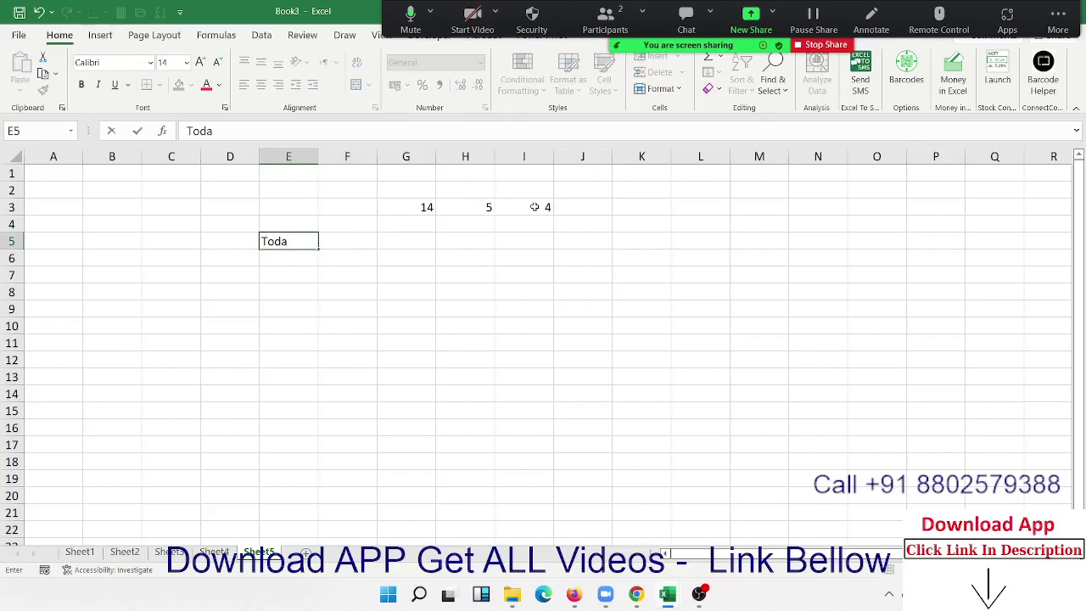
pyautogui.press('BackSpace')
pyautogui.press('BackSpace')
pyautogui.press('BackSpace')
pyautogui.press('BackSpace')
pyautogui.write('=')
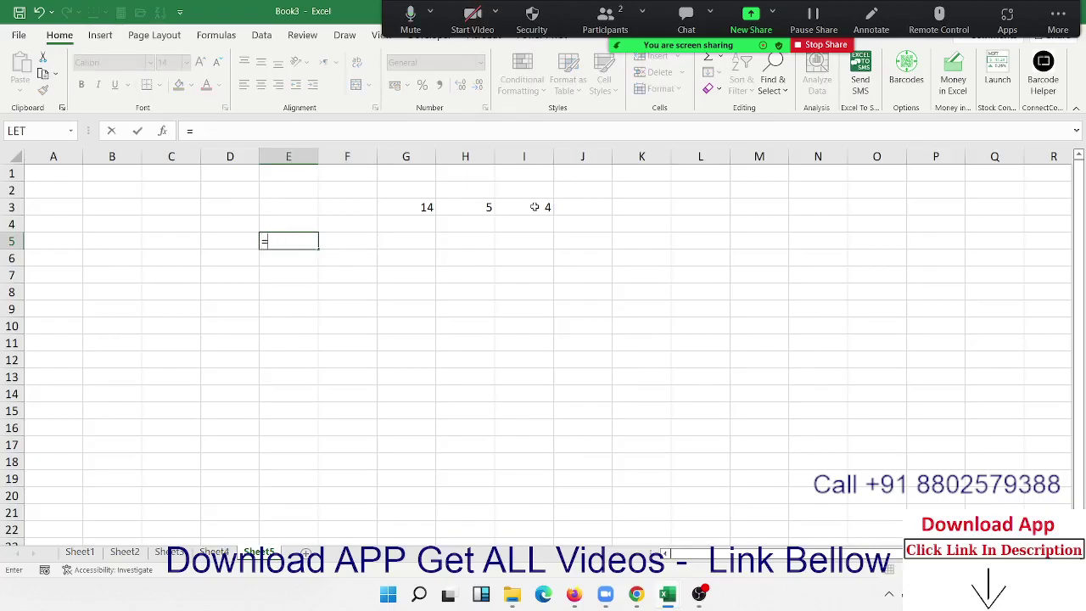
pyautogui.write('tod')
pyautogui.press('Tab')
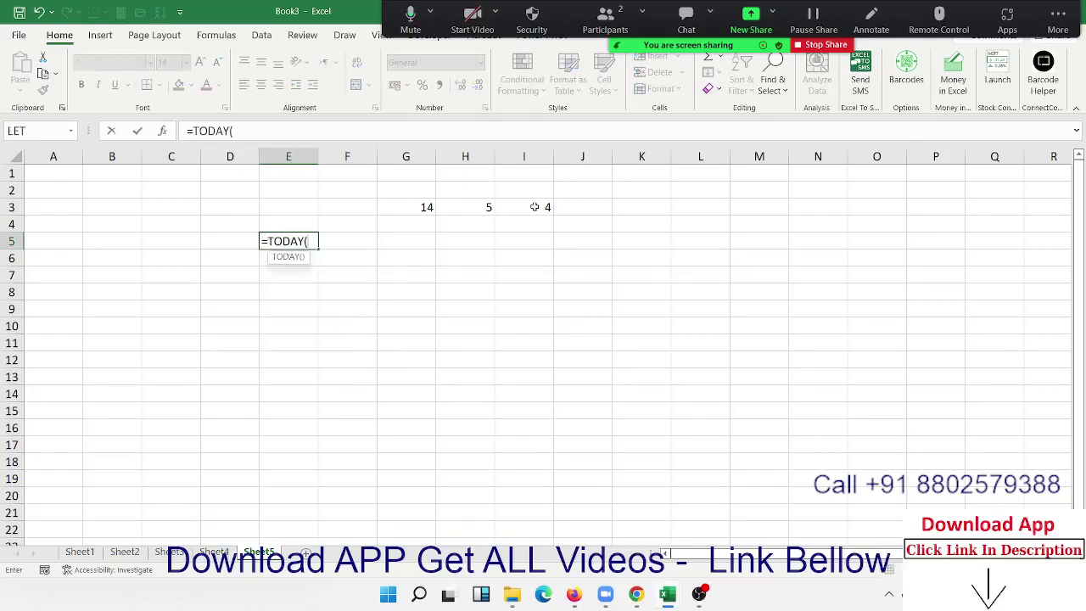
pyautogui.press('Return')
pyautogui.press('Up')
pyautogui.press('Right')
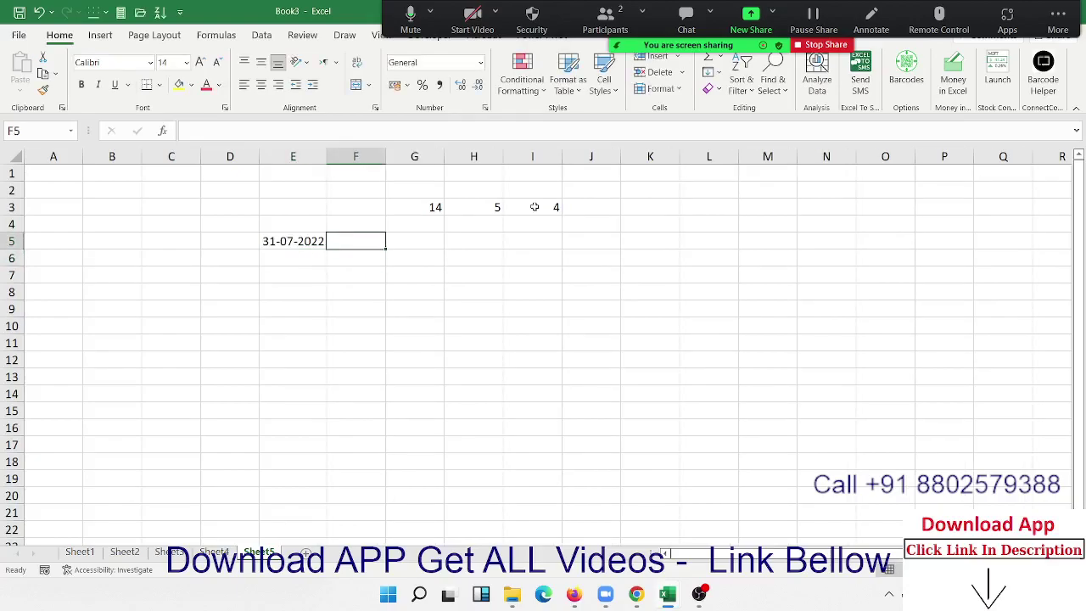
pyautogui.write('=now')
pyautogui.press('Tab')
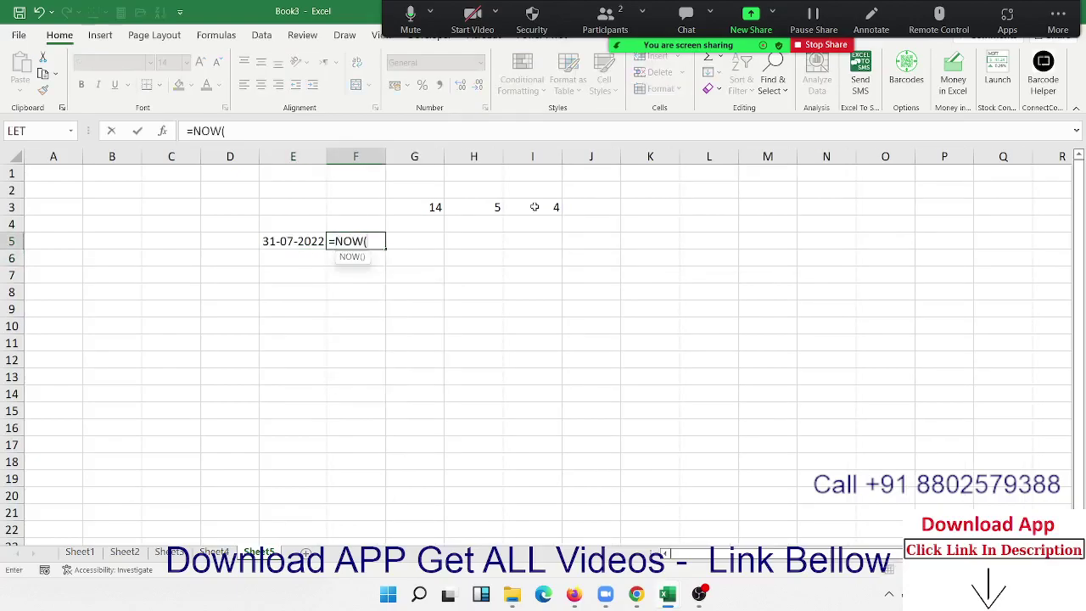
pyautogui.write(')')
pyautogui.press('Return')
pyautogui.press('Down')
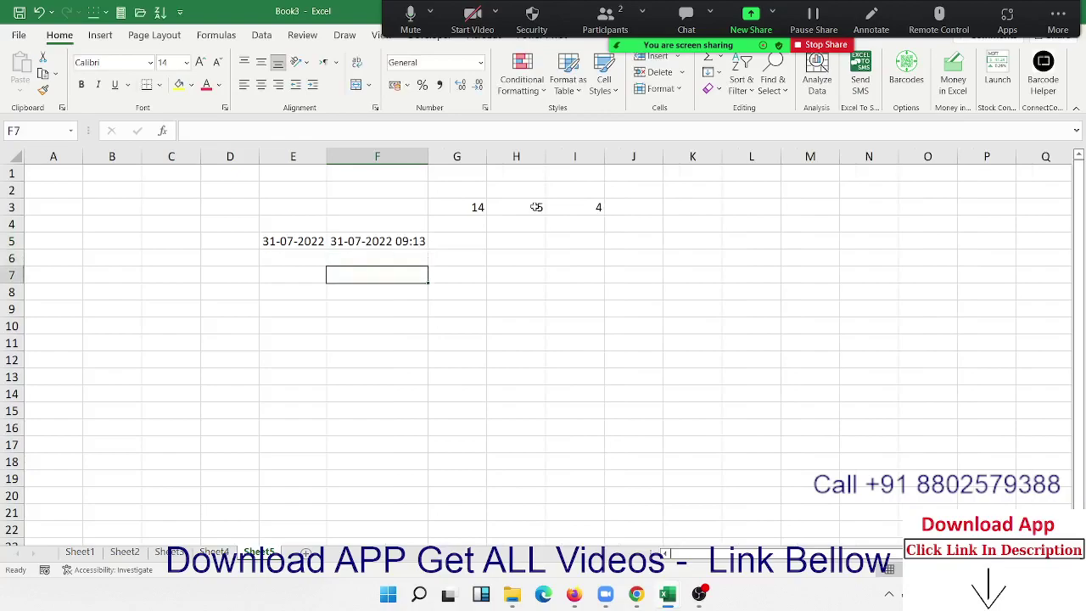
pyautogui.press('Left')
pyautogui.press('Up')
pyautogui.press('Right')
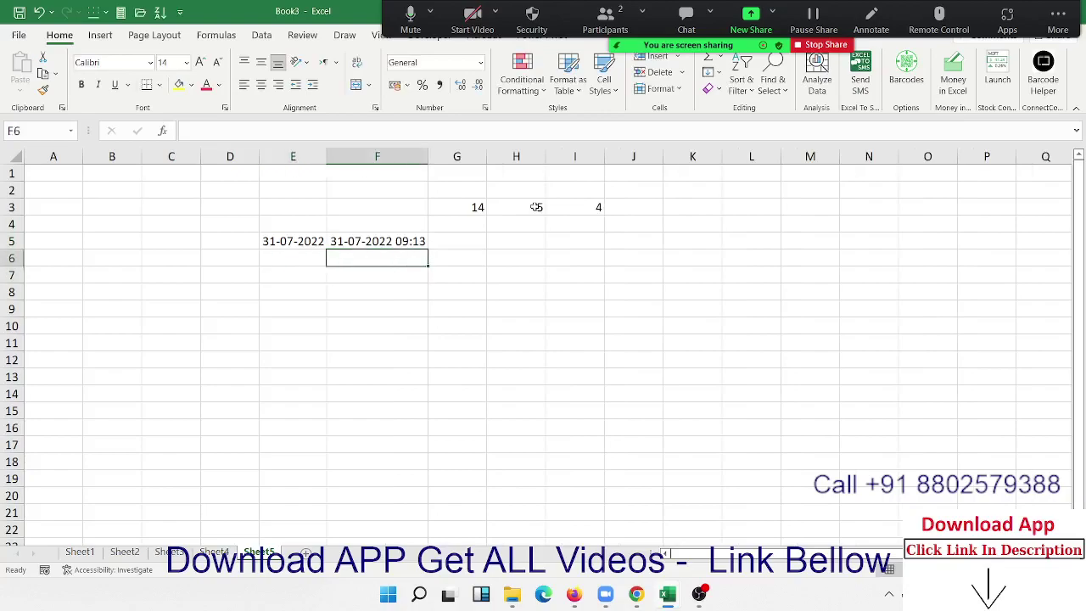
pyautogui.press('Up')
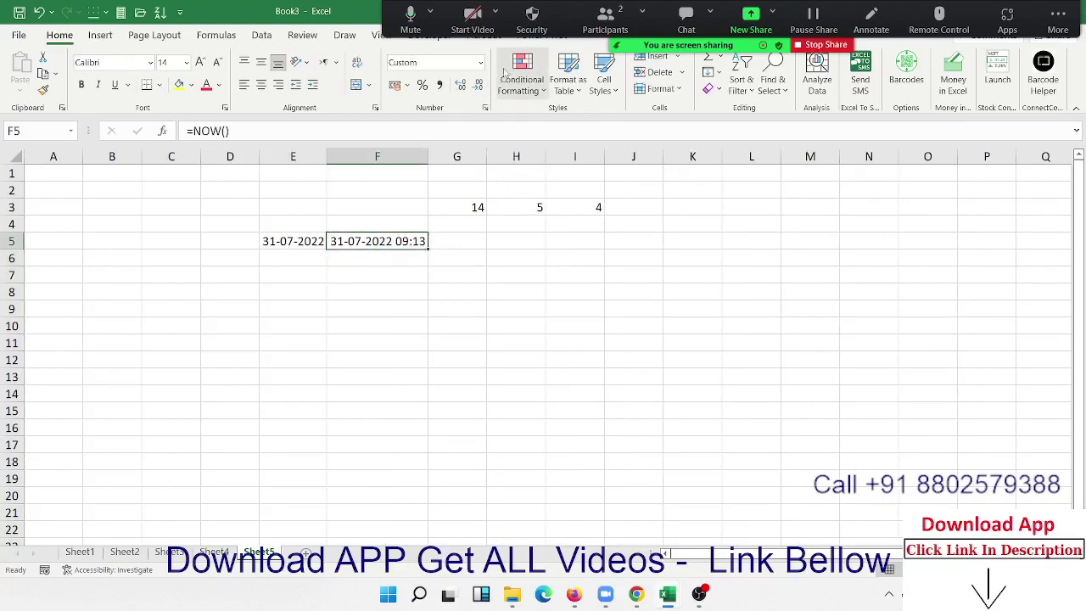
# Show F5 in General format as serial 44773.38434 and enter =MOD(F5,1) in G5.
pyautogui.click(482, 65)
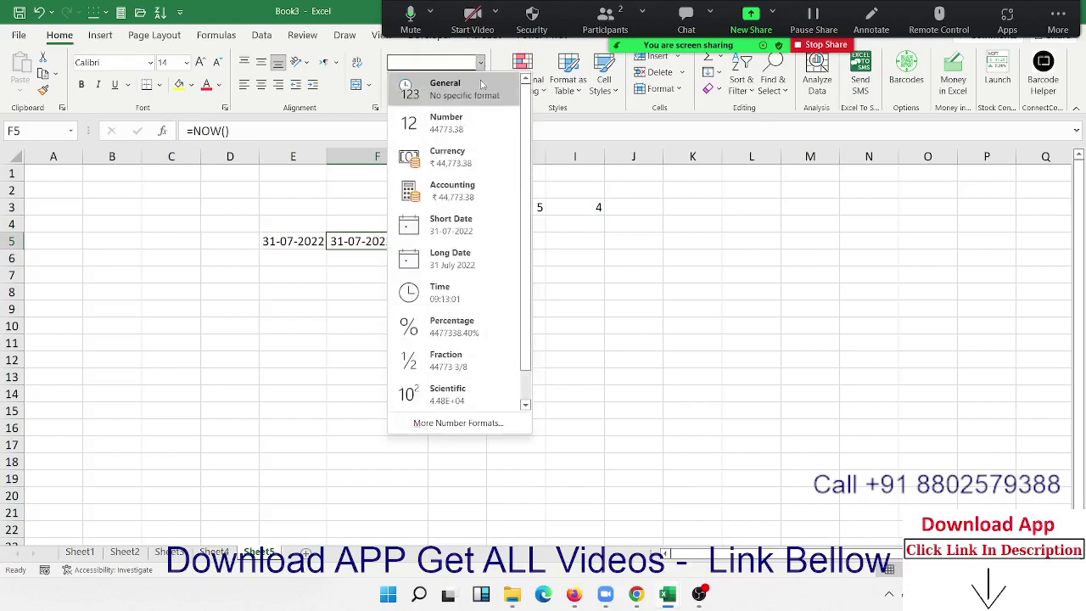
pyautogui.click(476, 87)
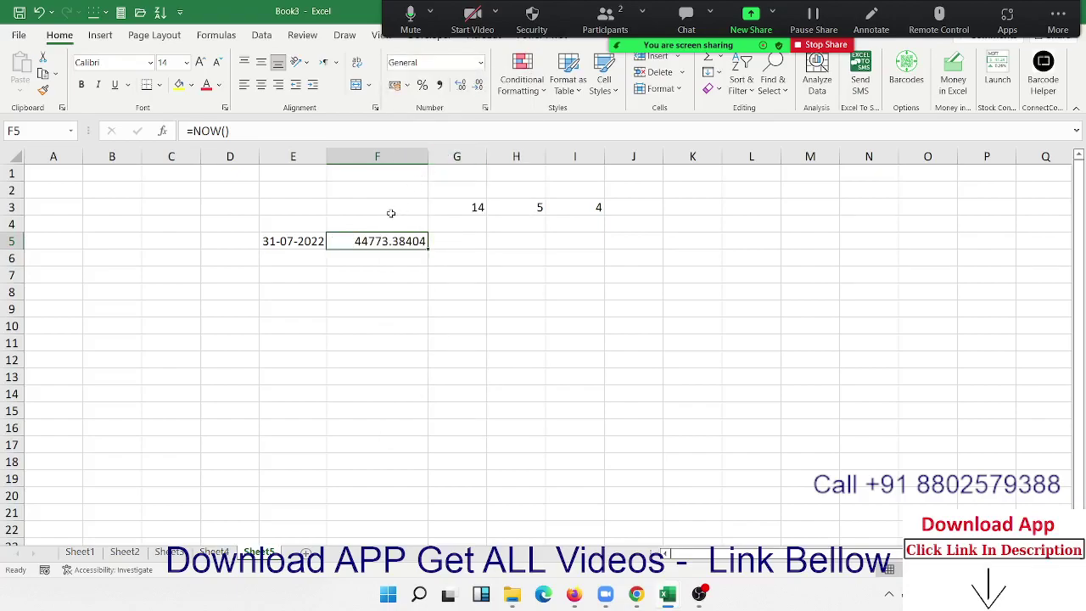
pyautogui.click(451, 245)
pyautogui.write('=')
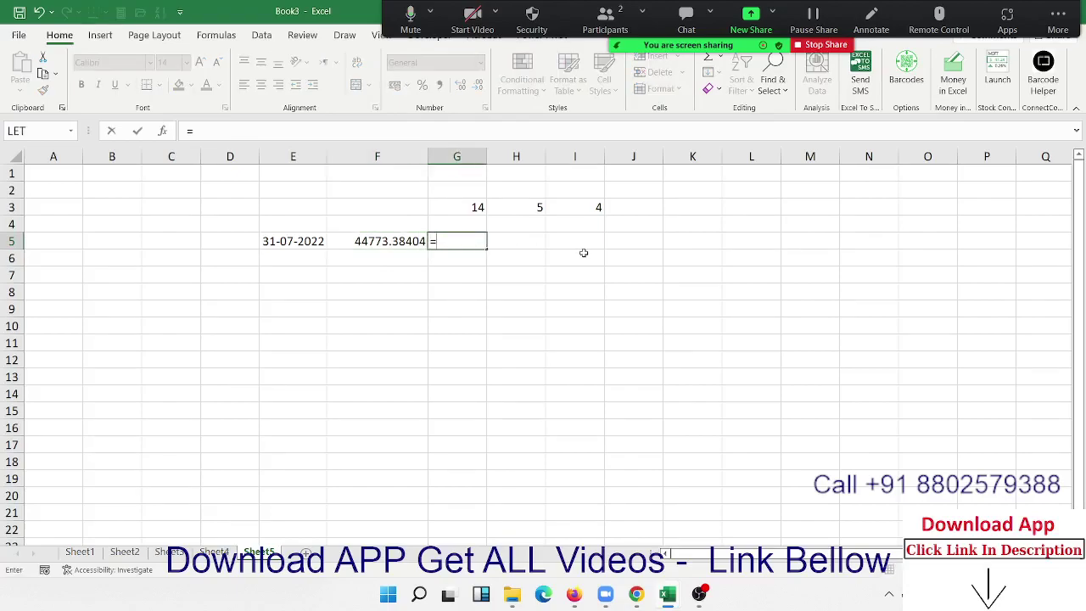
pyautogui.write('mod(')
pyautogui.press('Left')
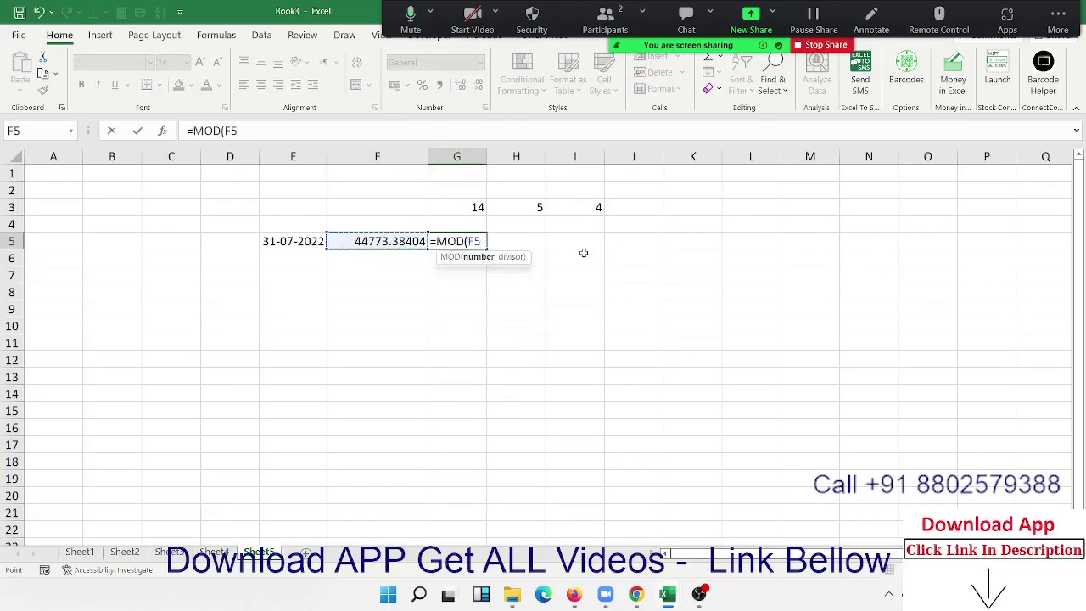
pyautogui.write(',1')
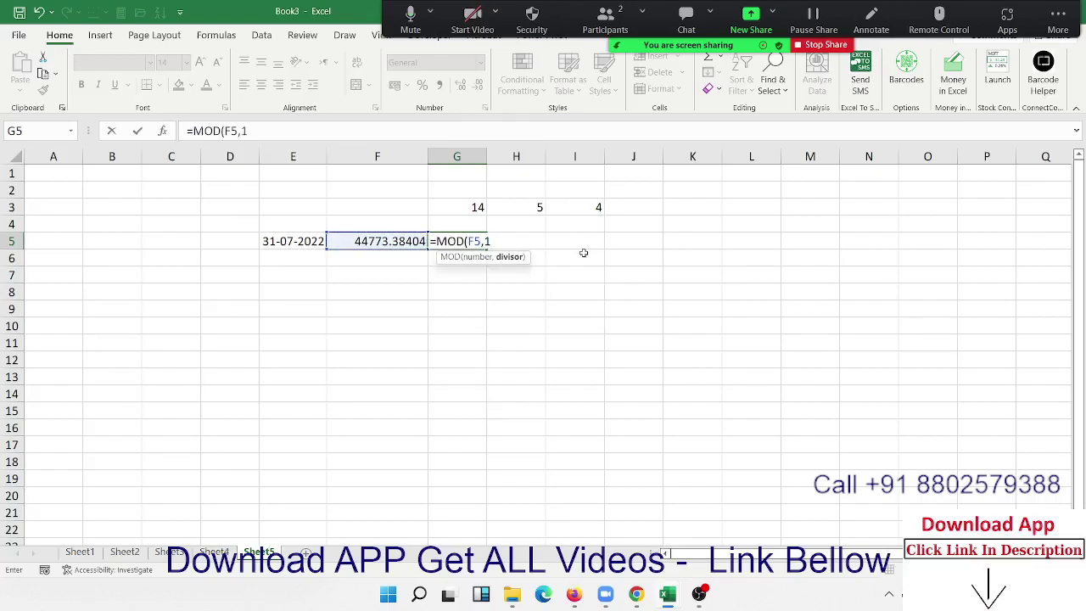
pyautogui.write(')')
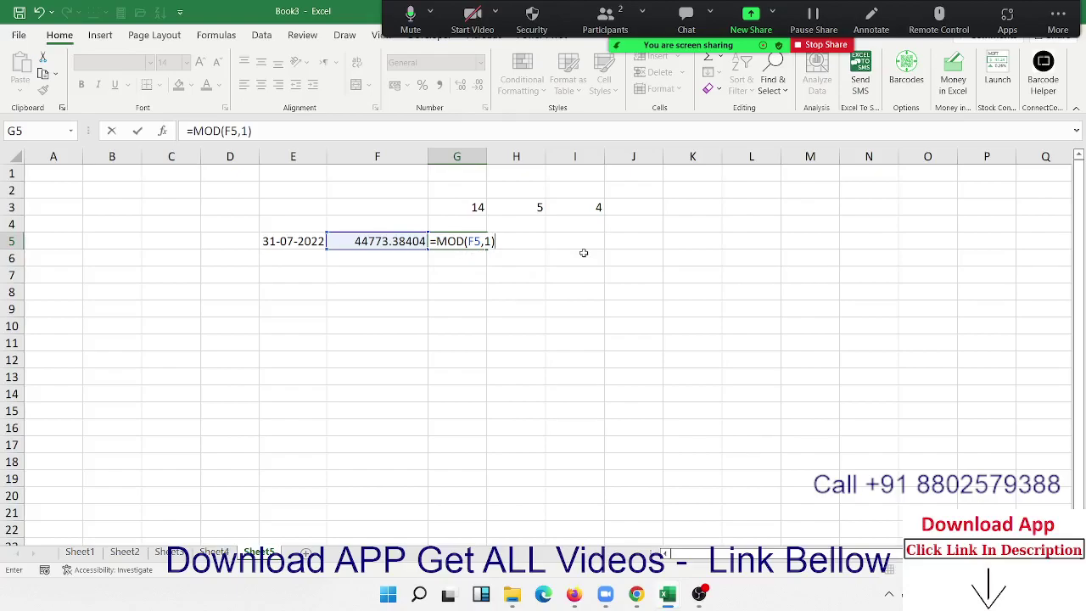
pyautogui.press('Return')
# Format G5 as a time so it shows 09:13, then return to A1.
pyautogui.press('Up')
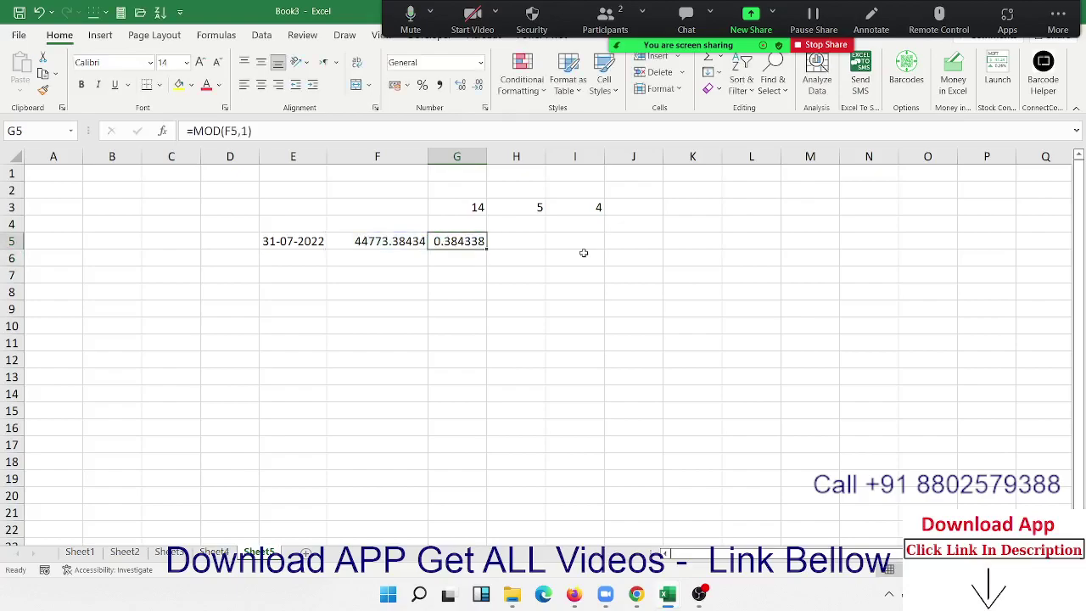
pyautogui.hotkey('ctrl', 'shift', '3')
pyautogui.hotkey('ctrl', 'shift', '2')
pyautogui.press('Left')
pyautogui.press('Left')
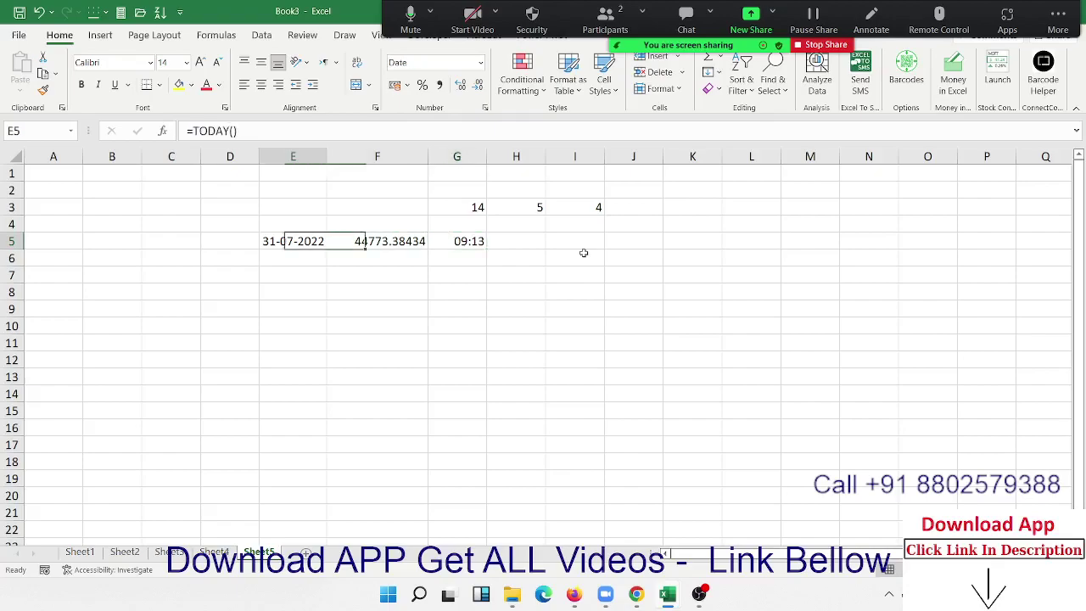
pyautogui.press('Left')
pyautogui.press('Left')
pyautogui.press('Left')
pyautogui.press('Left')
pyautogui.hotkey('ctrl', 'Home')
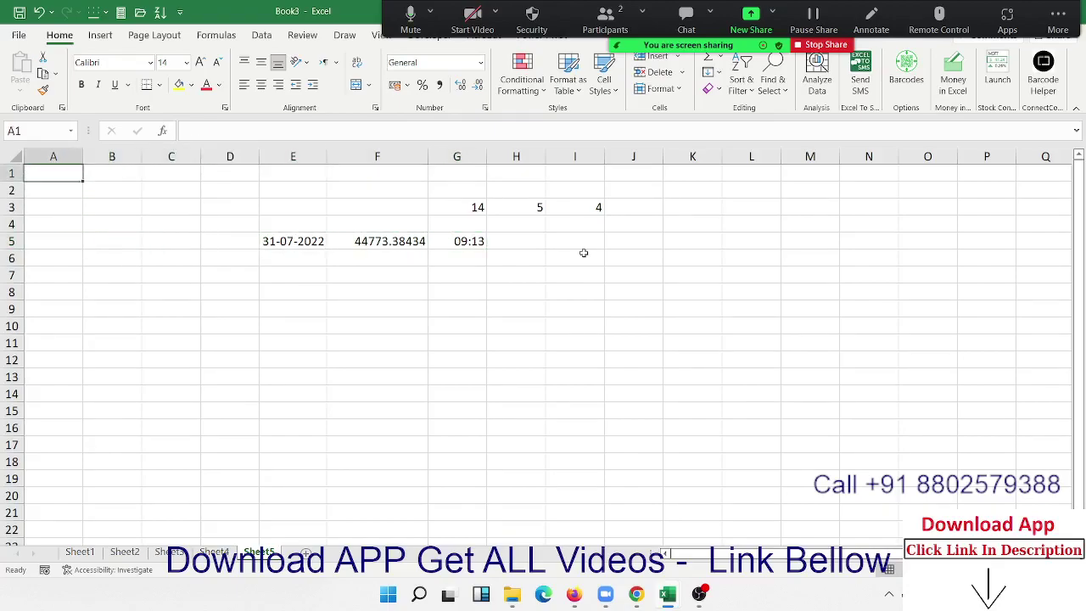
# On Sheet1, clear the stray 'a' entries from columns N through R.
pyautogui.click(85, 552)
pyautogui.click(126, 552)
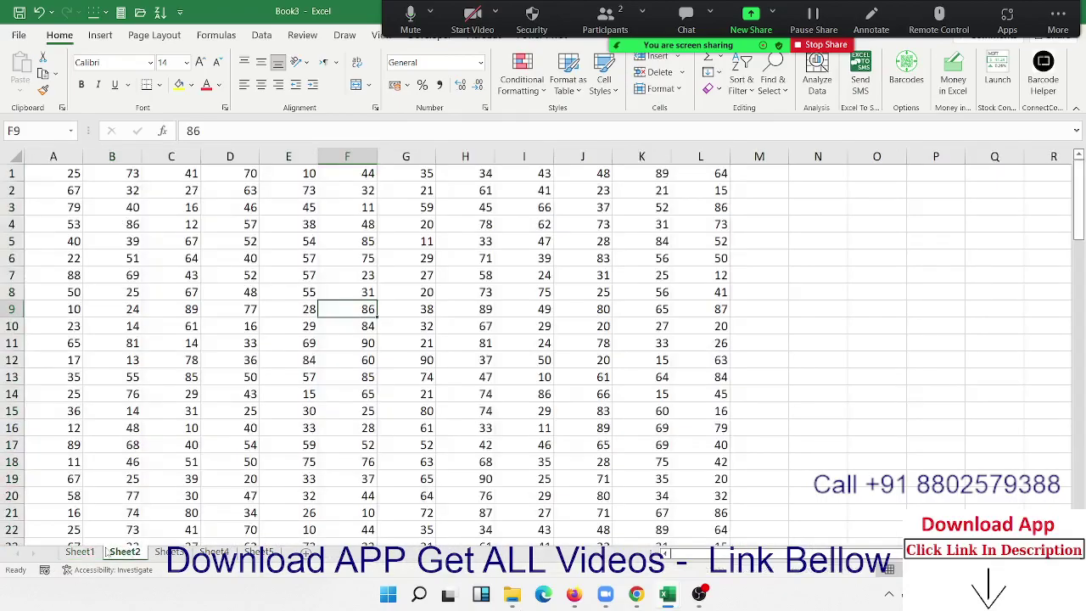
pyautogui.click(85, 552)
pyautogui.click(228, 376)
pyautogui.hotkey('ctrl', 'Up')
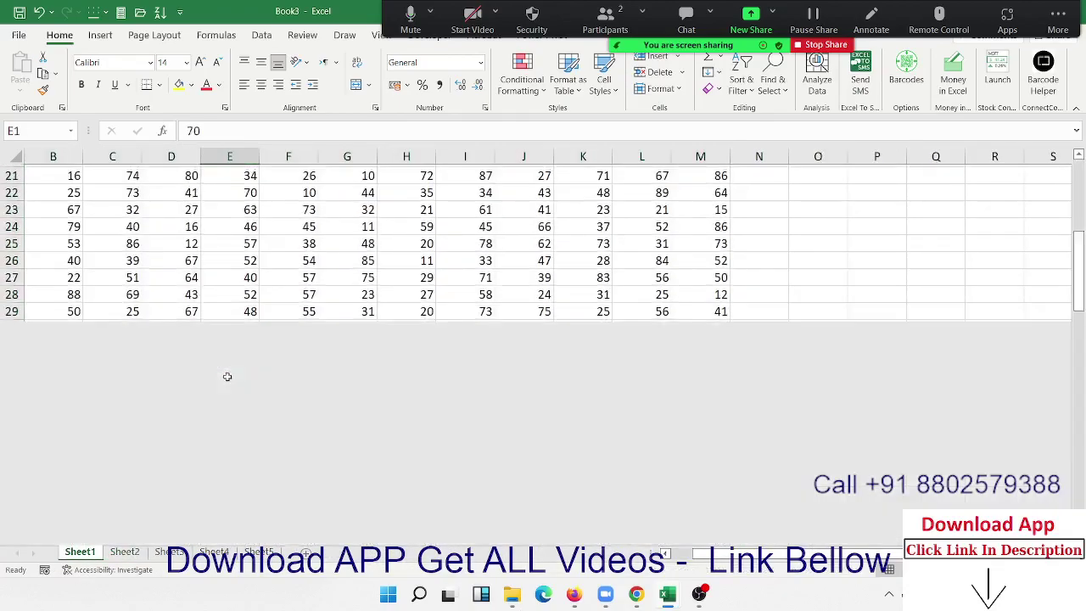
pyautogui.press('Right')
pyautogui.press('Right')
pyautogui.press('Right')
pyautogui.press('Right')
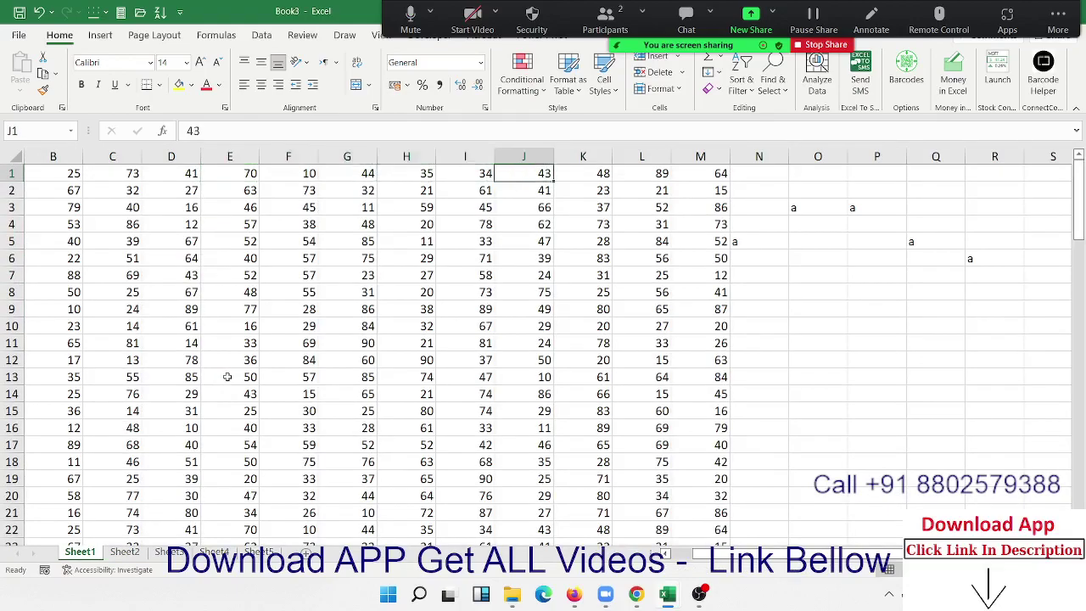
pyautogui.press('Right')
pyautogui.press('Right')
pyautogui.press('Right')
pyautogui.press('Right')
pyautogui.hotkey('ctrl', 'space')
pyautogui.hotkey('shift', 'Right')
pyautogui.hotkey('shift', 'Right')
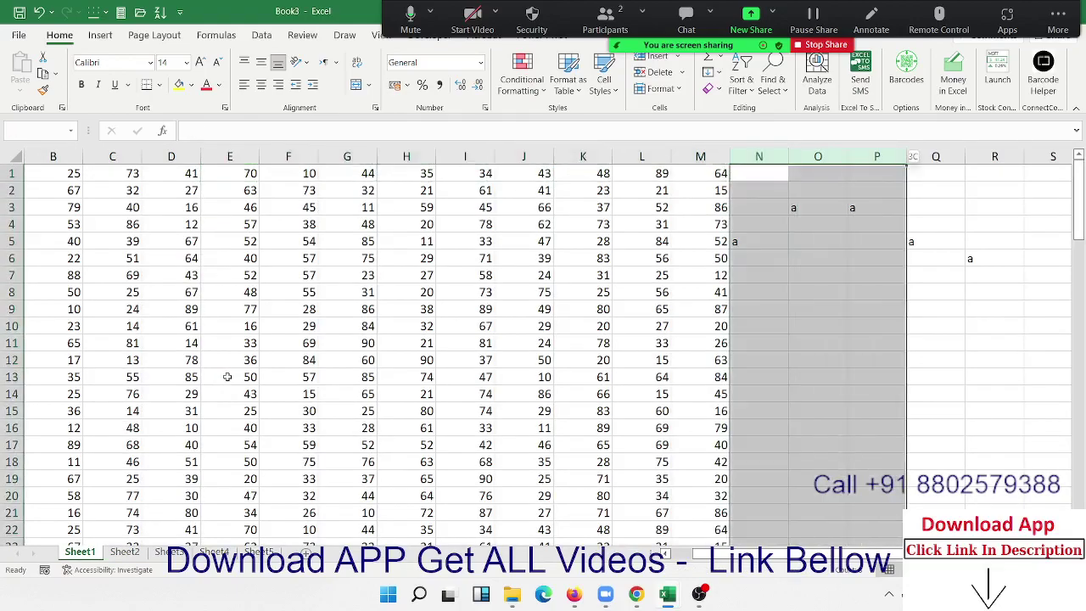
pyautogui.hotkey('shift', 'Right')
pyautogui.hotkey('shift', 'Right')
pyautogui.press('Delete')
# Inspect rows 3 and 6 of the number grid, then move to cell N1.
pyautogui.press('Left')
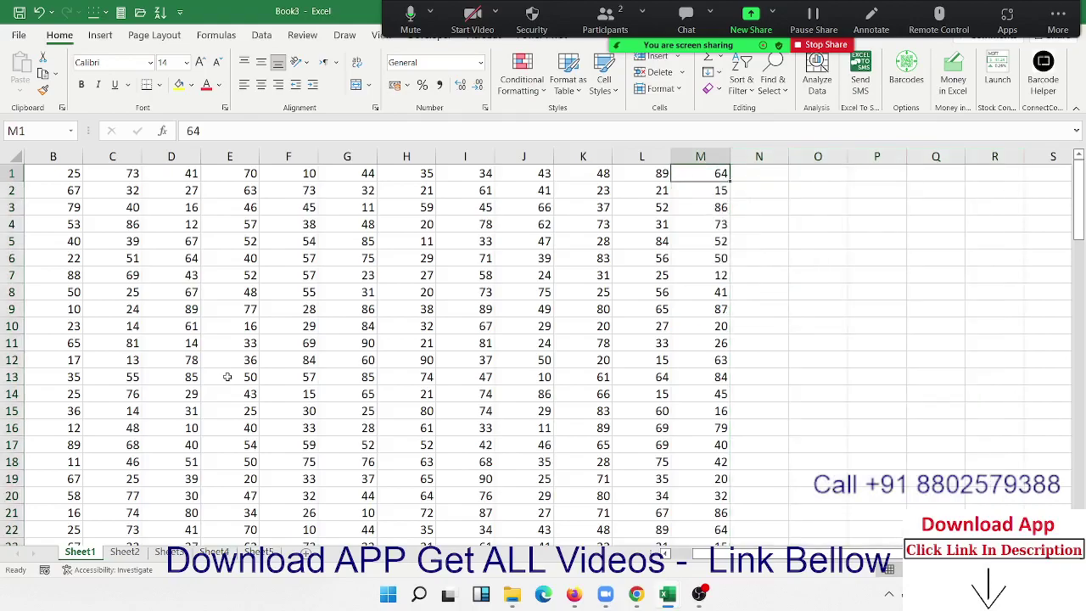
pyautogui.press('Down')
pyautogui.press('Down')
pyautogui.hotkey('shift', 'space')
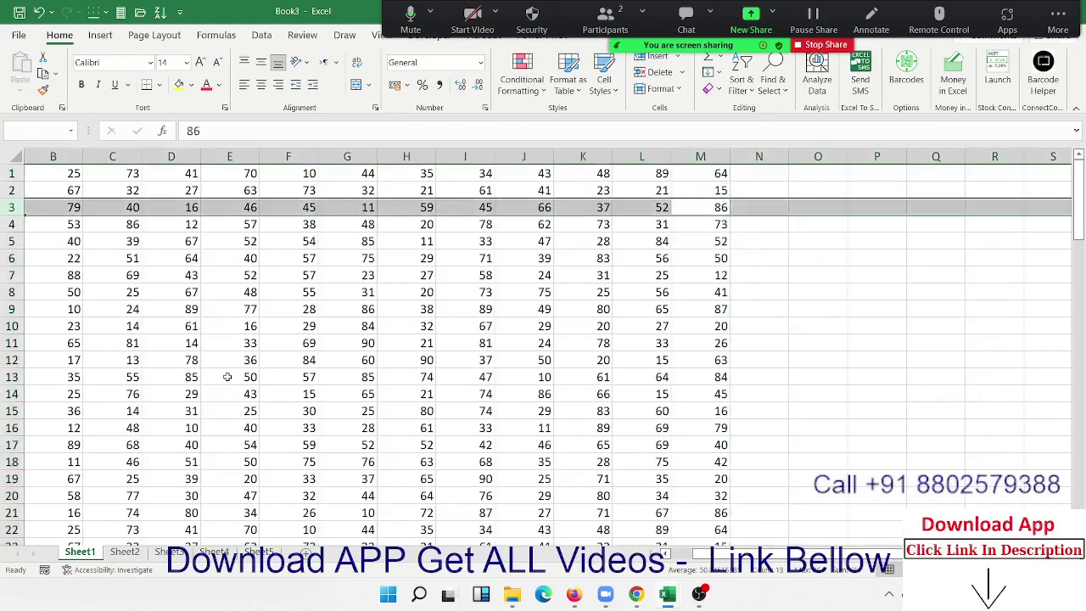
pyautogui.press('Down')
pyautogui.press('Down')
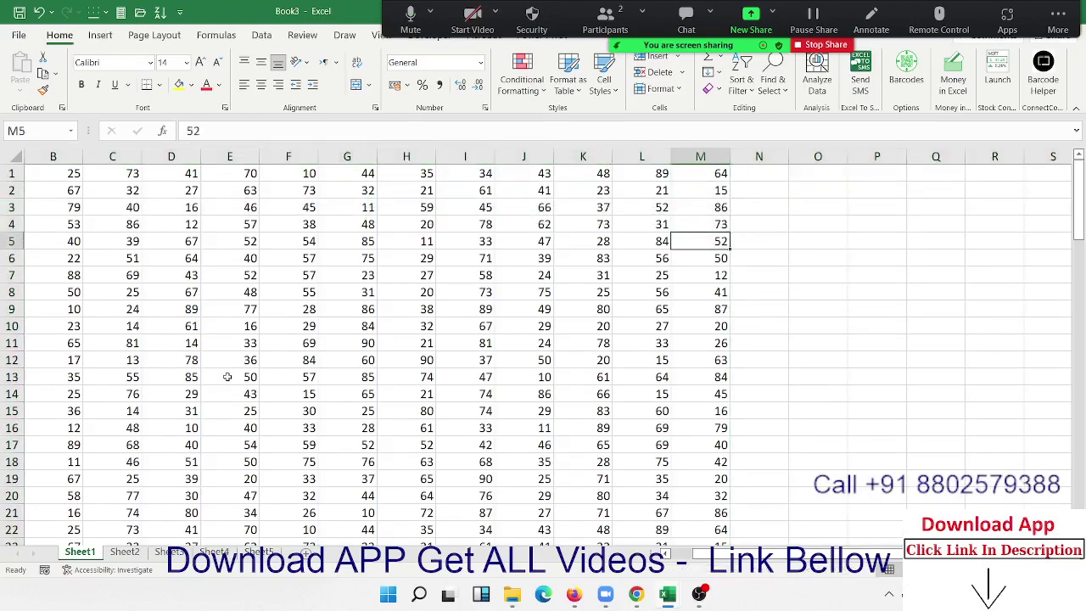
pyautogui.press('Down')
pyautogui.hotkey('shift', 'space')
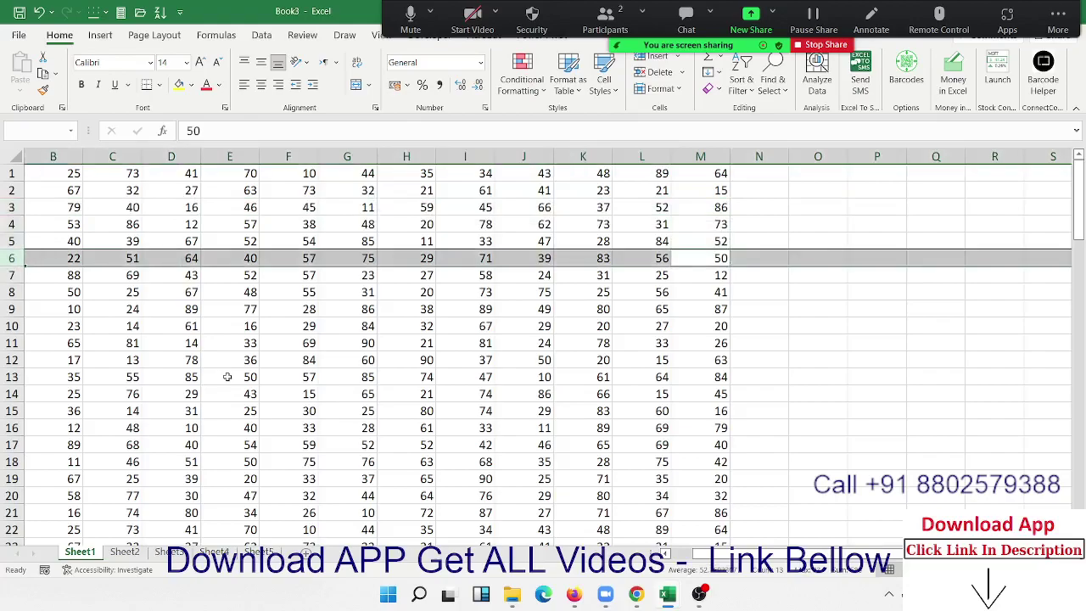
pyautogui.hotkey('ctrl', 'Up')
pyautogui.press('Right')
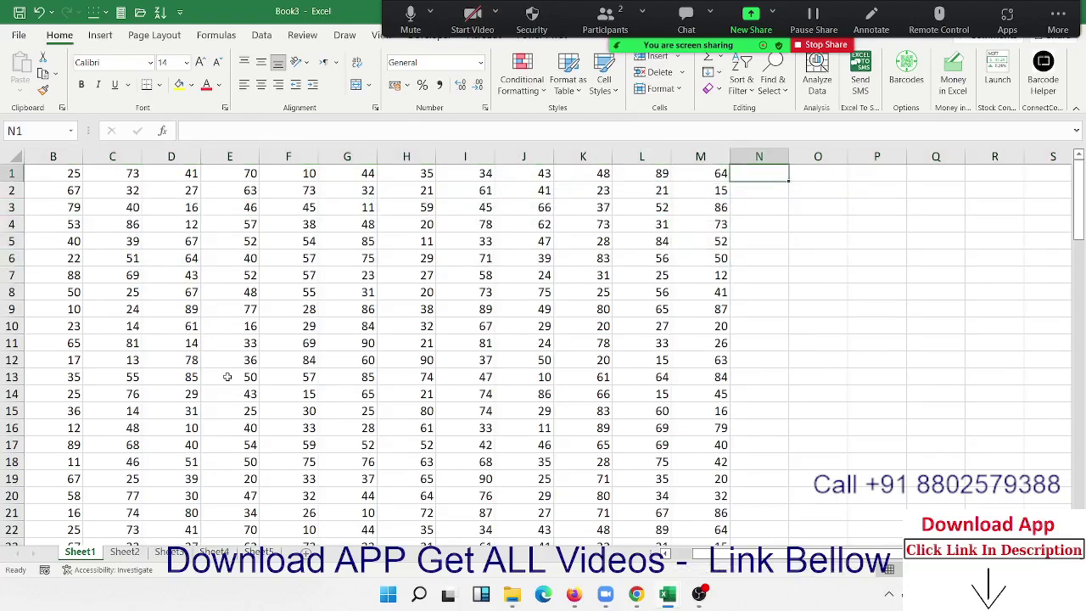
# Enter =ROW() in N1 and fill it down column N.
pyautogui.write('=roe')
pyautogui.press('BackSpace')
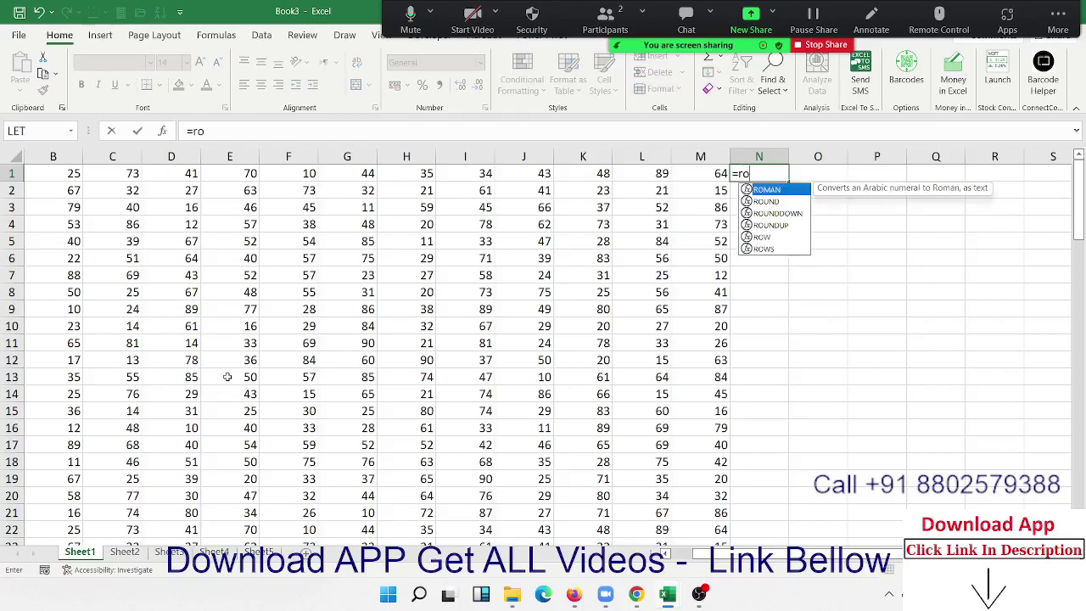
pyautogui.write('w')
pyautogui.press('Tab')
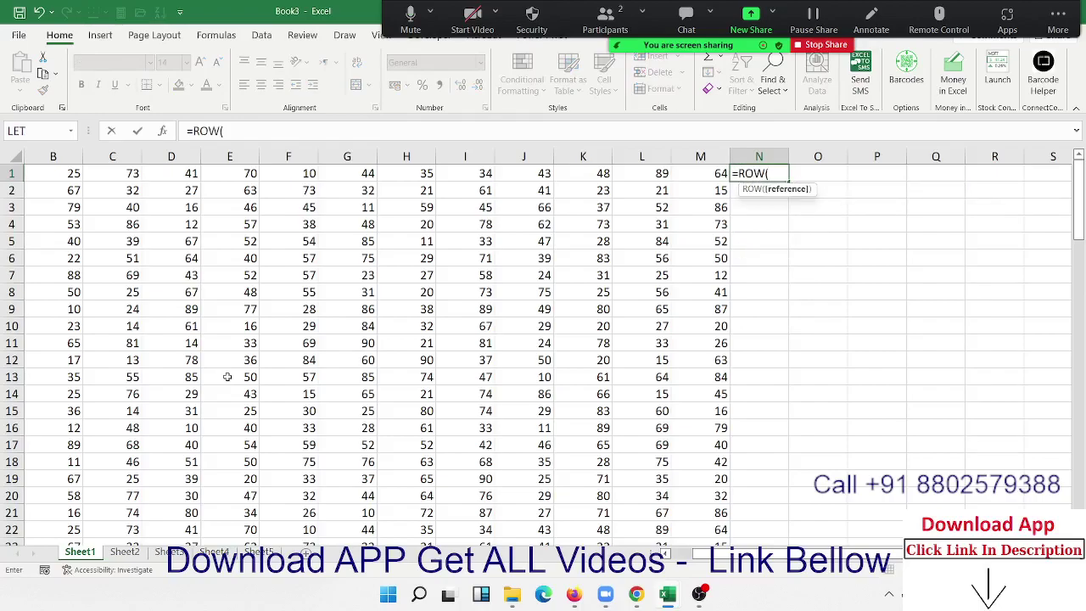
pyautogui.write(')')
pyautogui.press('Return')
pyautogui.press('Up')
pyautogui.hotkey('ctrl', 'shift', 'Down')
pyautogui.hotkey('ctrl', 'BackSpace')
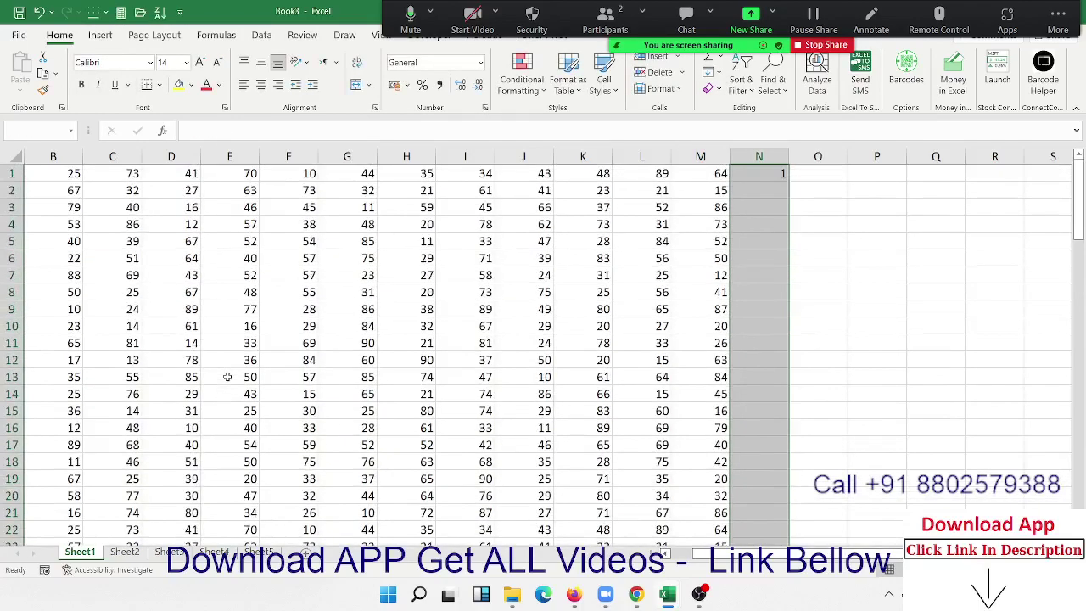
pyautogui.hotkey('ctrl', 'd')
pyautogui.press('Up')
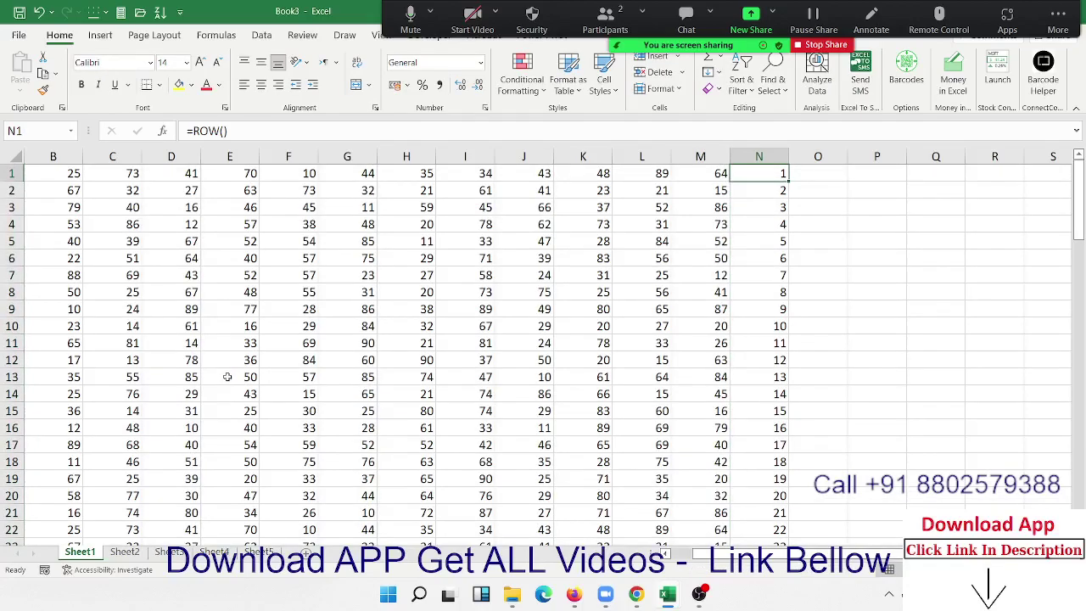
pyautogui.hotkey('ctrl', 'Down')
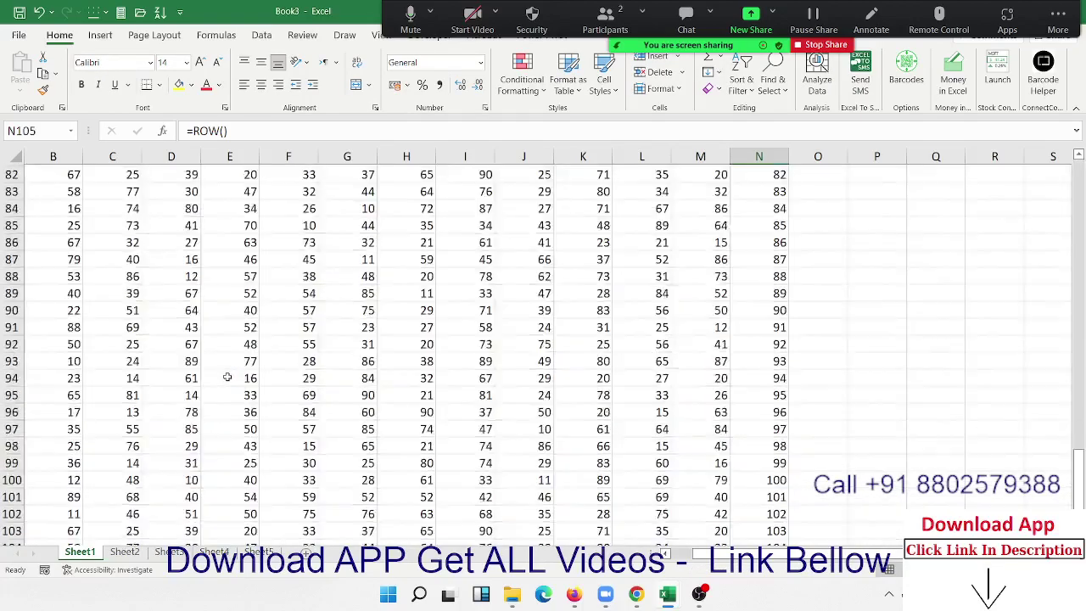
pyautogui.hotkey('ctrl', 'Up')
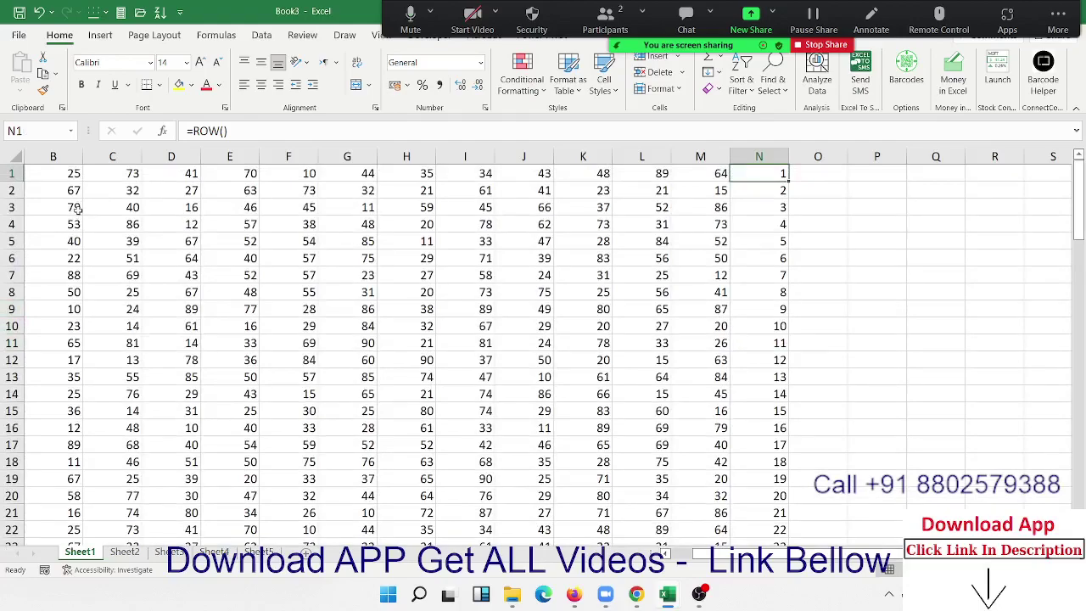
# Change N1 to =MOD(ROW(),3) and fill it down to row 105.
pyautogui.click(193, 131)
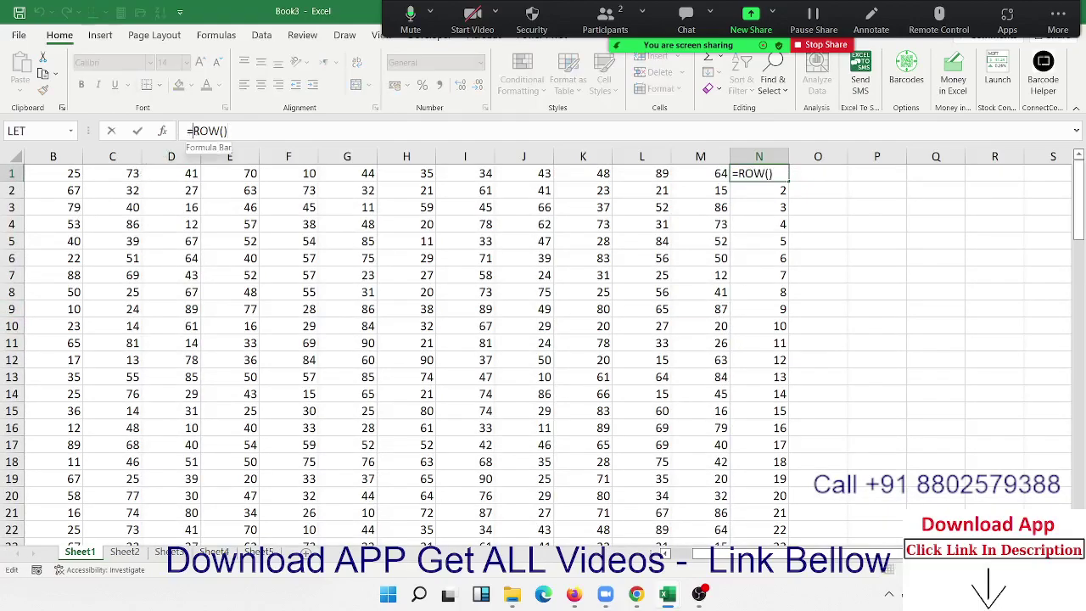
pyautogui.write('mod')
pyautogui.press('Tab')
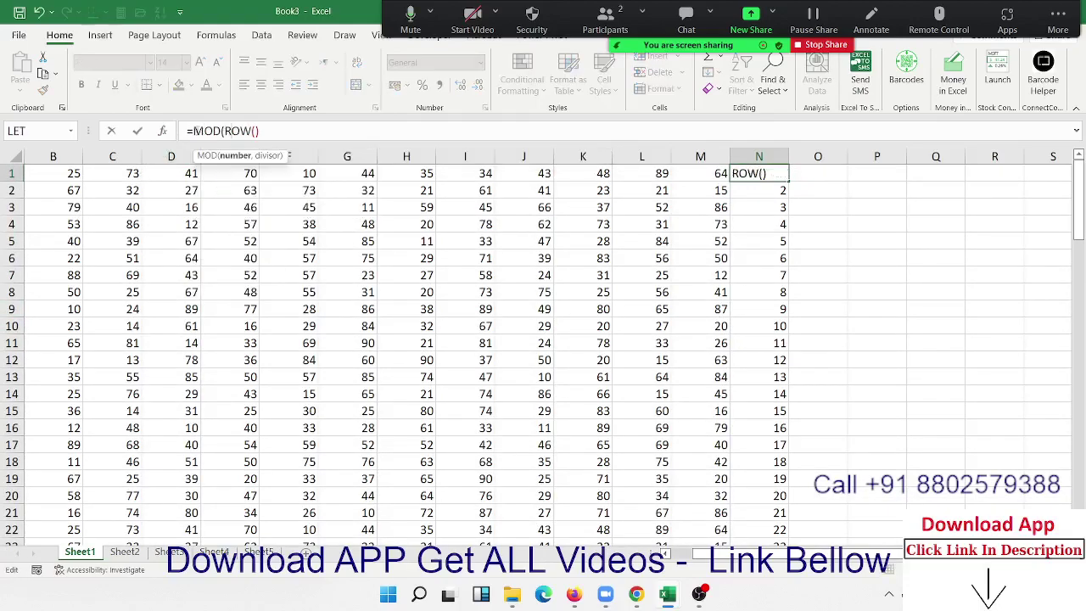
pyautogui.press('Right')
pyautogui.press('Right')
pyautogui.press('Right')
pyautogui.press('Right')
pyautogui.write(',3')
pyautogui.press('Return')
pyautogui.press('Return')
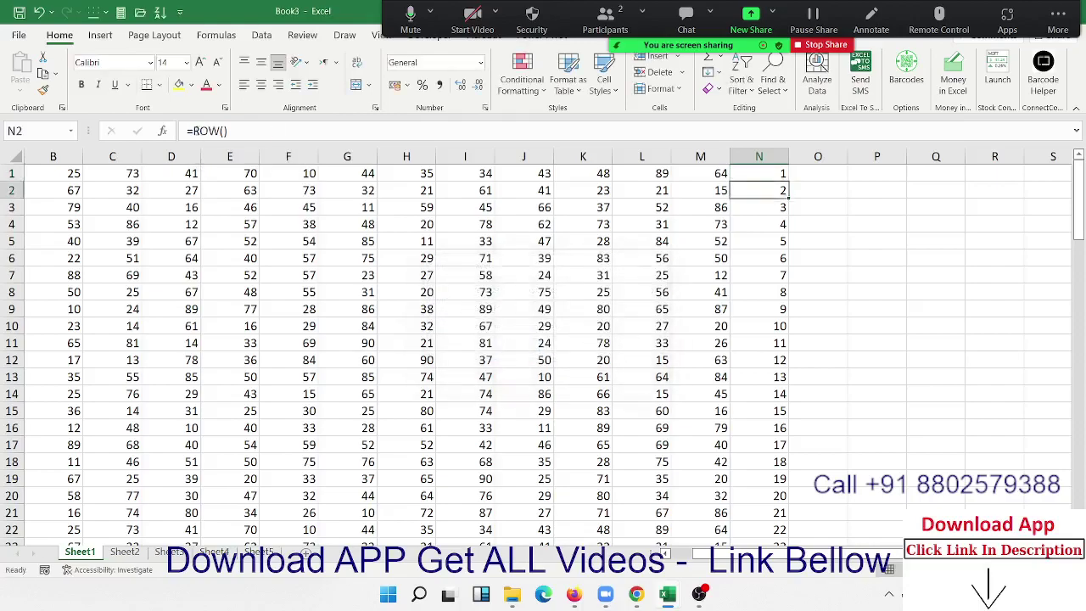
pyautogui.hotkey('ctrl', 'shift', 'Down')
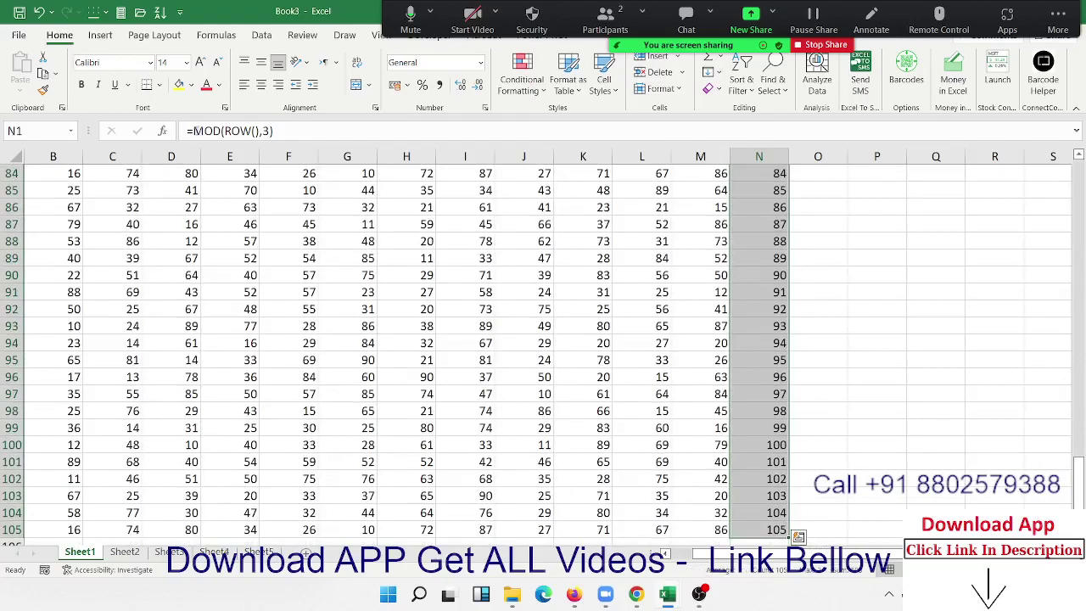
pyautogui.hotkey('ctrl', 'd')
pyautogui.hotkey('ctrl', 'Up')
pyautogui.press('Down')
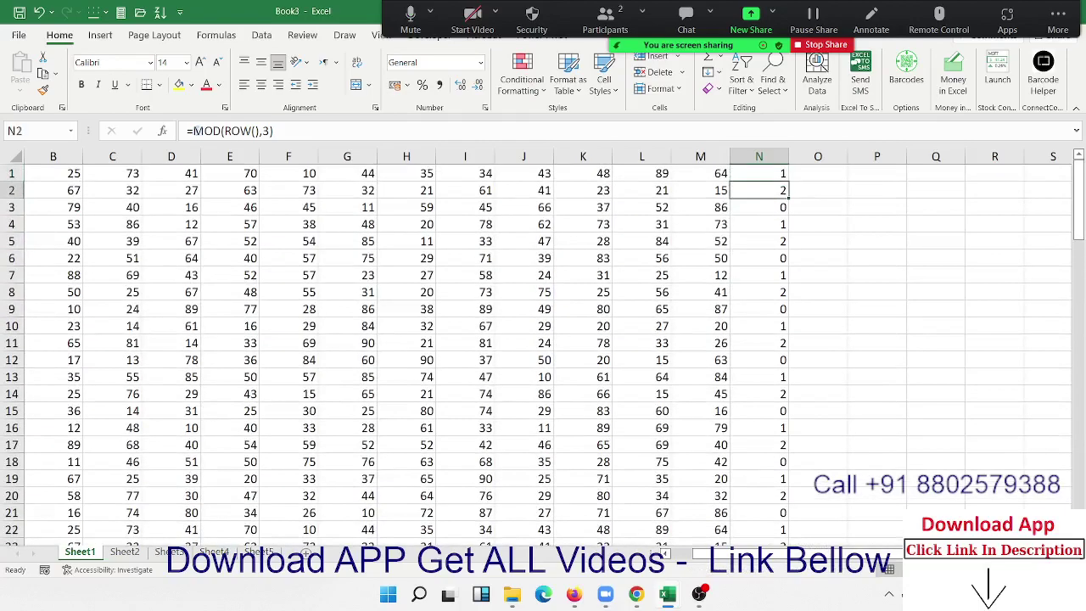
pyautogui.press('Down')
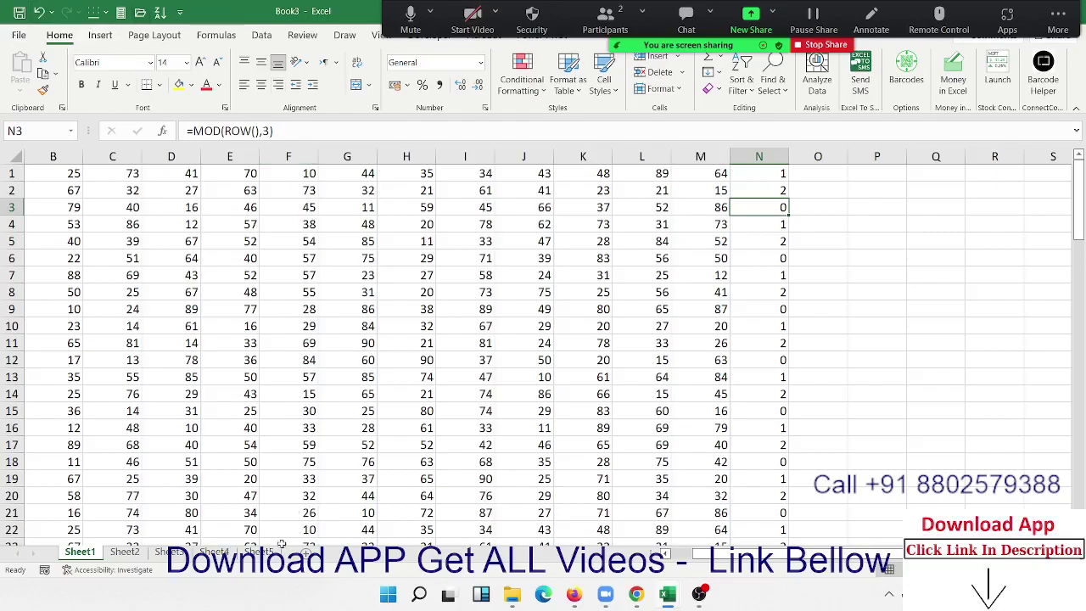
pyautogui.click(258, 552)
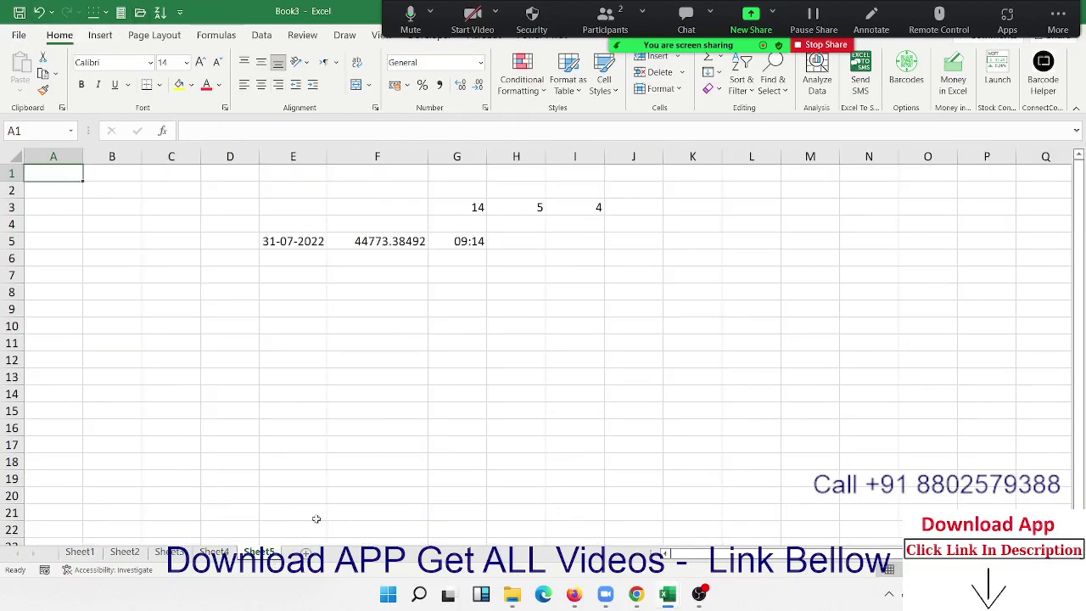
pyautogui.click(595, 209)
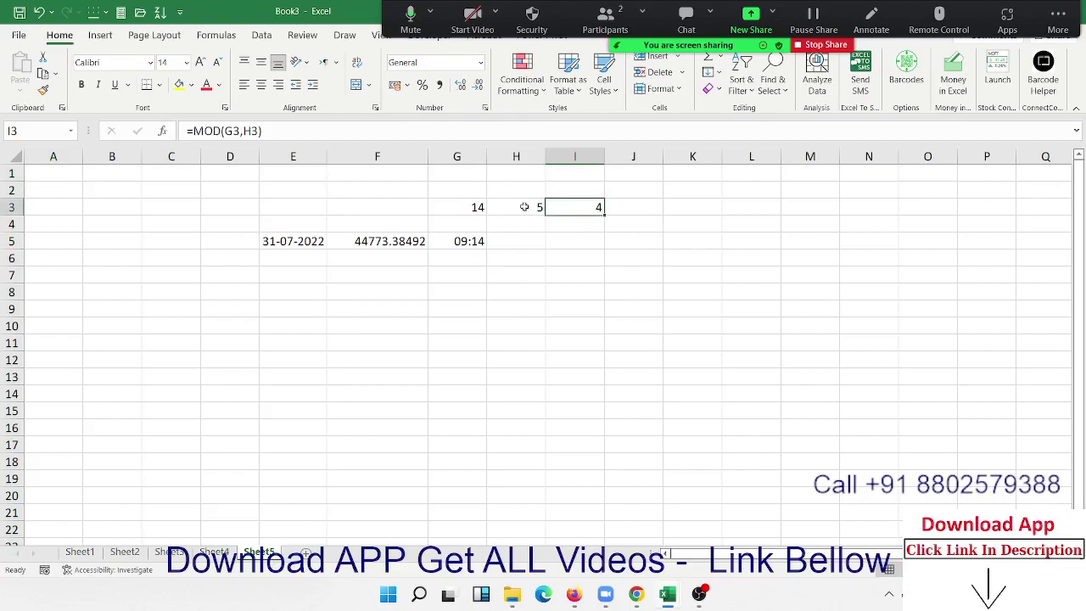
pyautogui.click(527, 207)
pyautogui.click(564, 208)
pyautogui.doubleClick(466, 208)
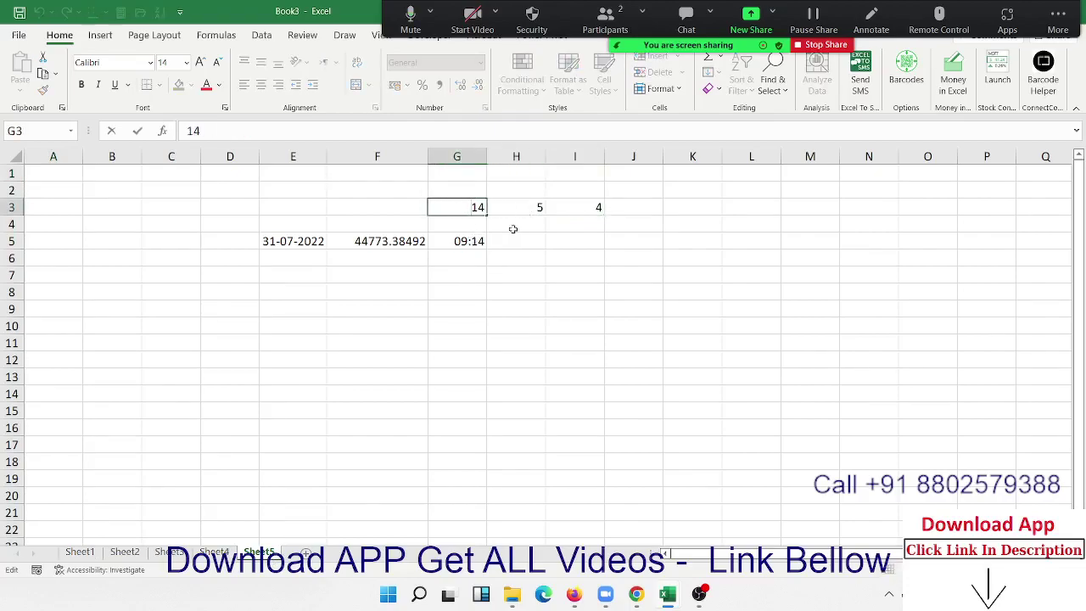
pyautogui.doubleClick(593, 207)
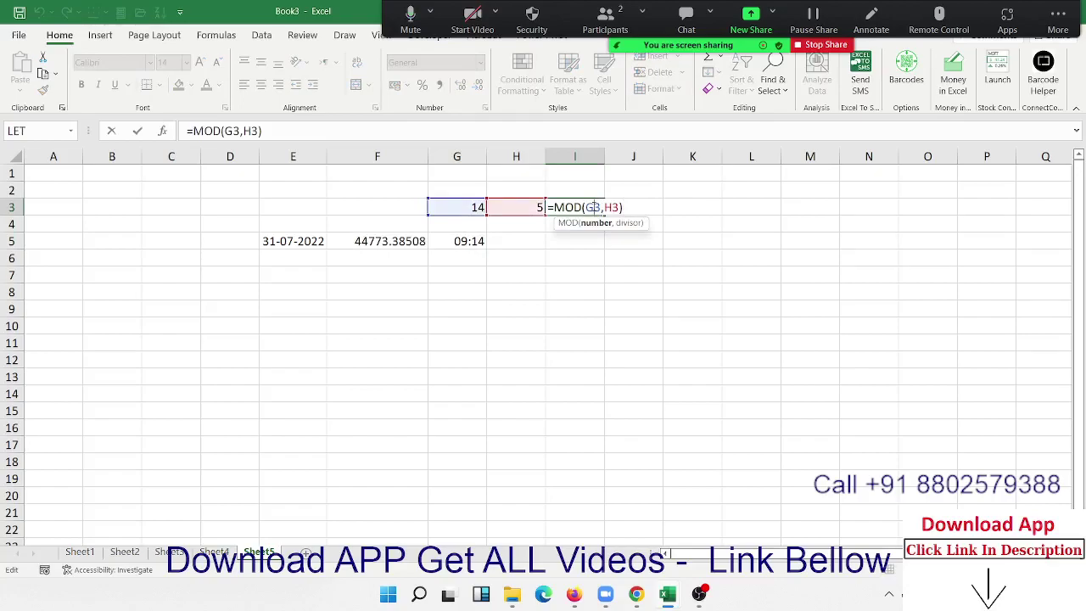
pyautogui.press('Return')
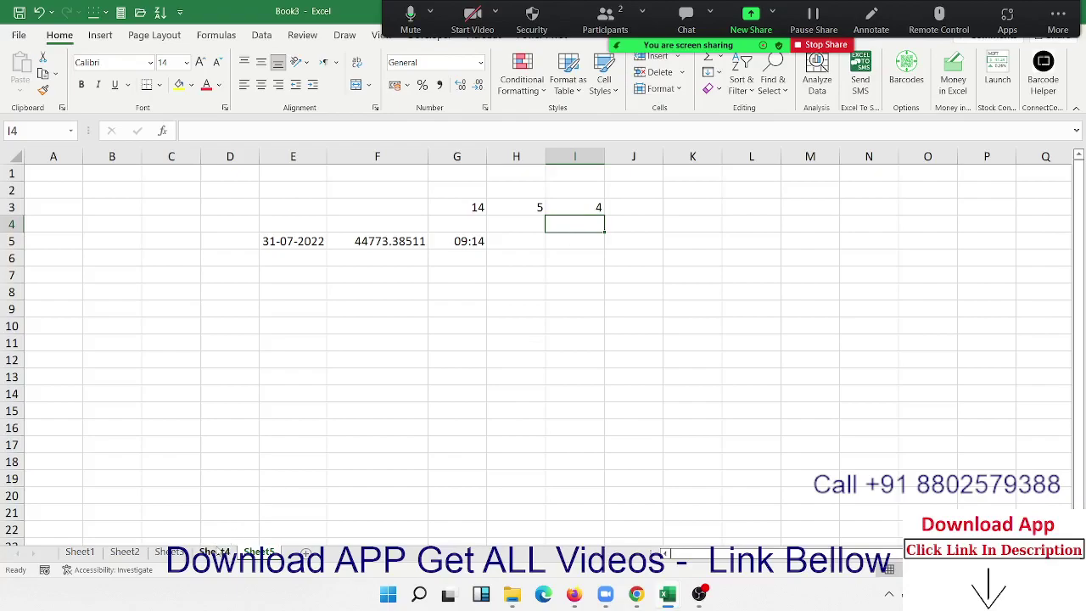
pyautogui.click(213, 551)
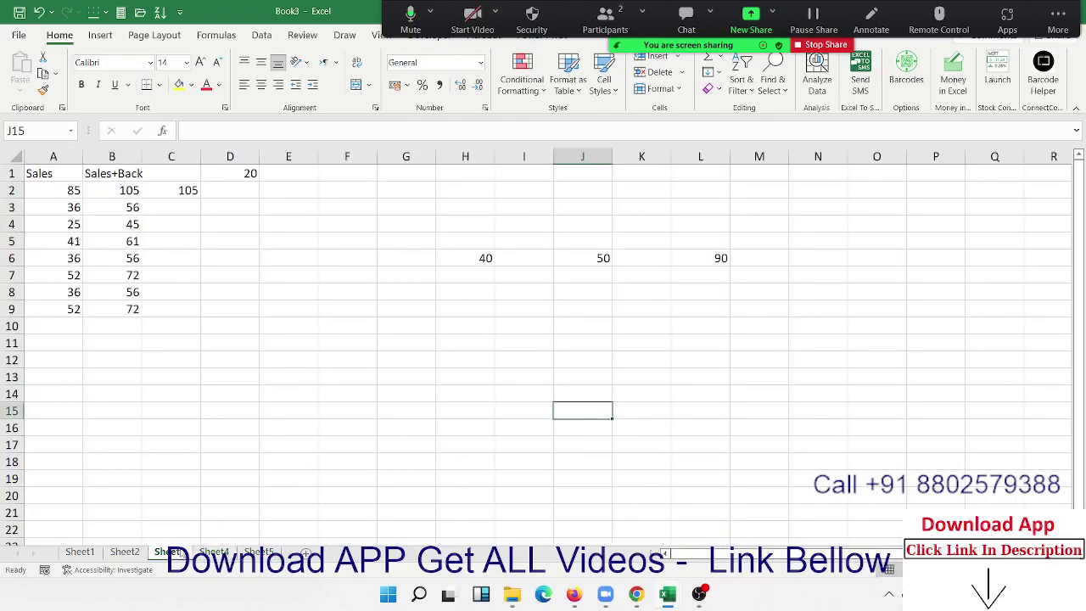
pyautogui.click(128, 552)
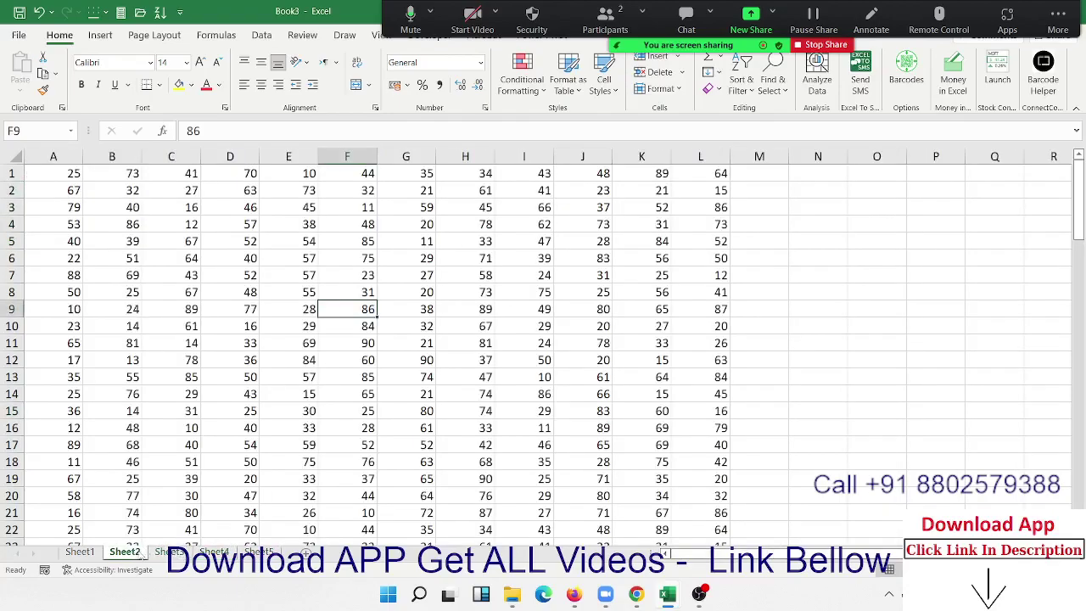
pyautogui.click(80, 552)
# Enter =ISODD(M1) in O1, which returns FALSE.
pyautogui.click(815, 176)
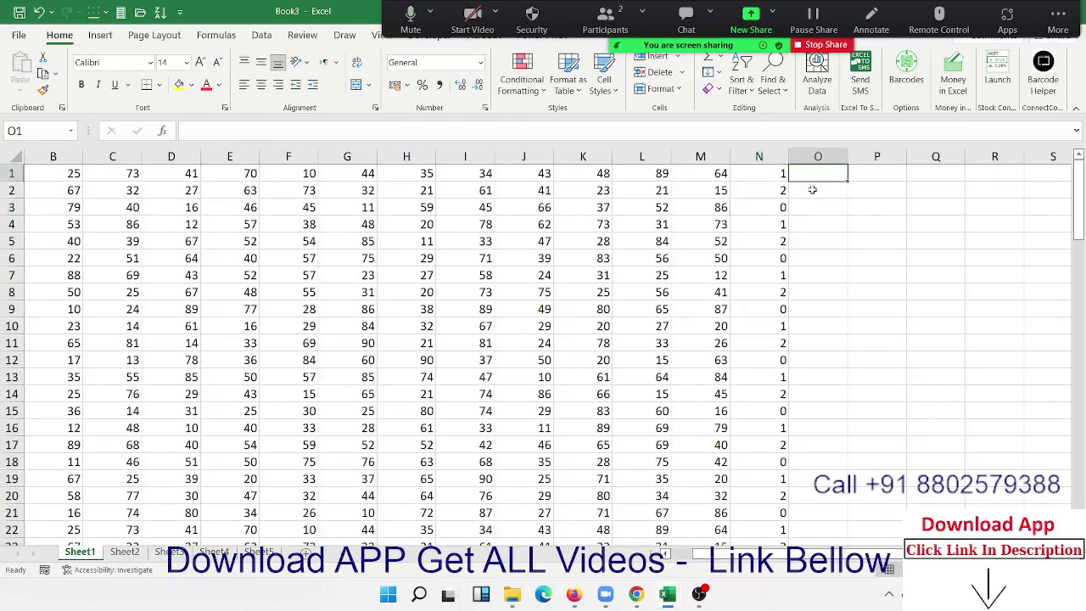
pyautogui.write('=')
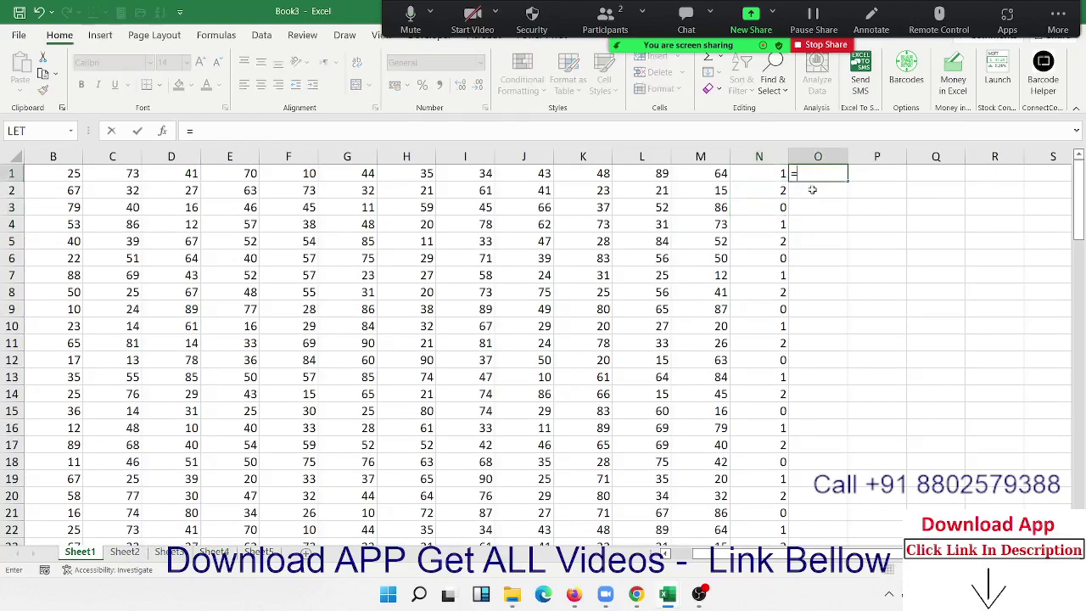
pyautogui.write('id')
pyautogui.press('BackSpace')
pyautogui.write('soo')
pyautogui.press('Tab')
pyautogui.press('Left')
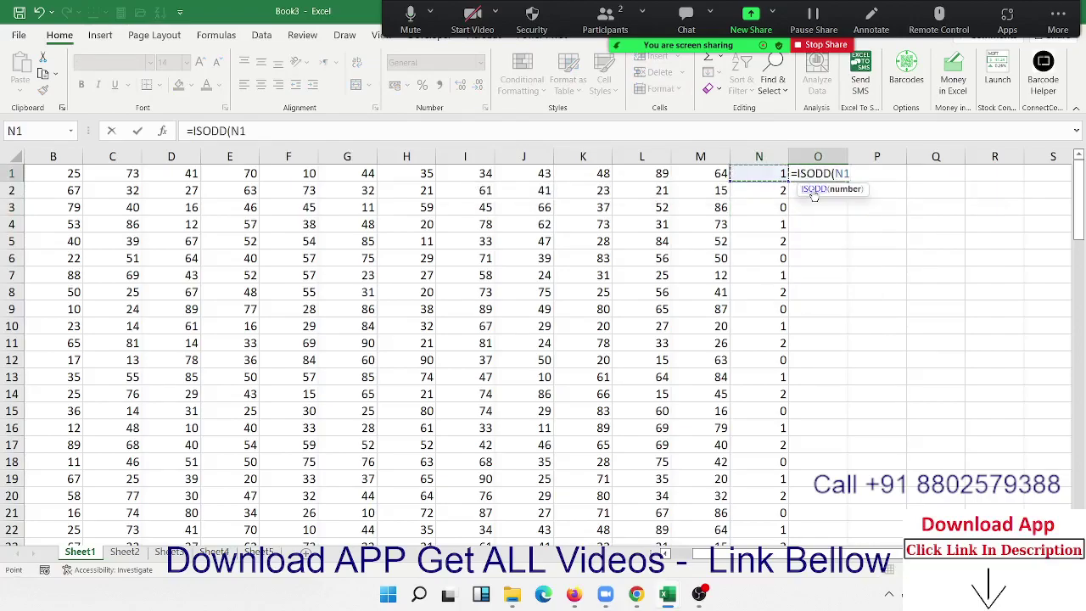
pyautogui.press('Left')
pyautogui.press('Return')
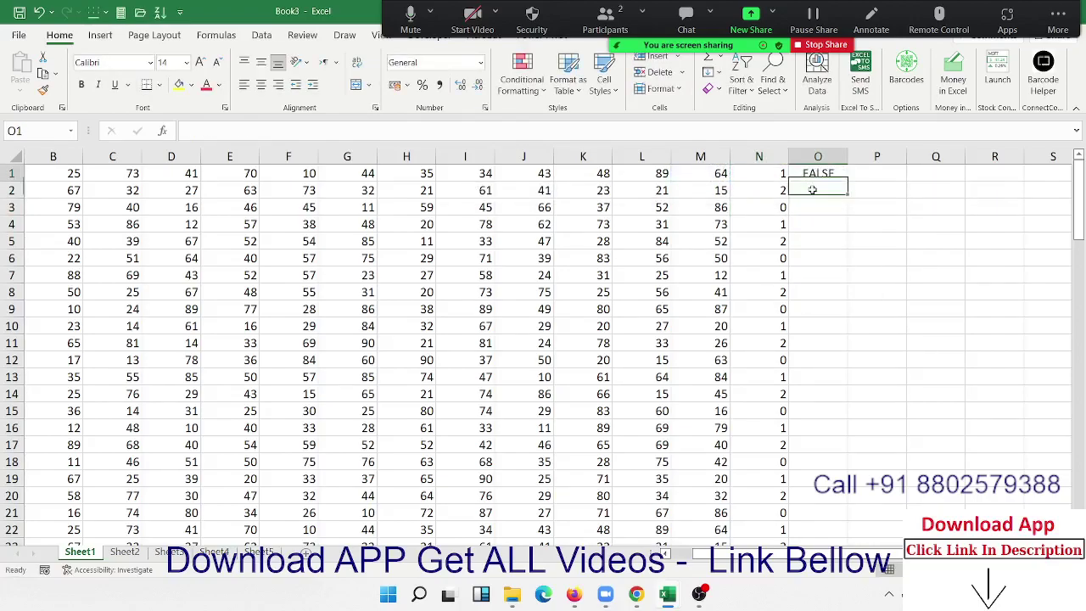
# Enter =EVEN(M1) in O2 to round M1 up to 64.
pyautogui.write('=ev')
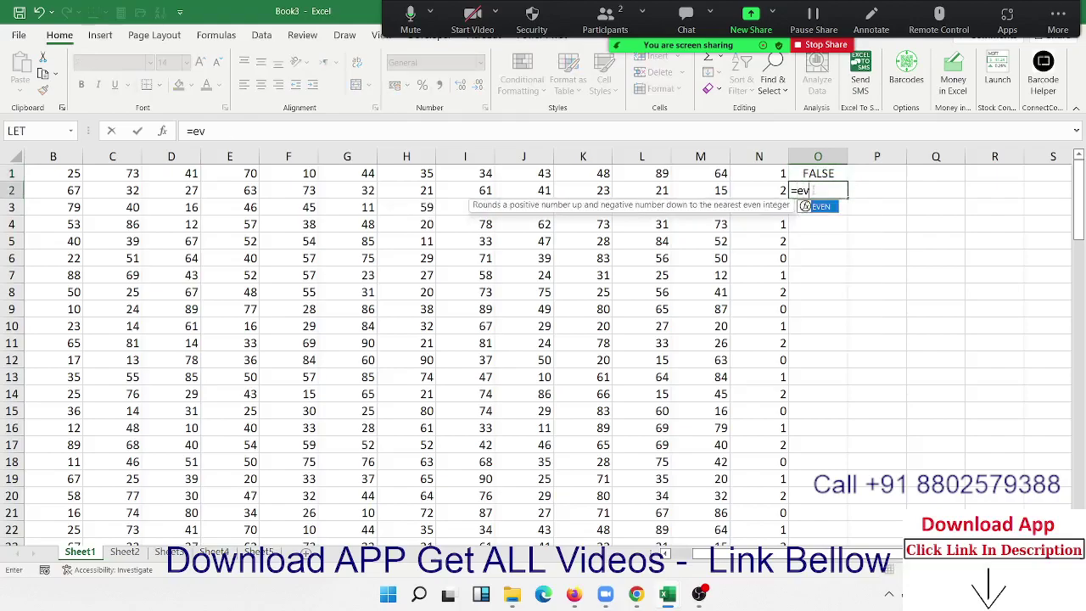
pyautogui.write('en')
pyautogui.press('Tab')
pyautogui.press('Left')
pyautogui.press('Up')
pyautogui.press('Down')
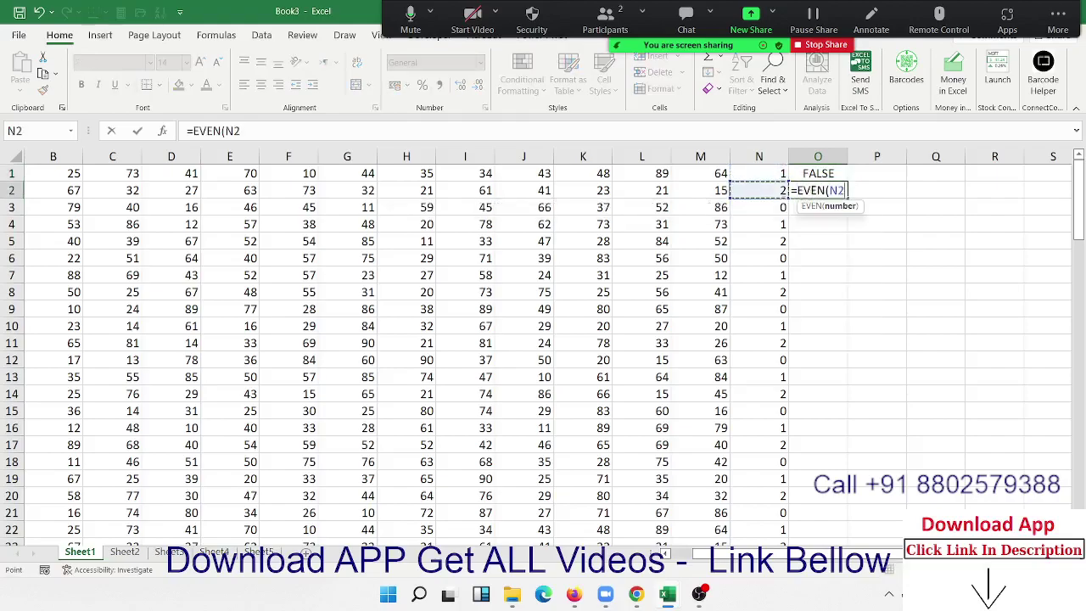
pyautogui.press('Left')
pyautogui.press('Up')
pyautogui.press('Return')
pyautogui.click(812, 190)
pyautogui.press('Return')
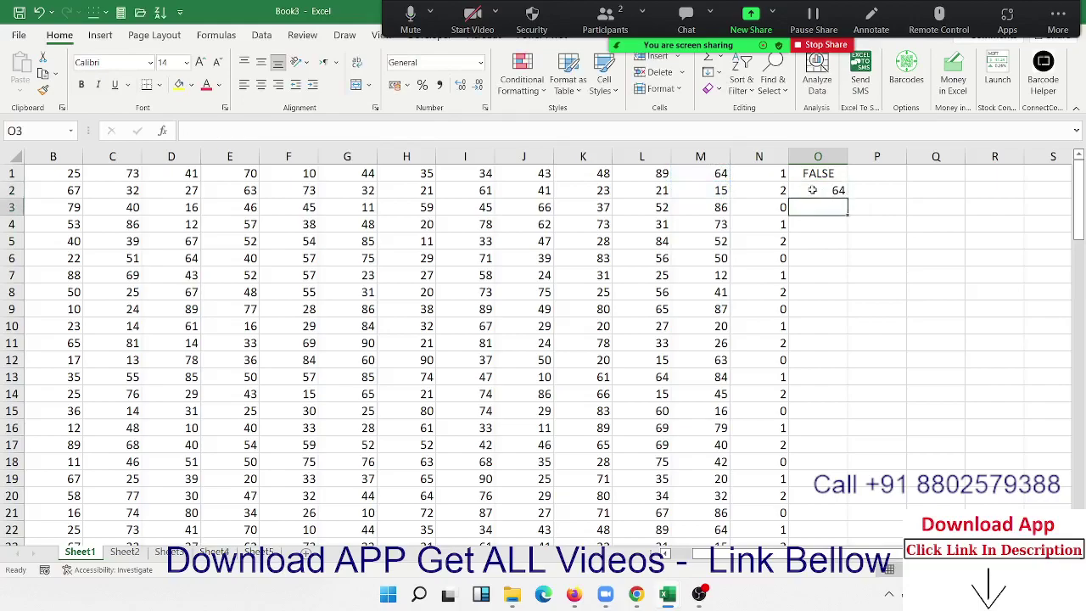
# Abandon the ISPRIME entry in O3 and clear the results in O1:O2.
pyautogui.write('=is')
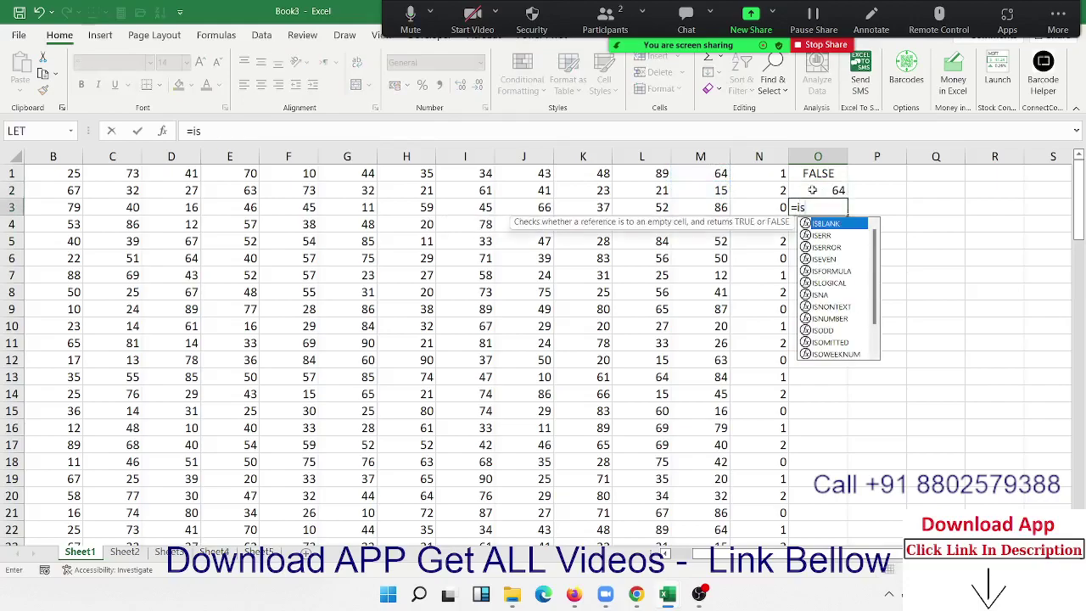
pyautogui.write('pr')
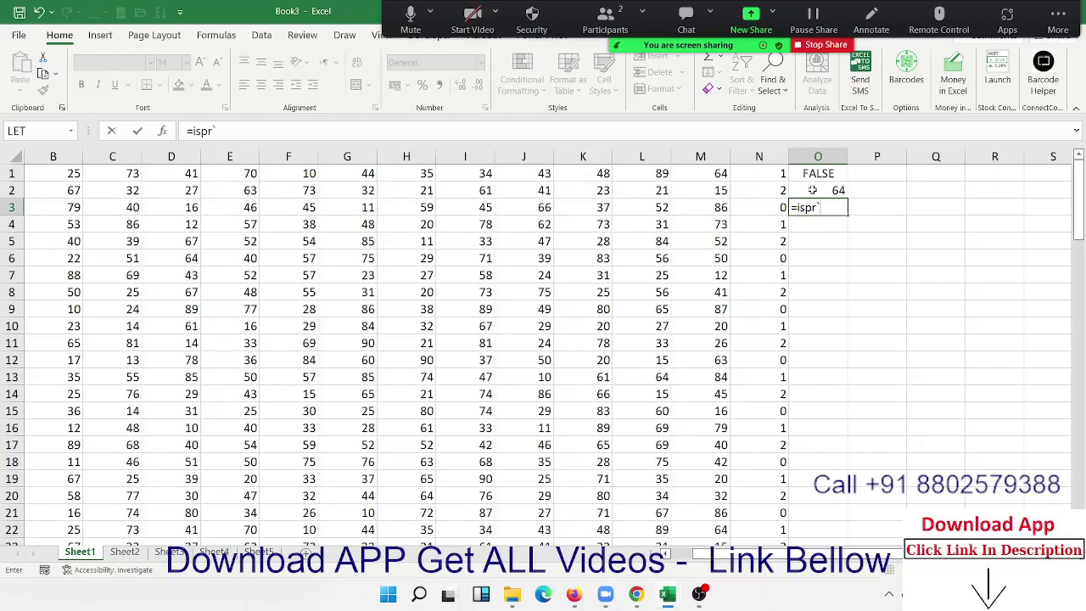
pyautogui.press('Escape')
pyautogui.press('Up')
pyautogui.press('Up')
pyautogui.hotkey('shift', 'Down')
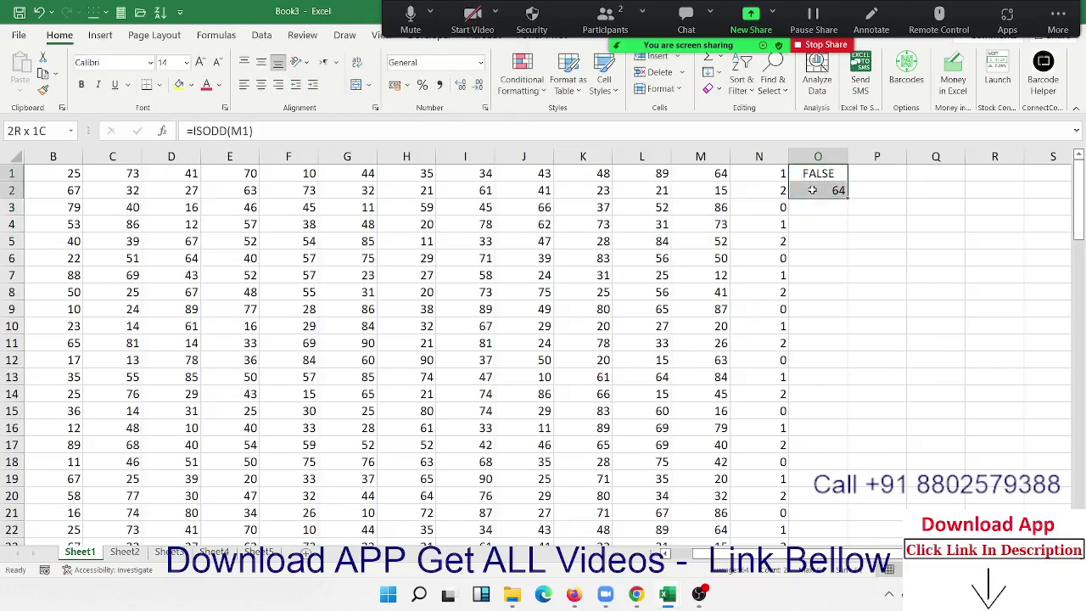
pyautogui.press('Delete')
pyautogui.press('Left')
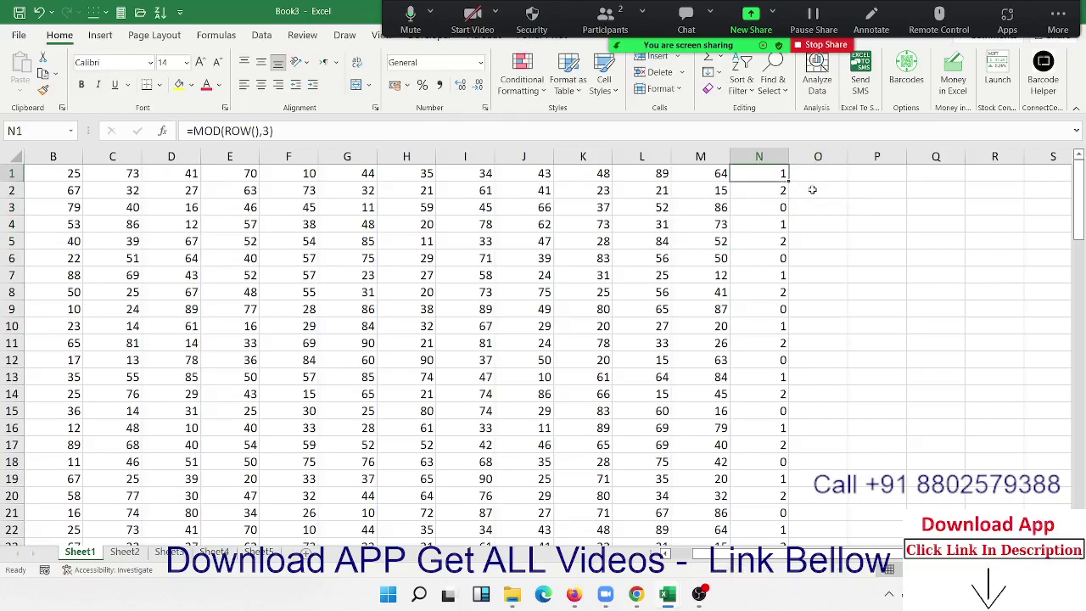
pyautogui.press('Down')
pyautogui.press('Right')
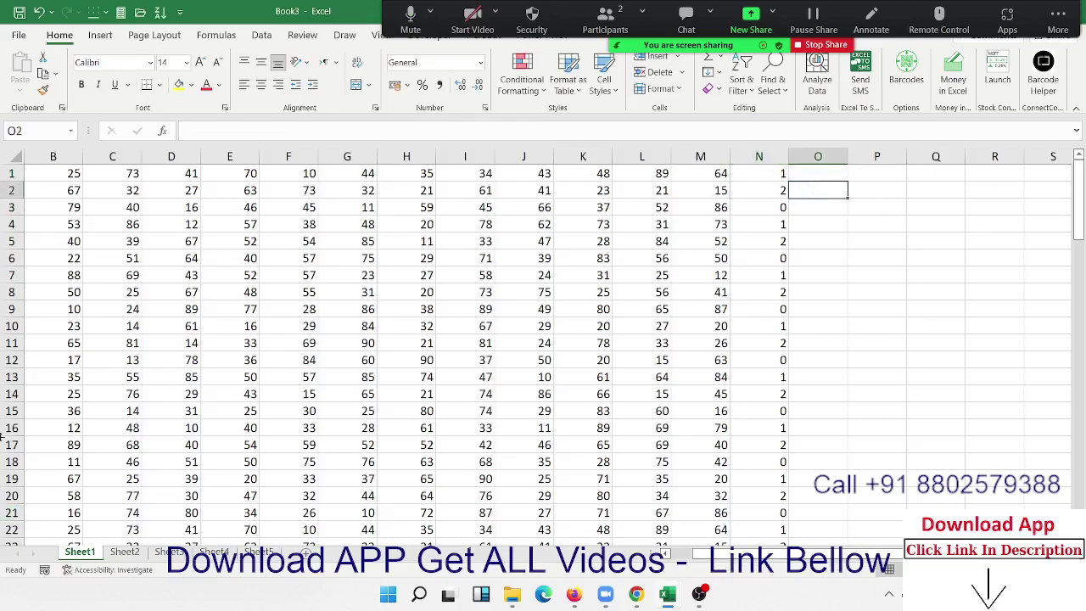
# On Sheet5, clear the old values in D2:J7.
pyautogui.click(269, 558)
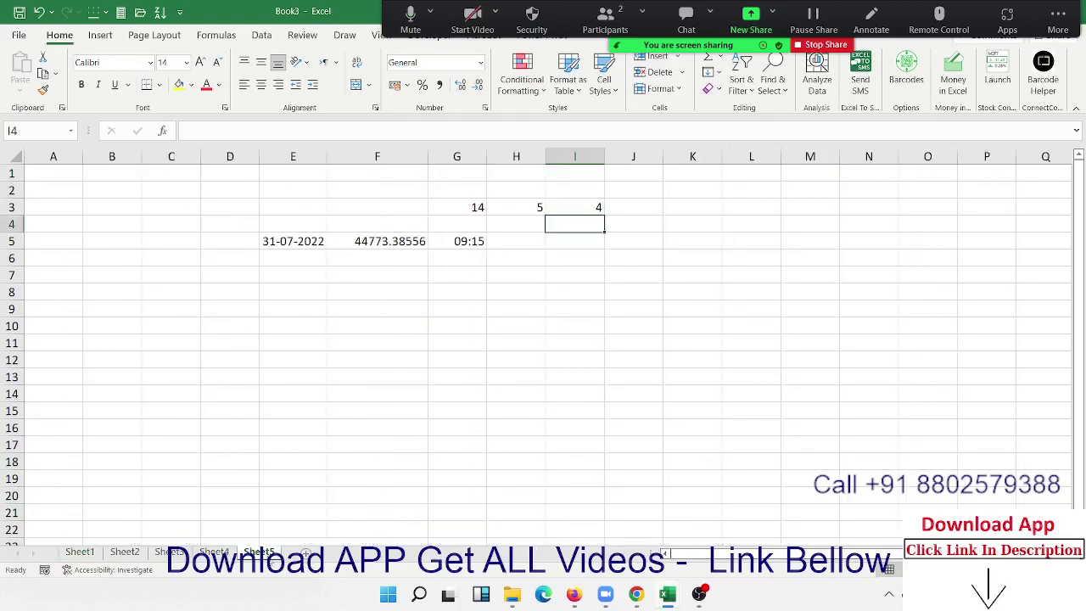
pyautogui.moveTo(246, 192); pyautogui.dragTo(602, 286)
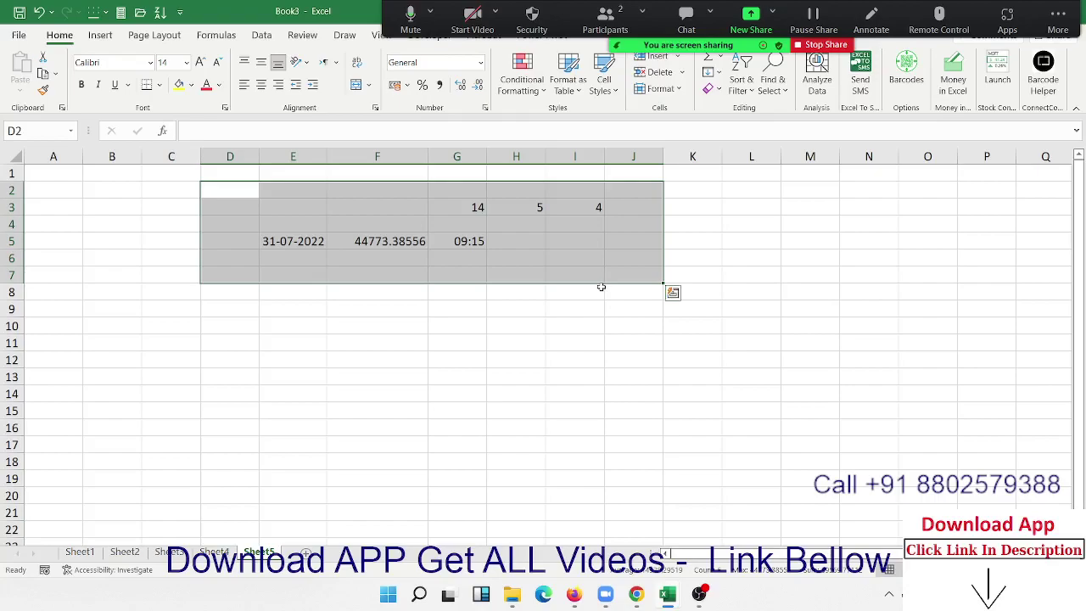
pyautogui.press('Delete')
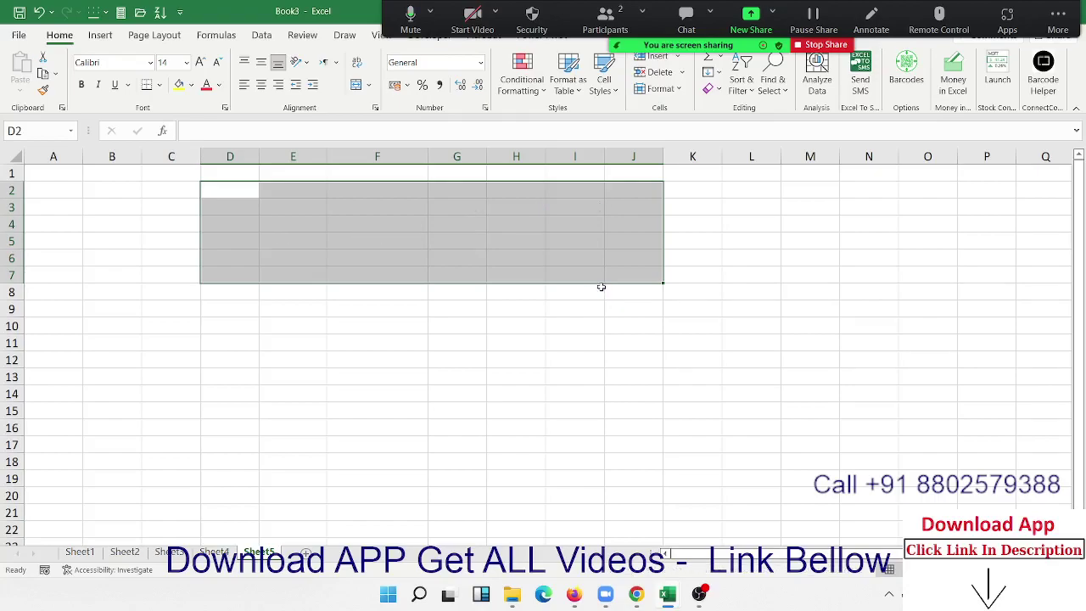
pyautogui.press('Down')
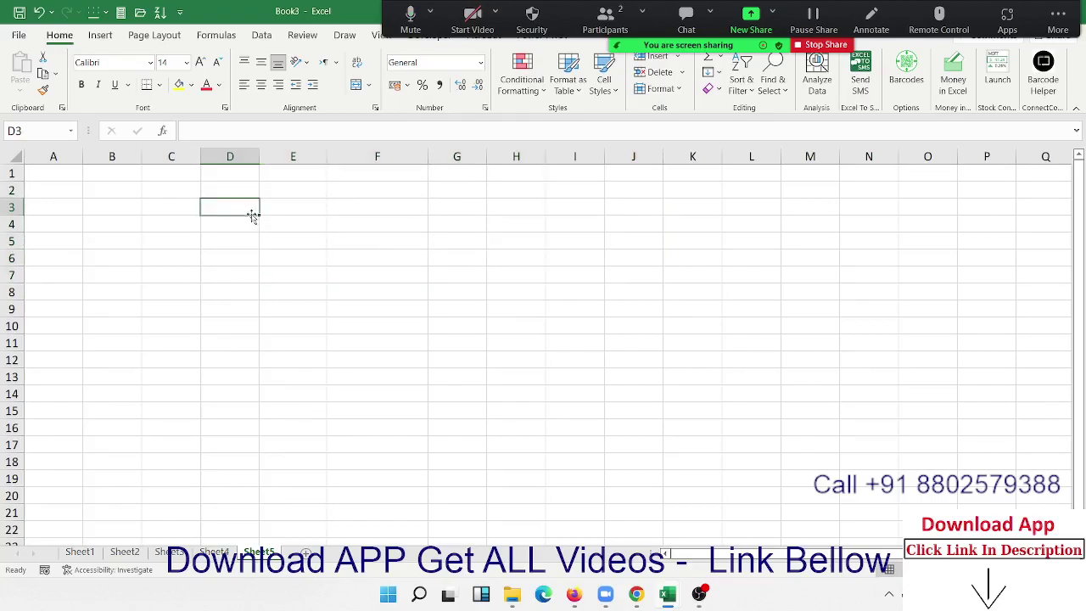
# Enter 30 in E3 and 20 in G3.
pyautogui.click(305, 208)
pyautogui.write('3')
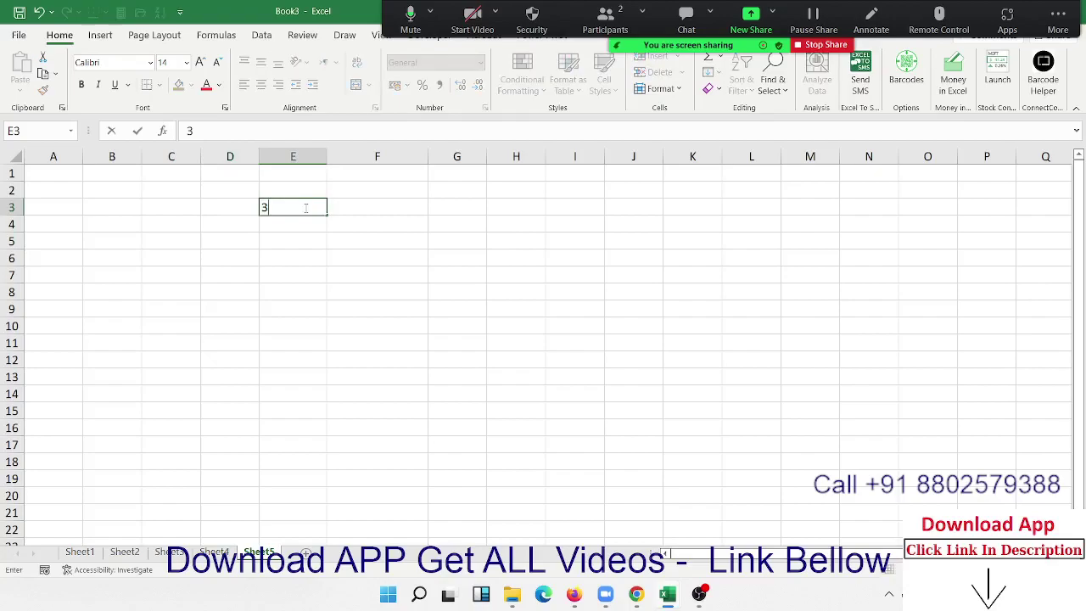
pyautogui.write('0')
pyautogui.press('Right')
pyautogui.press('Right')
pyautogui.press('Right')
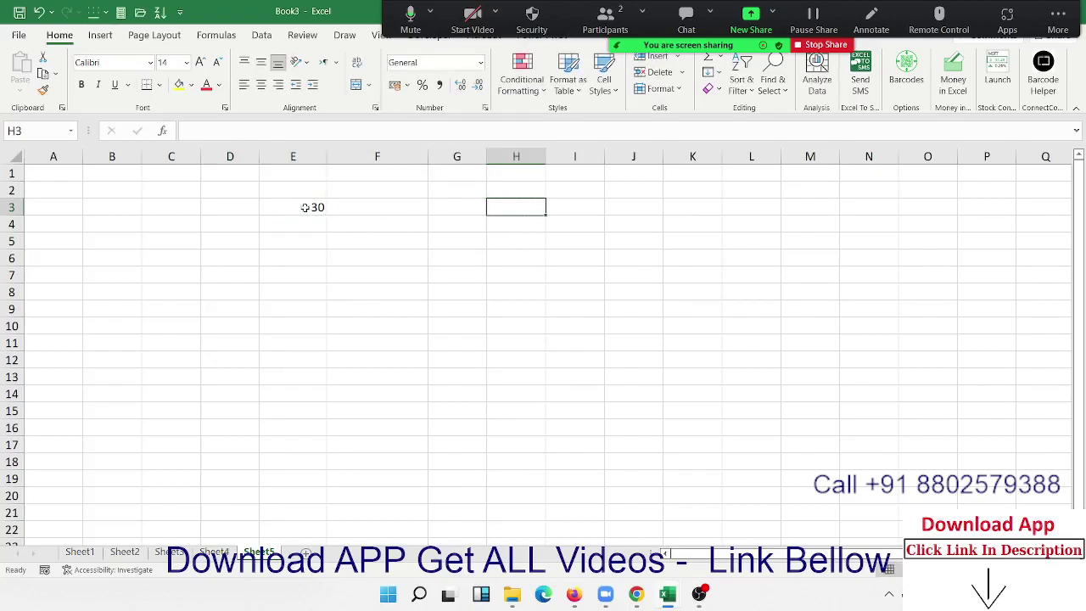
pyautogui.press('Left')
pyautogui.write('20')
pyautogui.press('Return')
# Copy the 30 from E3 and paste it over G3.
pyautogui.press('Left')
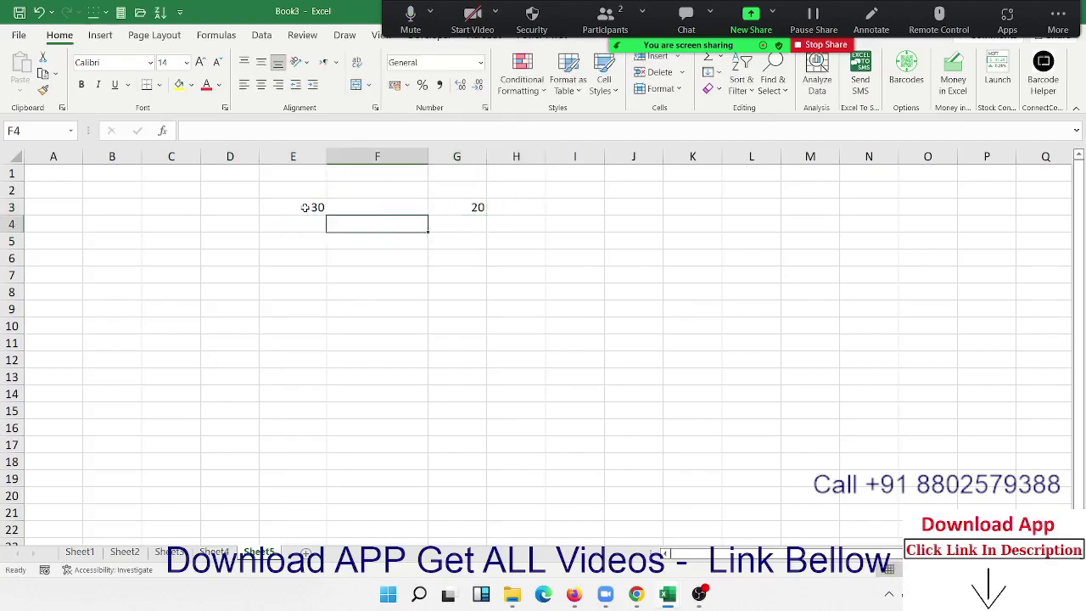
pyautogui.press('Left')
pyautogui.press('Left')
pyautogui.press('Up')
pyautogui.press('Right')
pyautogui.hotkey('ctrl', 'c')
pyautogui.press('Right')
pyautogui.press('Right')
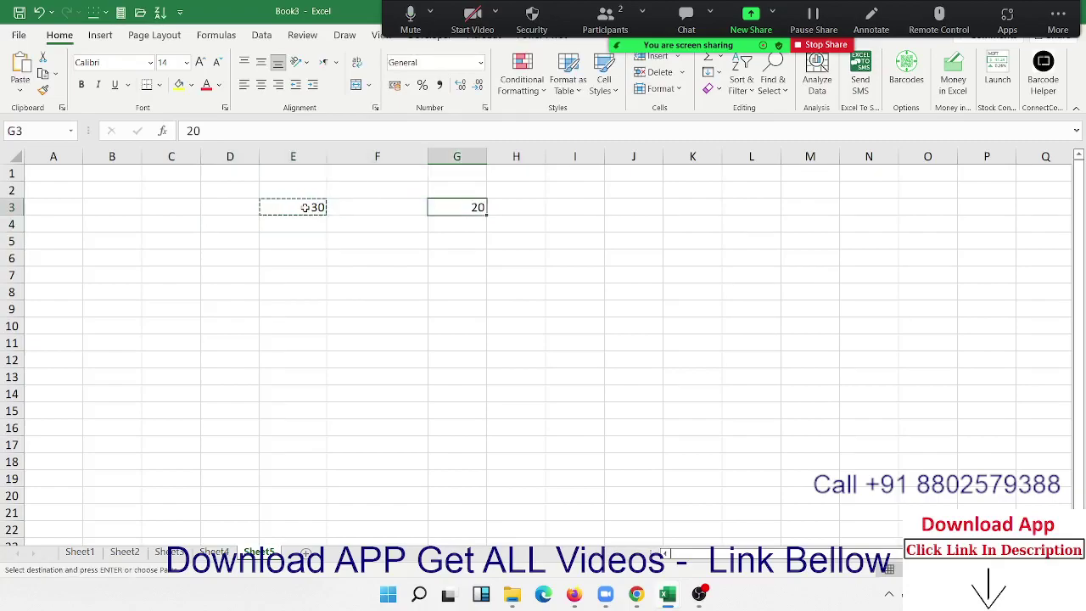
pyautogui.hotkey('ctrl', 'v')
# Undo the earlier paste so G3 goes back to 20.
pyautogui.press('ctrl')
pyautogui.press('ctrl')
pyautogui.hotkey('ctrl', 'z')
pyautogui.rightClick(442, 208)
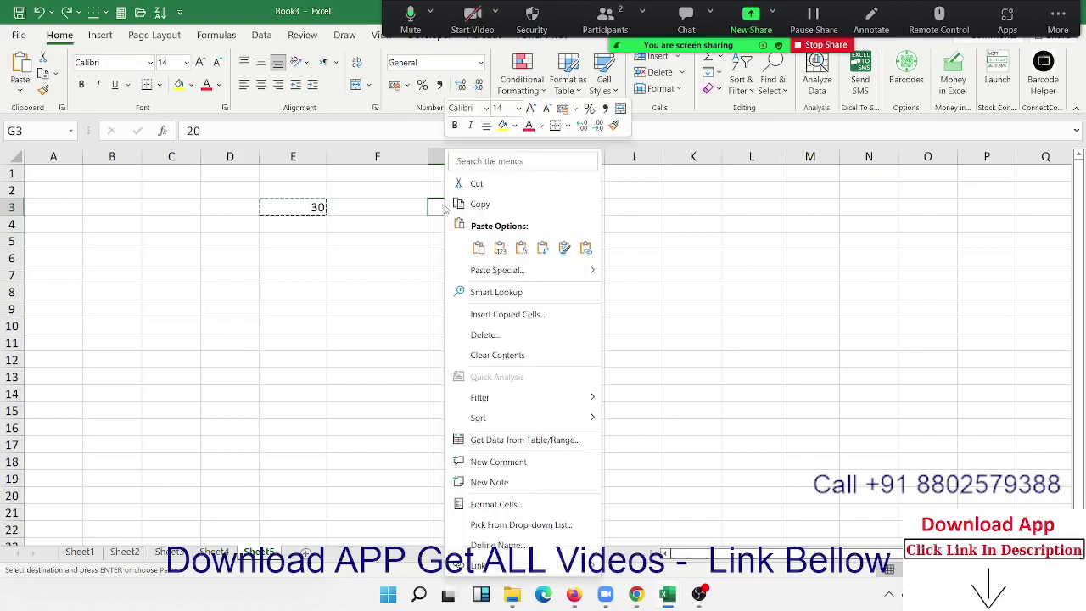
pyautogui.click(506, 507)
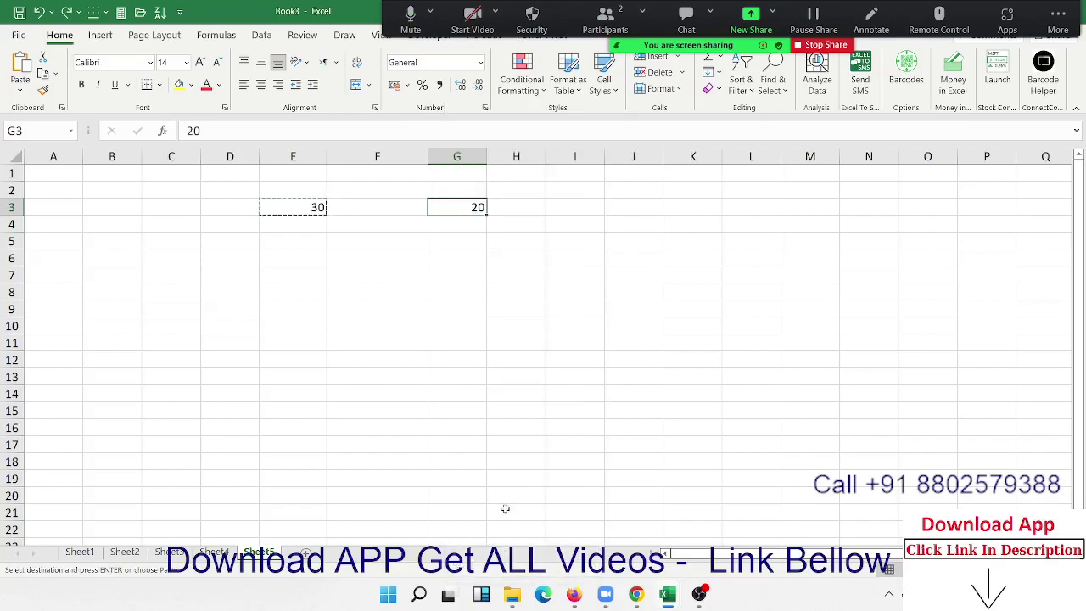
pyautogui.press('Escape')
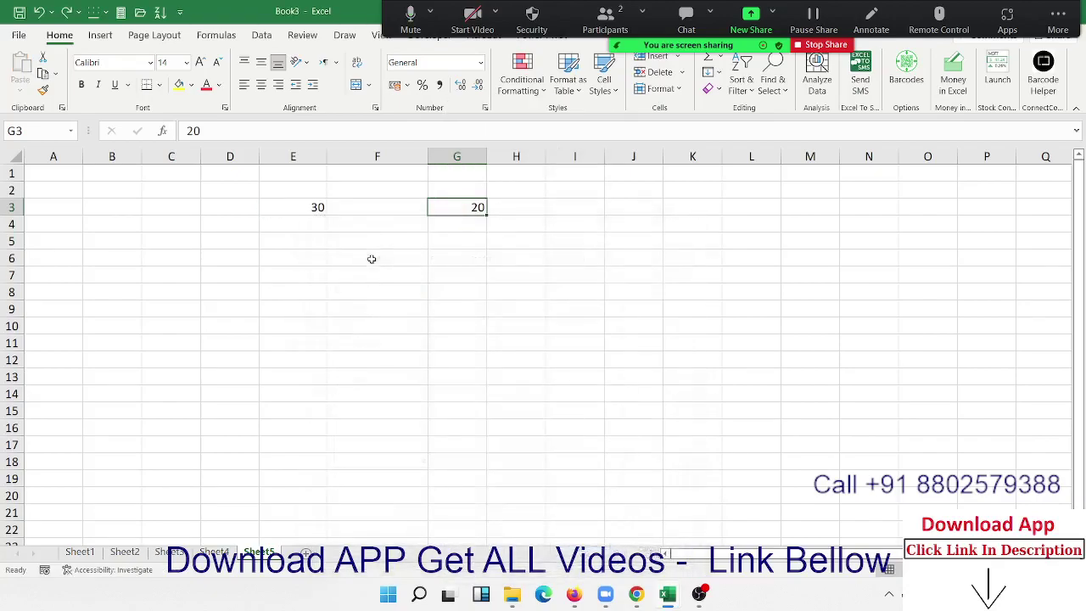
# Copy E3's 30 and Paste Special it onto G3 with the Add operation, making 50.
pyautogui.click(315, 207)
pyautogui.hotkey('ctrl', 'c')
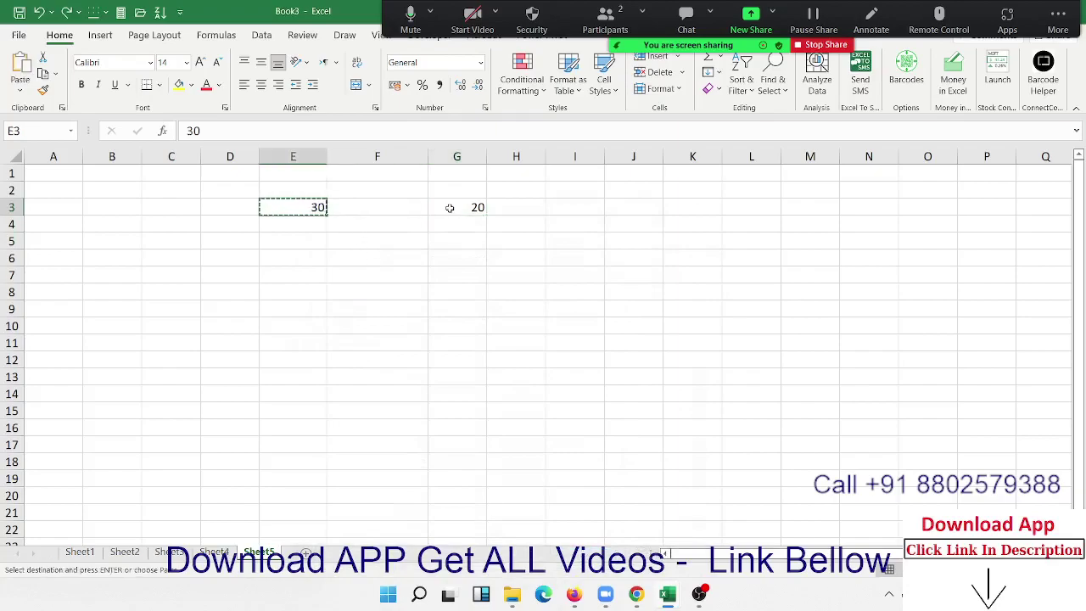
pyautogui.rightClick(450, 207)
pyautogui.click(477, 272)
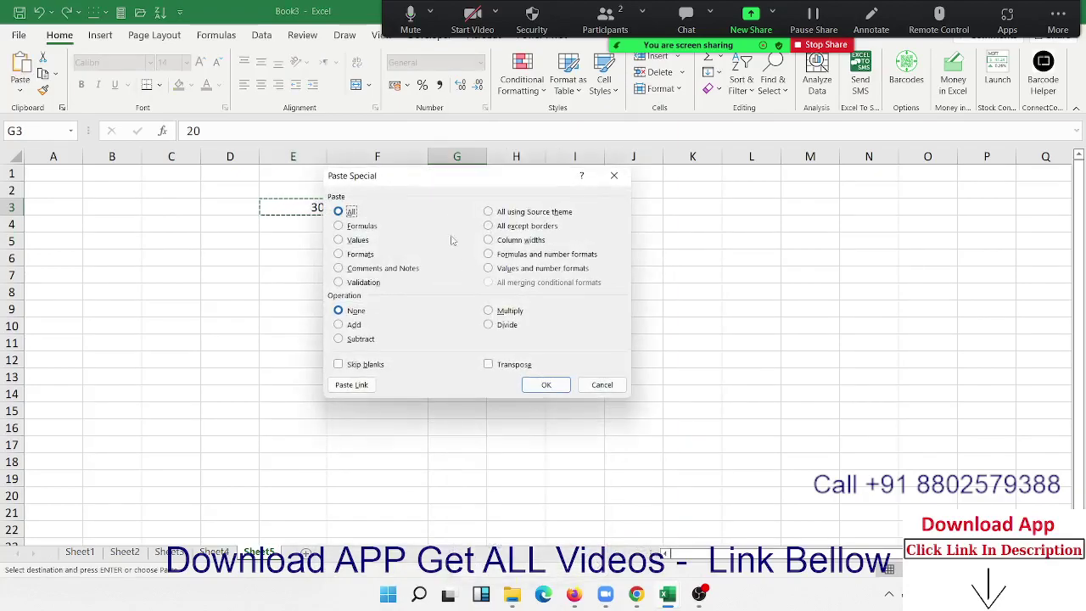
pyautogui.moveTo(449, 180); pyautogui.dragTo(715, 142)
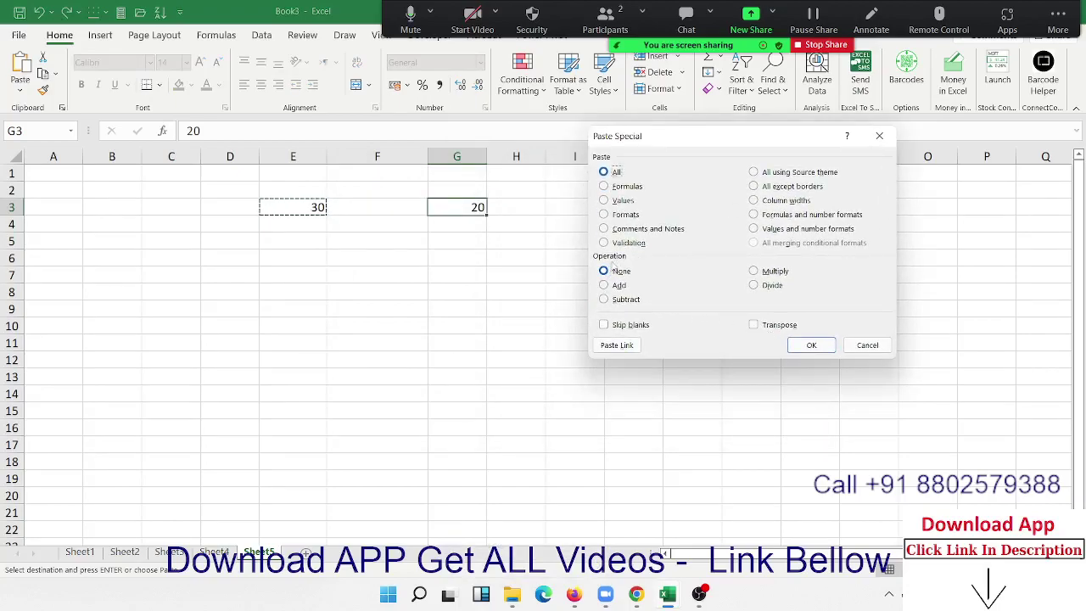
pyautogui.click(612, 268)
pyautogui.click(752, 286)
pyautogui.click(613, 287)
pyautogui.click(611, 288)
pyautogui.click(811, 345)
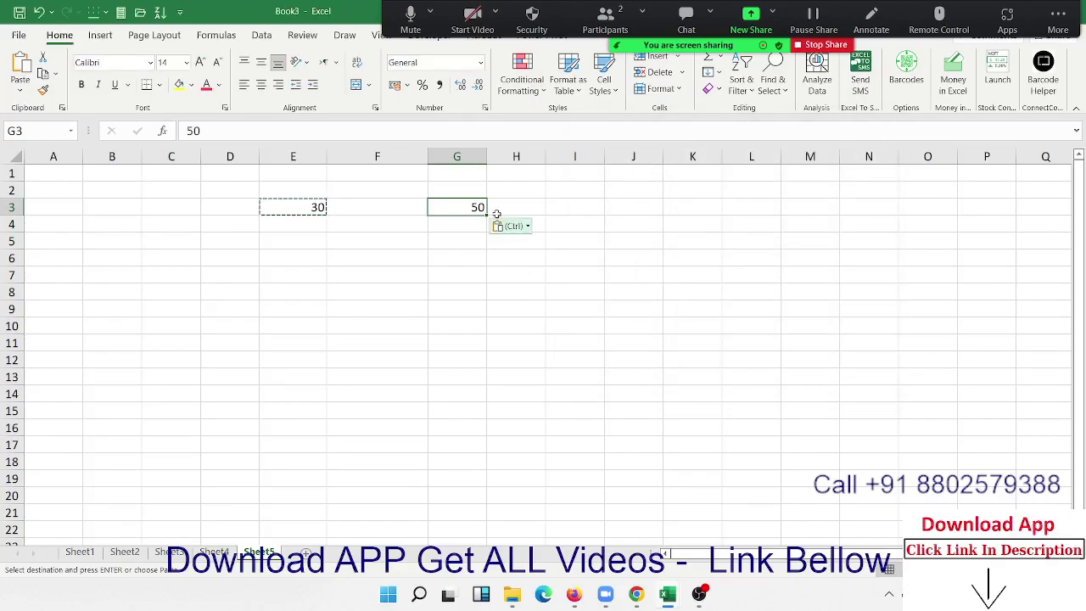
# Paste Special the copied 30 onto G3 with Multiply to get 1500, then insert blank Sheet6.
pyautogui.rightClick(472, 212)
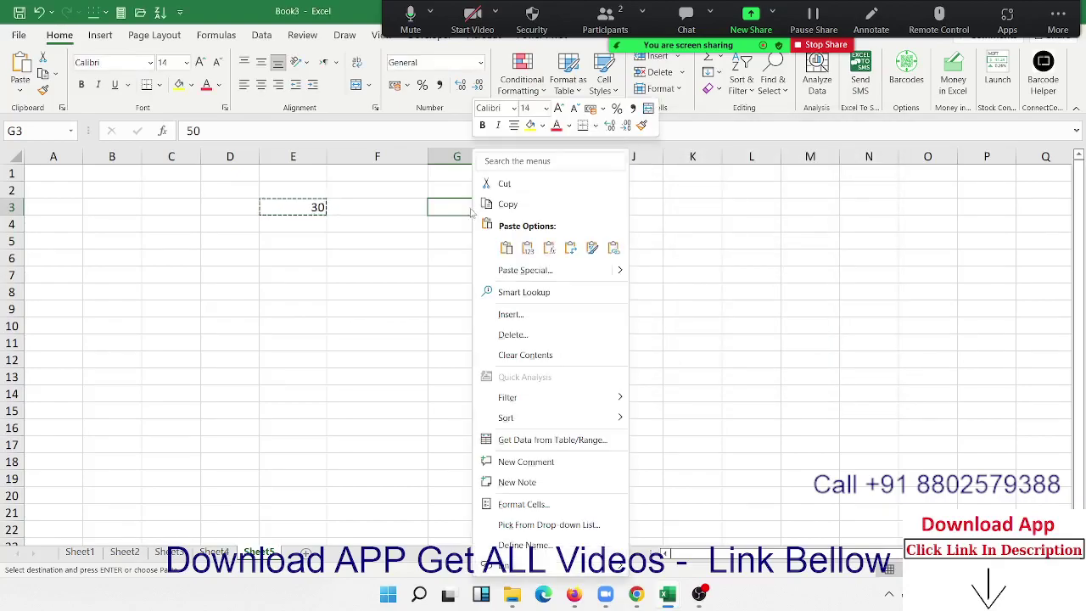
pyautogui.click(496, 271)
pyautogui.click(370, 330)
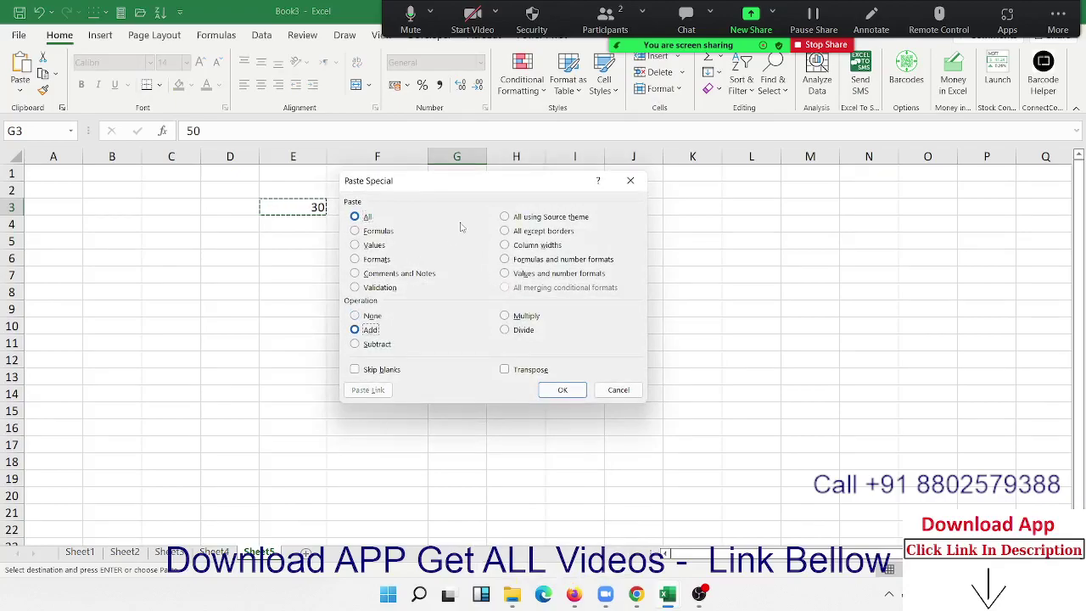
pyautogui.moveTo(486, 183); pyautogui.dragTo(640, 151)
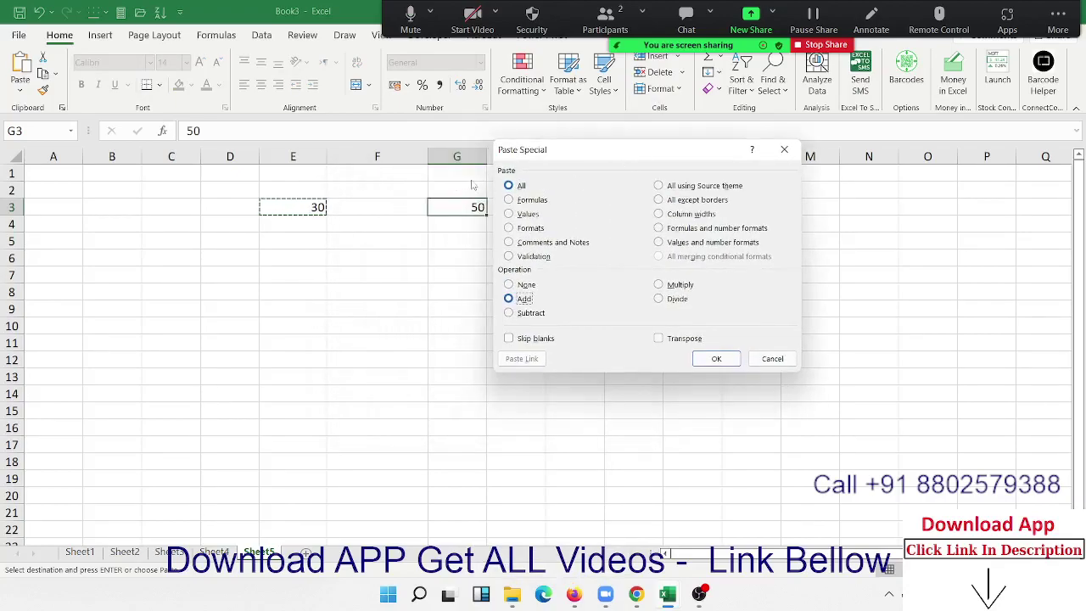
pyautogui.click(268, 219)
pyautogui.click(469, 210)
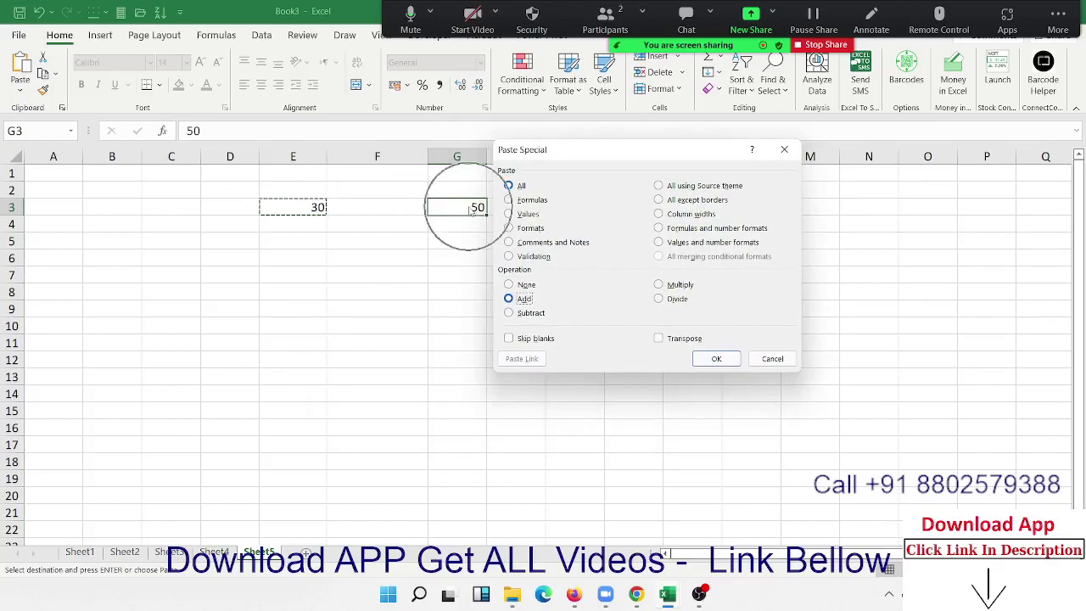
pyautogui.click(687, 286)
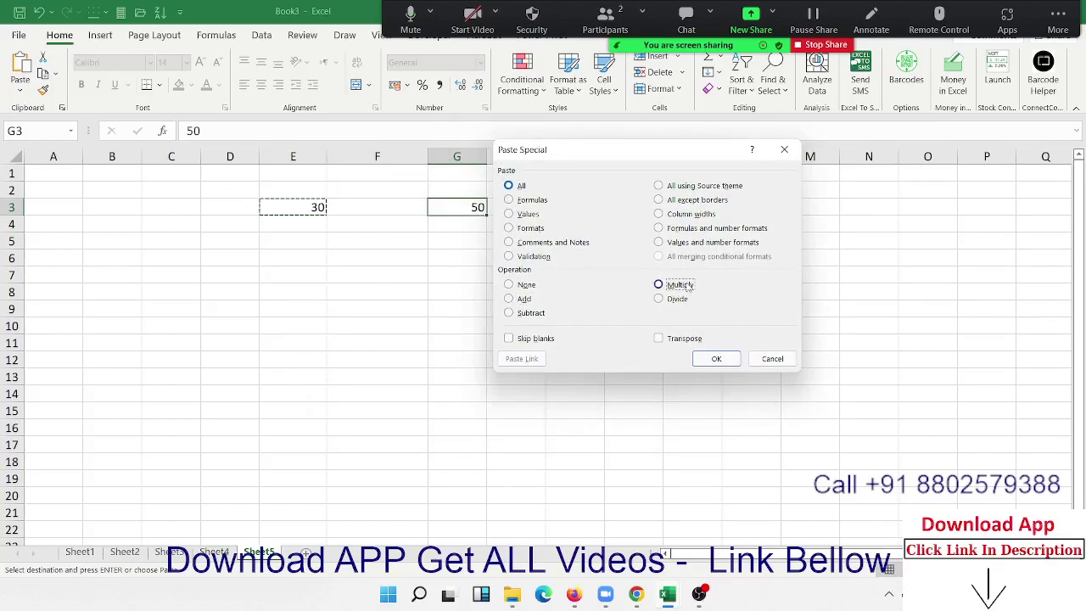
pyautogui.click(712, 359)
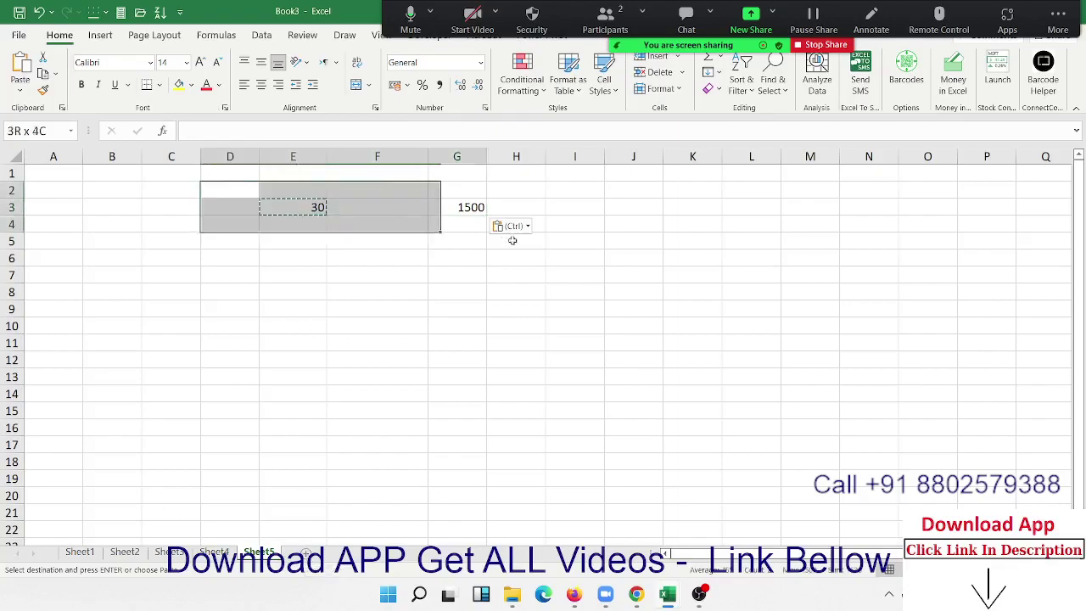
pyautogui.moveTo(239, 187); pyautogui.dragTo(555, 252)
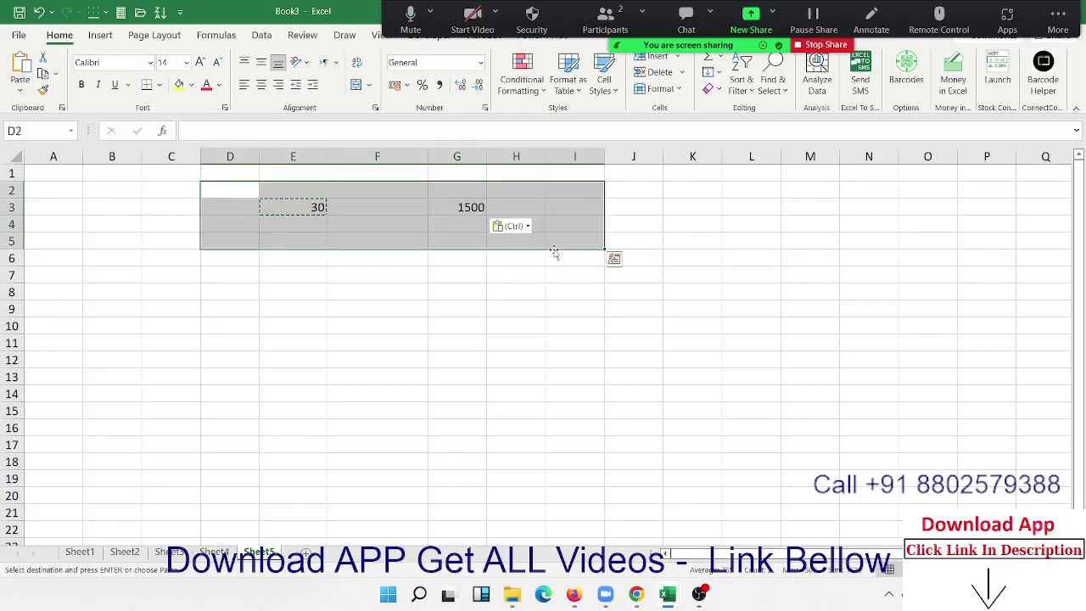
pyautogui.click(307, 552)
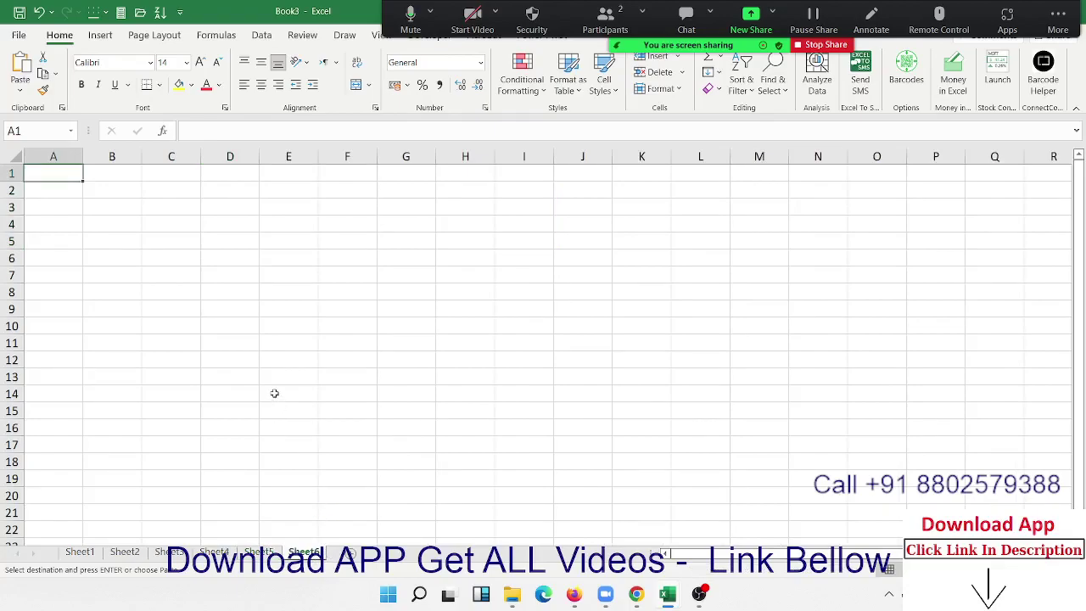
# Enter 20% in cell A2.
pyautogui.scroll(5, 272, 390)
pyautogui.click(143, 227)
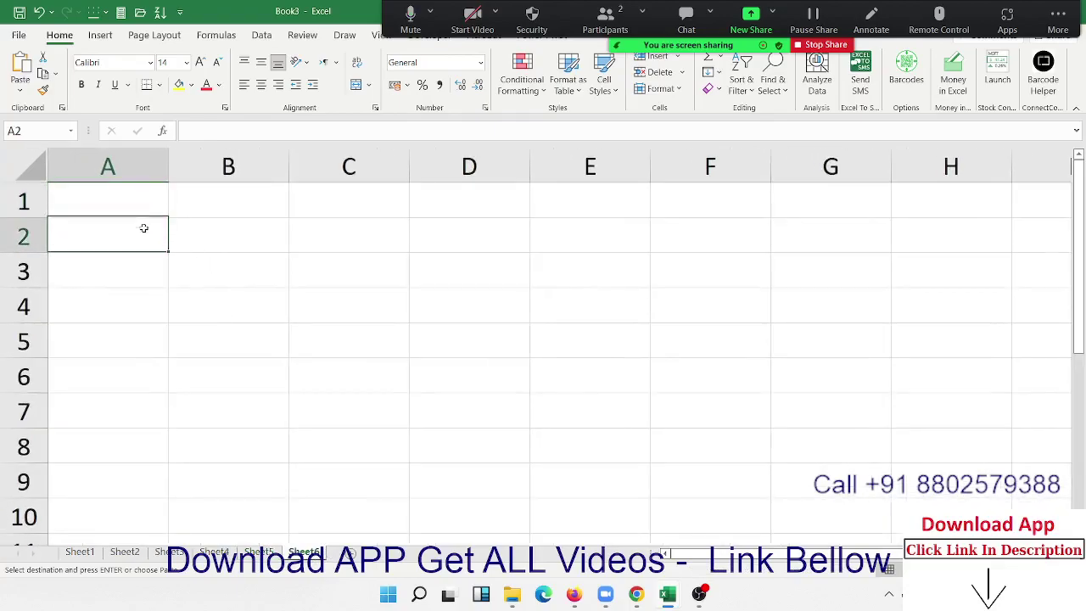
pyautogui.write('20')
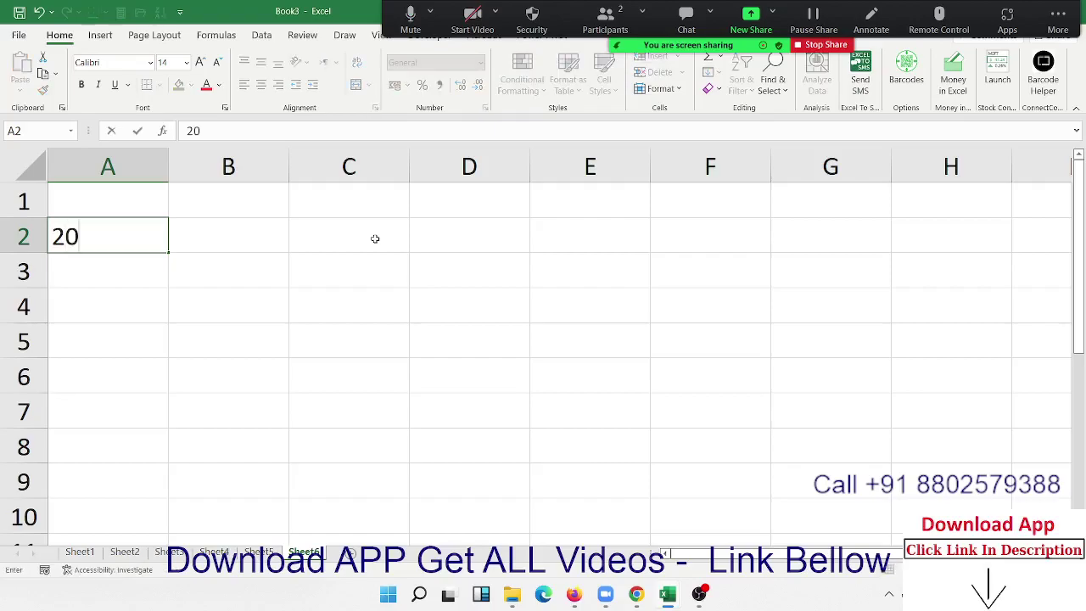
pyautogui.write('%')
pyautogui.press('Return')
pyautogui.press('Up')
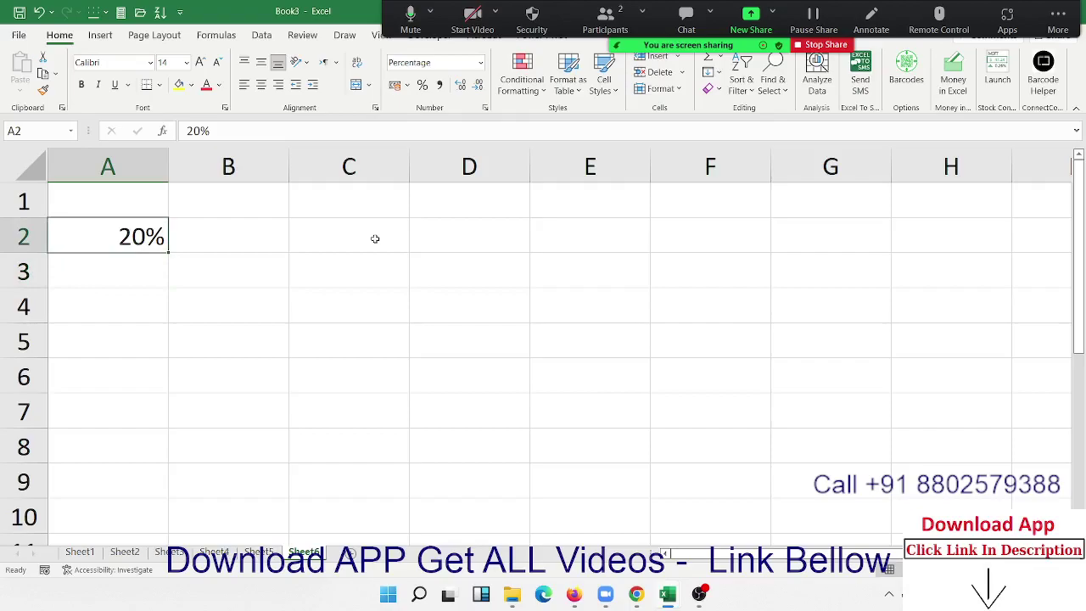
# Enter 20 in B2 formatted as a percentage (2000%) and type the note 1=100% in B3.
pyautogui.press('Right')
pyautogui.write('2')
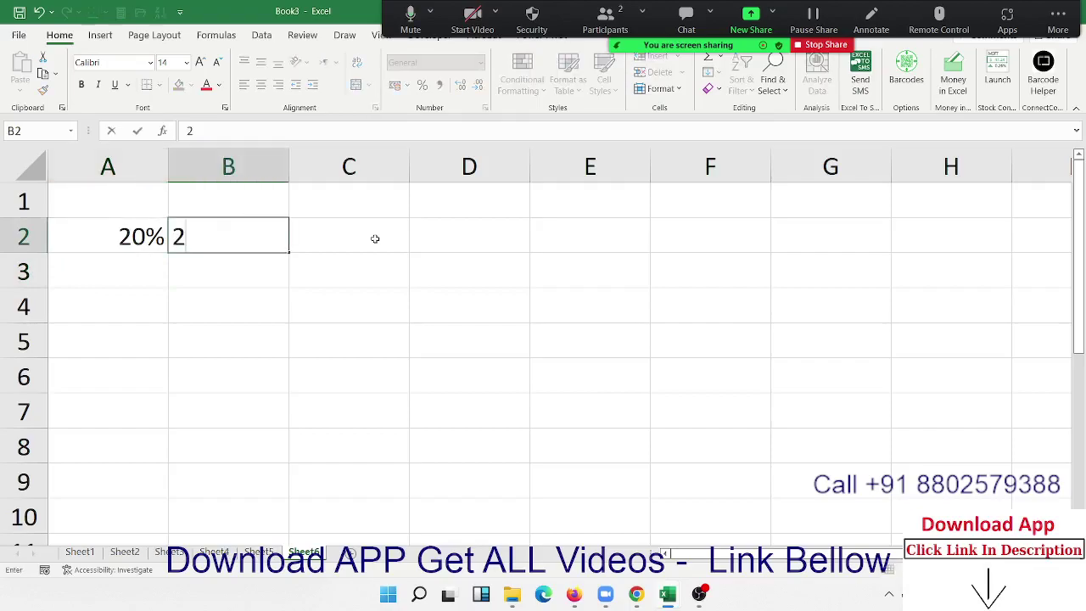
pyautogui.write('0')
pyautogui.press('Return')
pyautogui.press('Down')
pyautogui.press('Down')
pyautogui.press('Up')
pyautogui.press('Up')
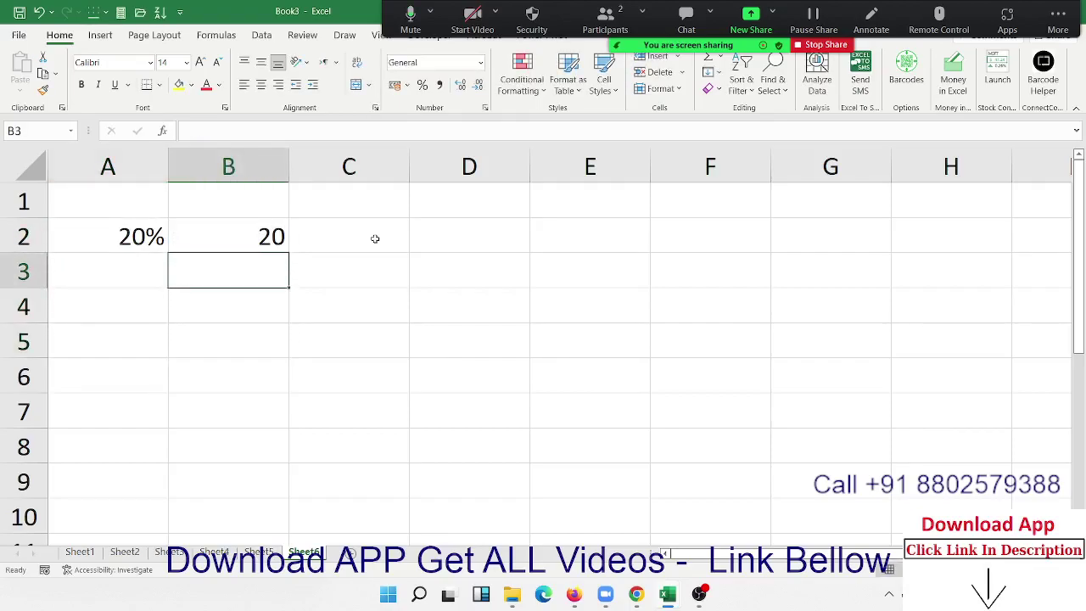
pyautogui.press('Up')
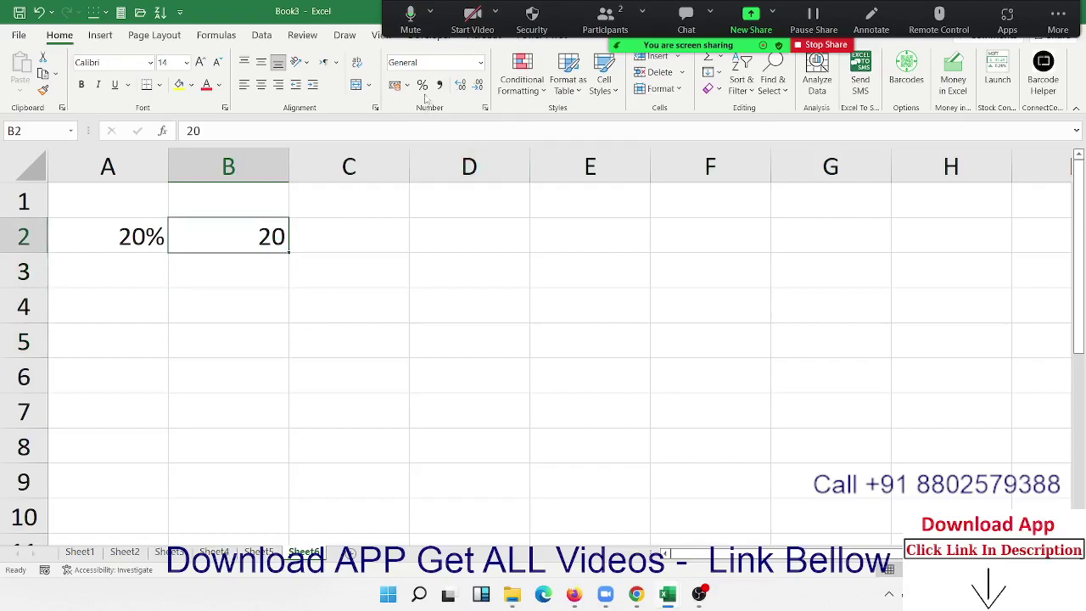
pyautogui.click(421, 85)
pyautogui.press('Down')
pyautogui.write('1')
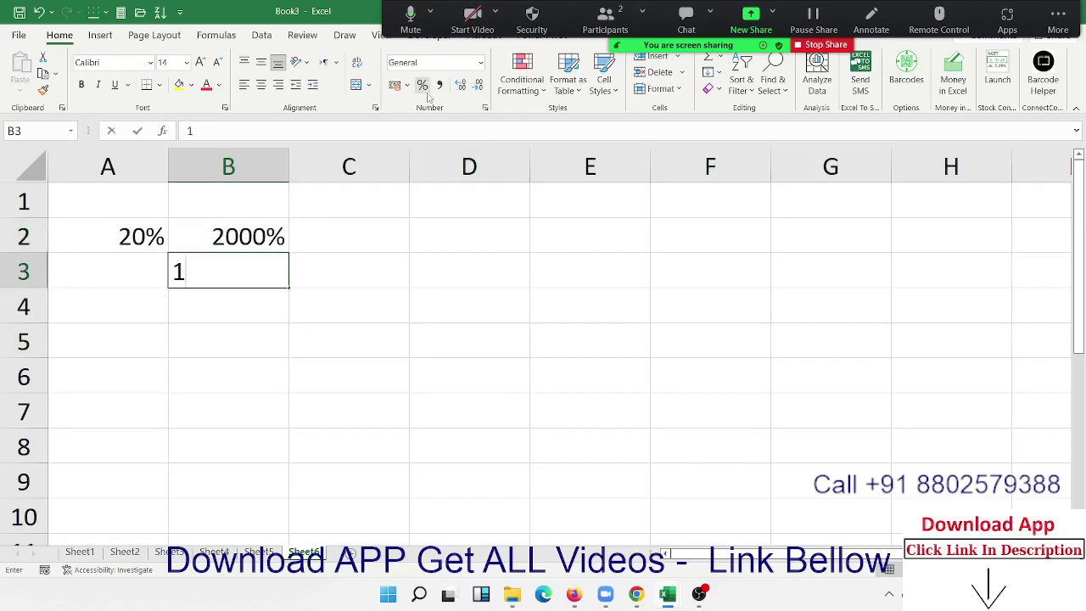
pyautogui.write('=100')
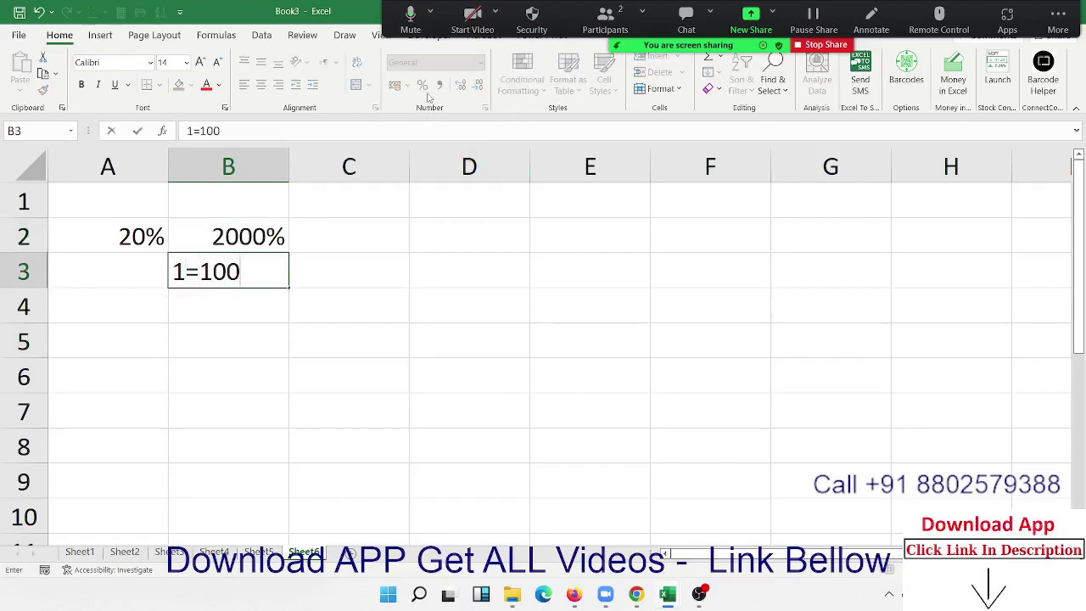
pyautogui.write('%')
pyautogui.press('Return')
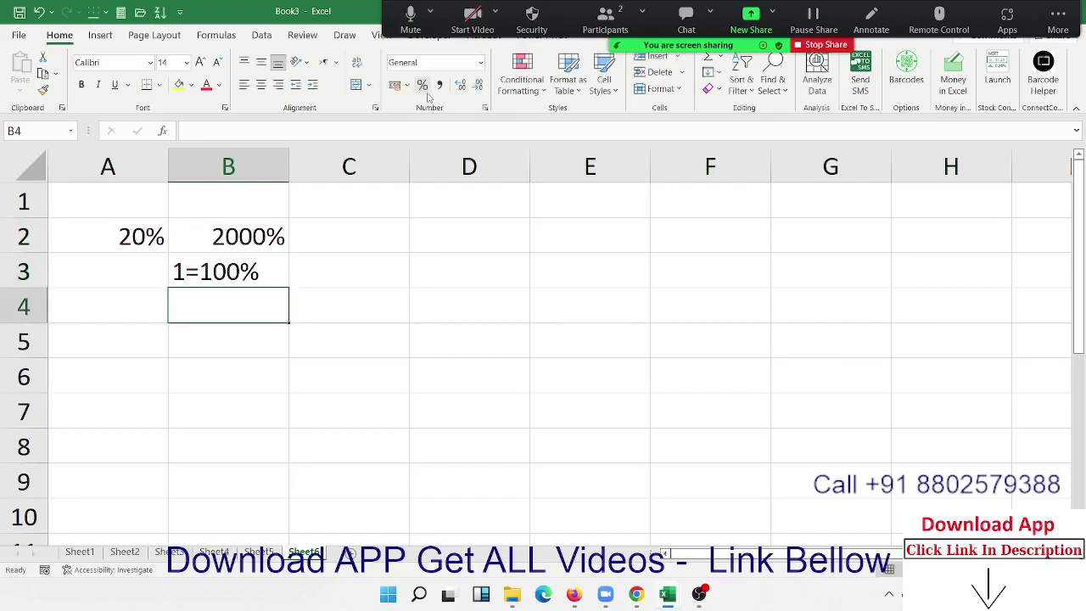
# Enter 0.20 in C2 and apply Percent Style so it shows 20%.
pyautogui.press('Up')
pyautogui.press('Up')
pyautogui.press('Up')
pyautogui.press('Right')
pyautogui.press('Down')
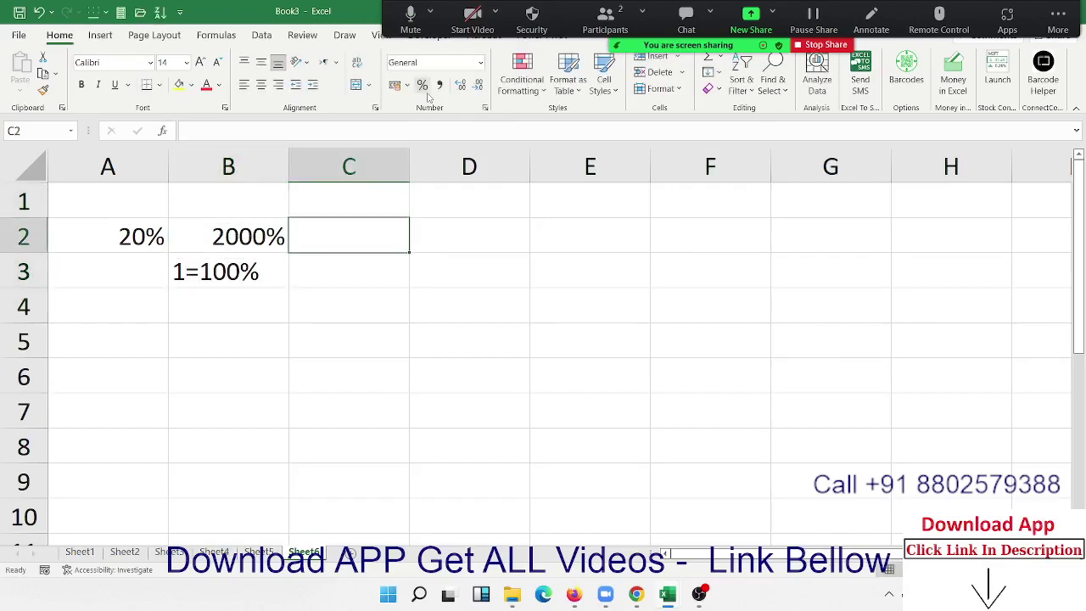
pyautogui.write('0.20')
pyautogui.press('Return')
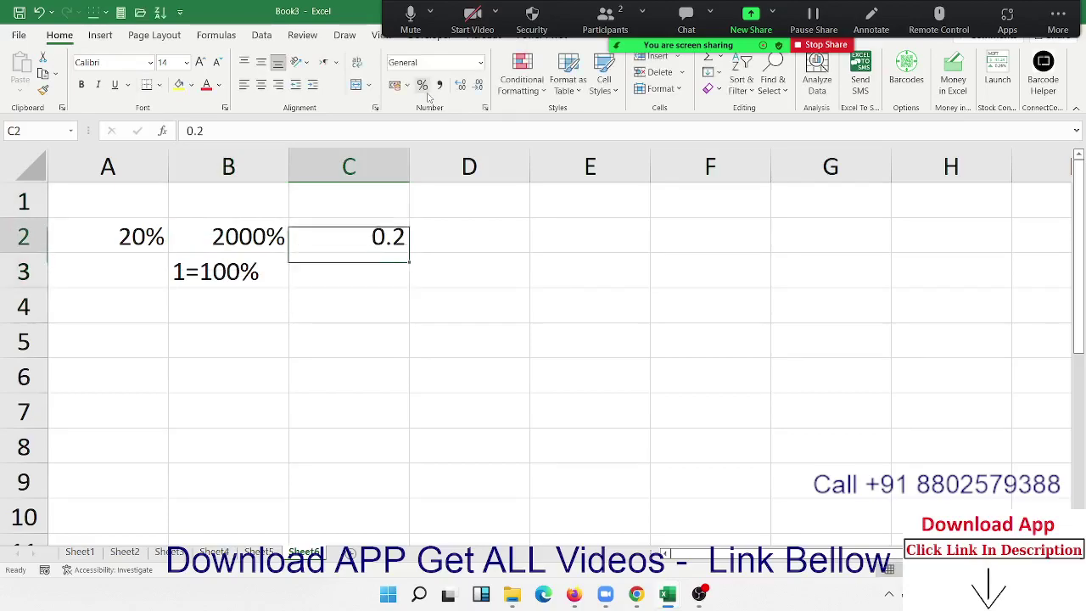
pyautogui.click(427, 93)
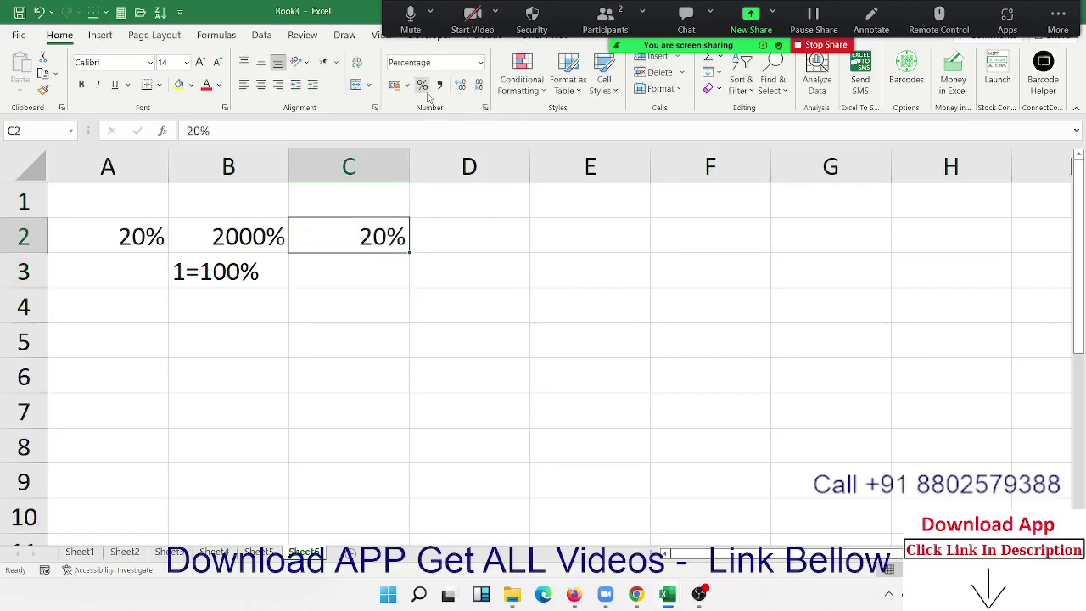
# Label A5 with % and enter =RANDBETWEEN(10,90) in the cell below.
pyautogui.click(82, 349)
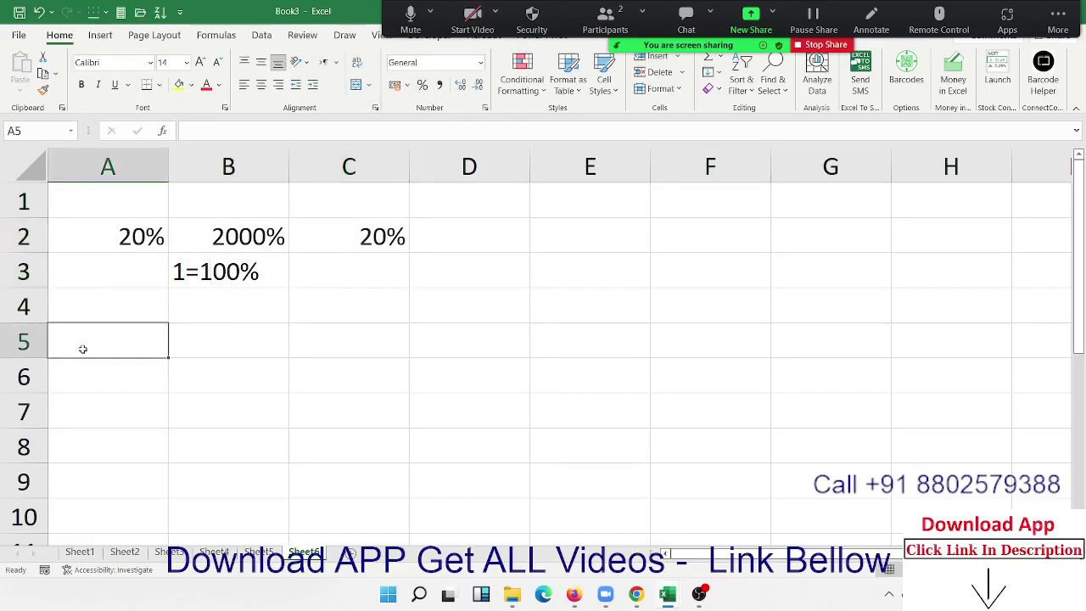
pyautogui.write('%')
pyautogui.press('Return')
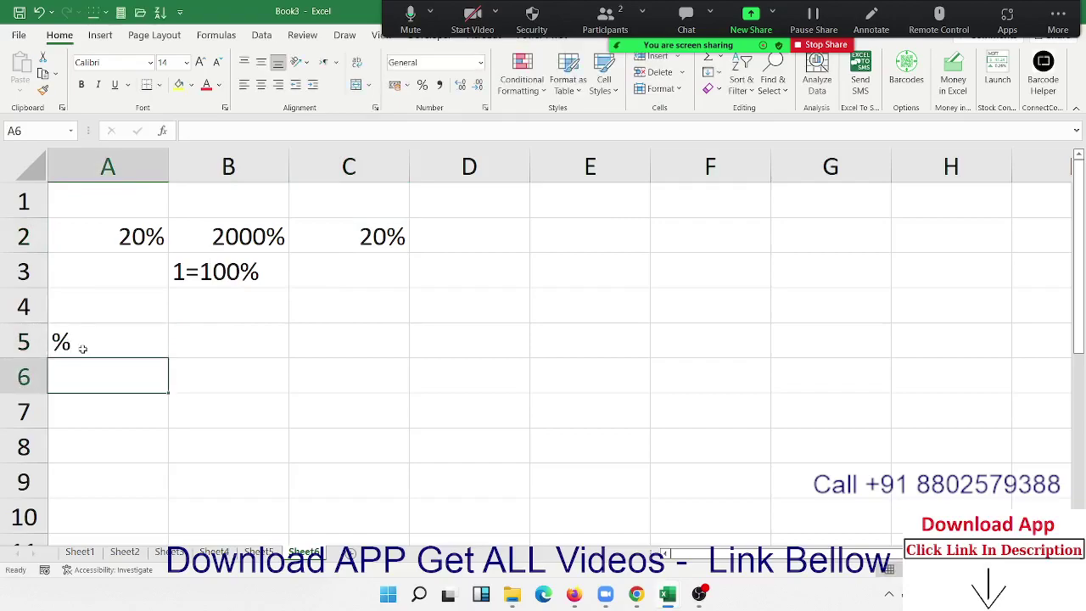
pyautogui.write('=ra')
pyautogui.press('Down')
pyautogui.press('Down')
pyautogui.press('Down')
pyautogui.press('Tab')
pyautogui.write('1')
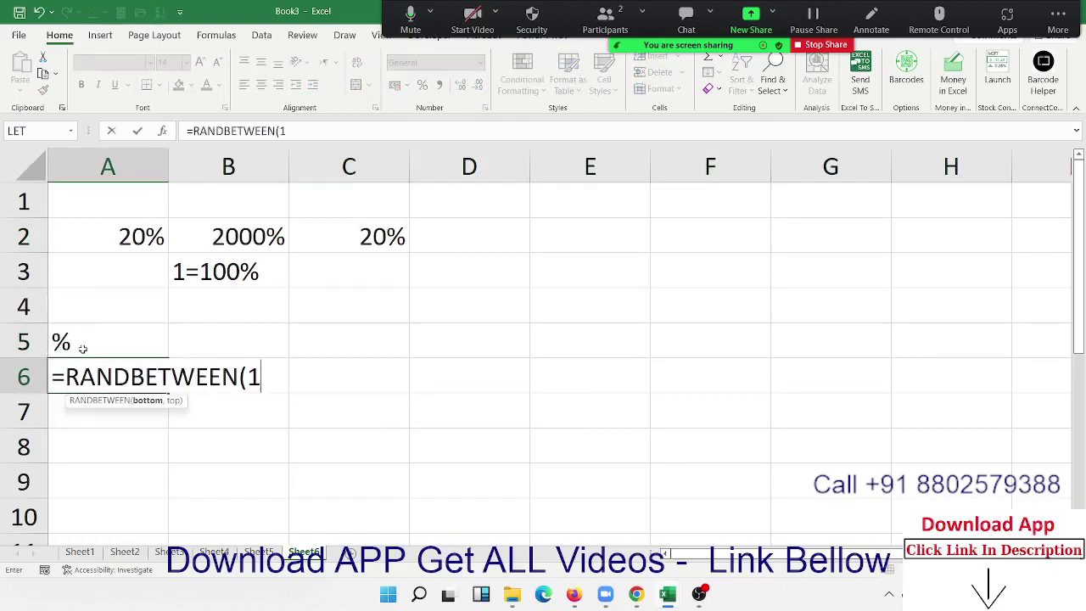
pyautogui.write('0,9')
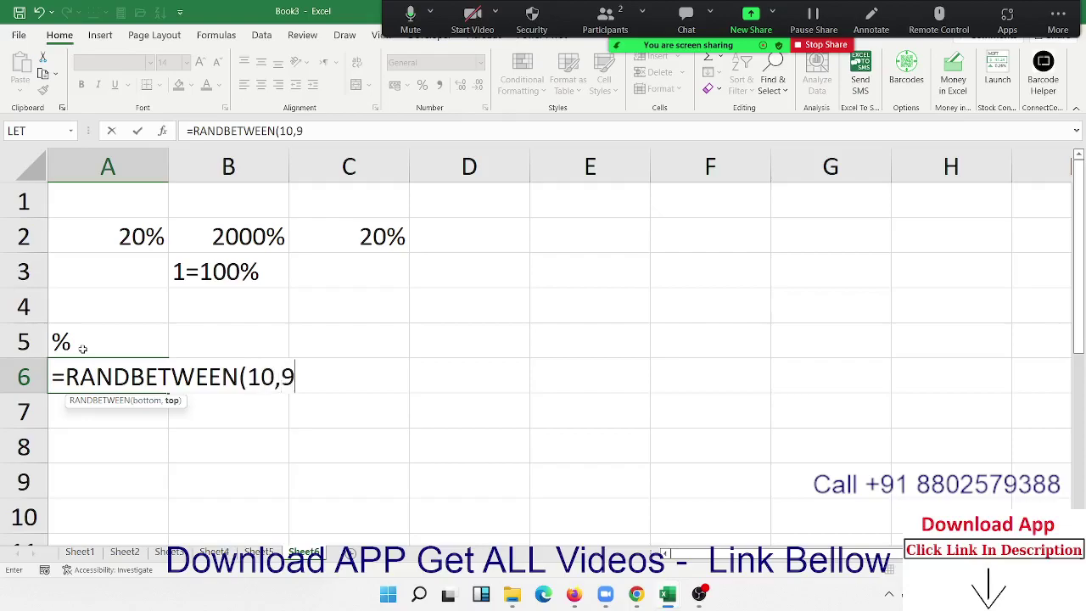
pyautogui.write('0')
pyautogui.press('Return')
# Fill A6:F10 with RANDBETWEEN(10,90) and paste the results back as fixed values.
pyautogui.moveTo(103, 372); pyautogui.dragTo(661, 501)
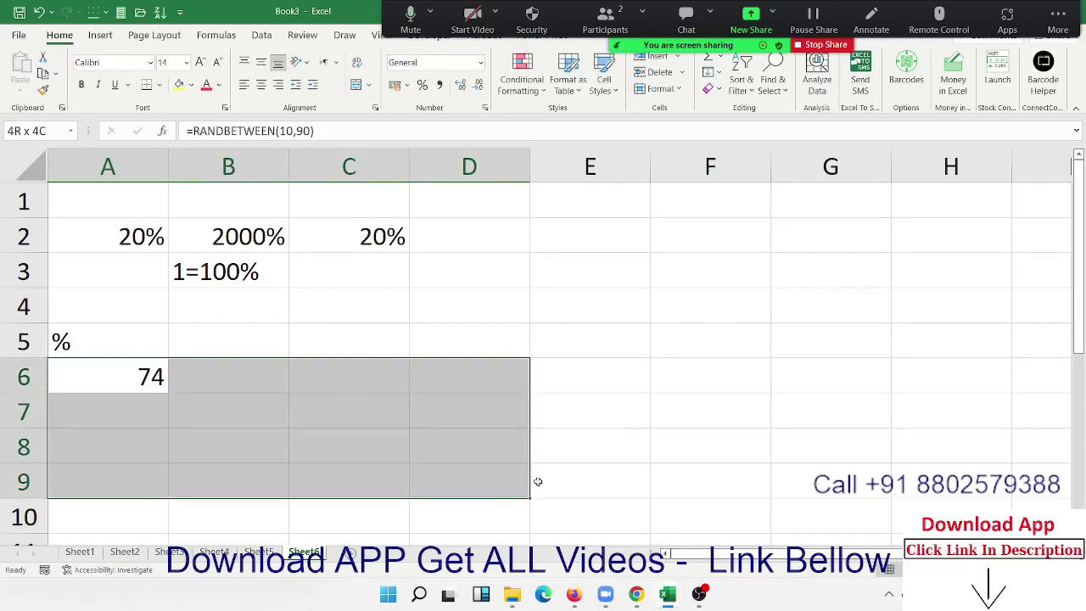
pyautogui.hotkey('ctrl', 'Return')
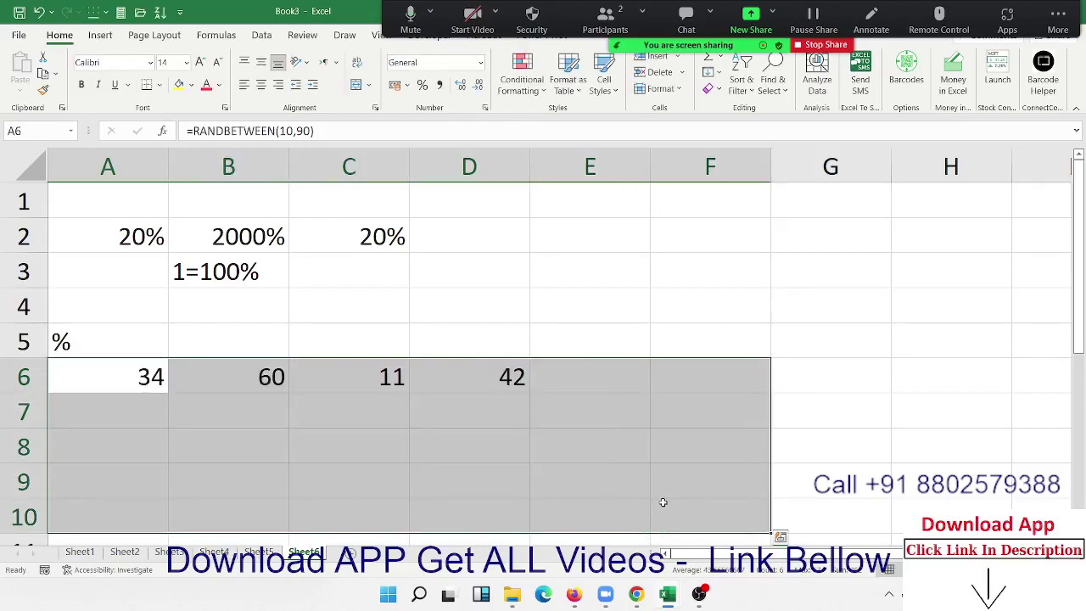
pyautogui.hotkey('ctrl', 'c')
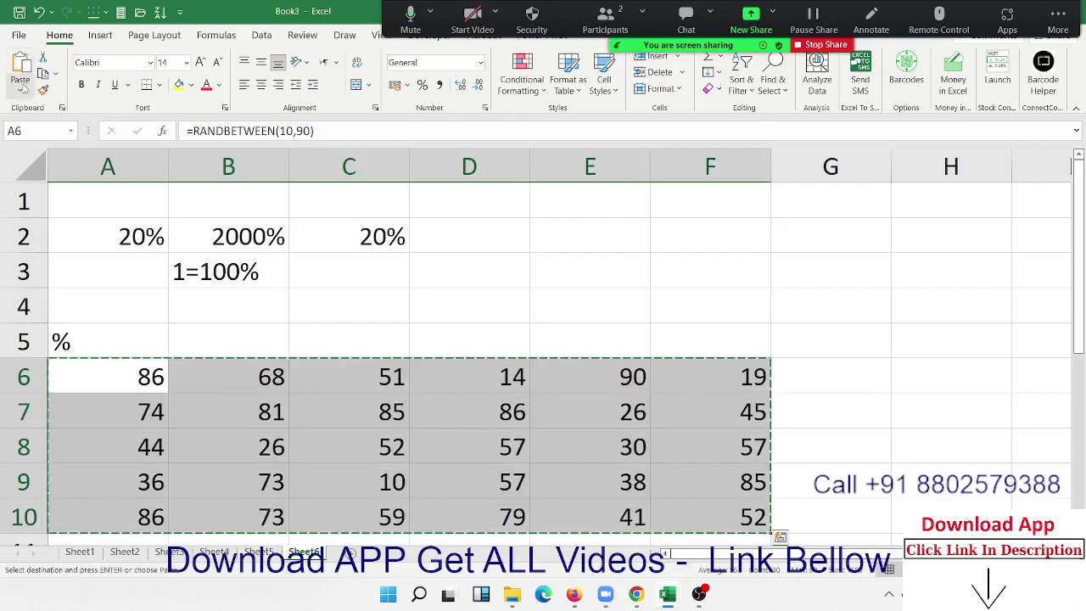
pyautogui.click(20, 85)
pyautogui.click(18, 198)
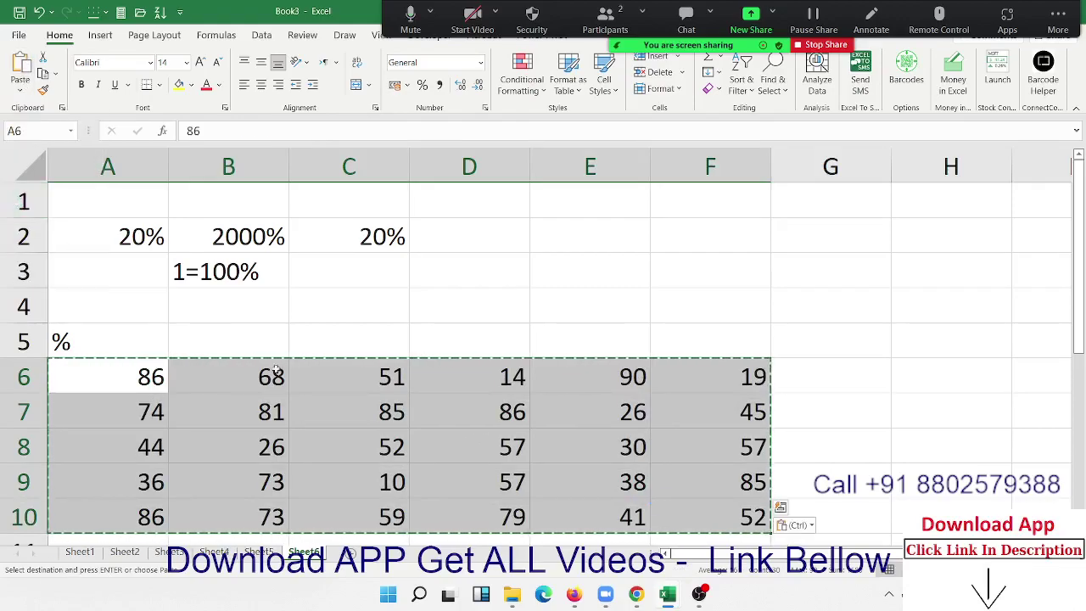
pyautogui.click(287, 393)
pyautogui.moveTo(152, 380); pyautogui.dragTo(705, 501)
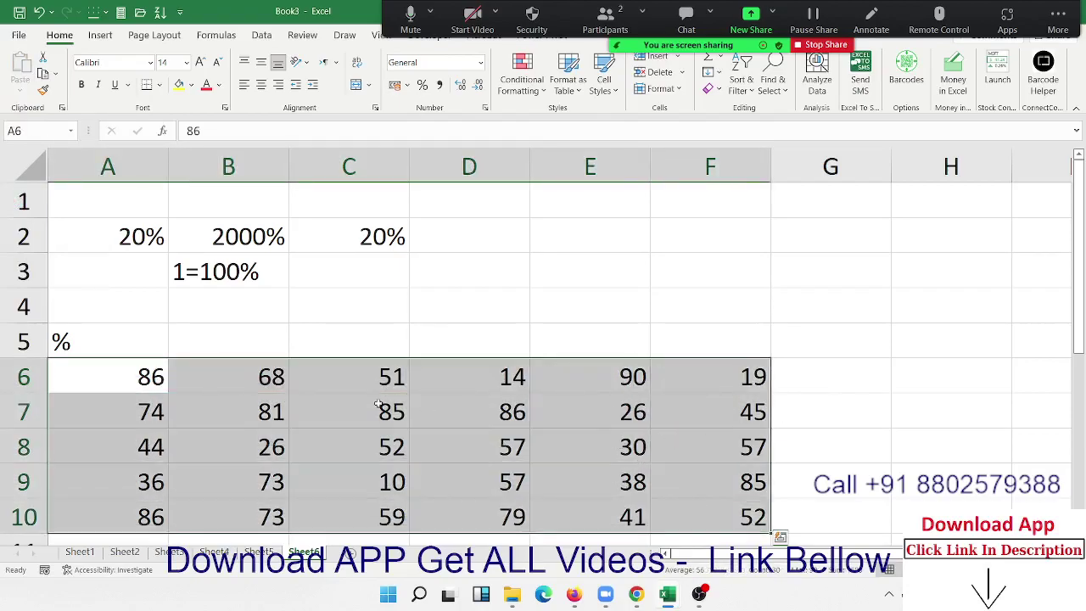
# Try Percent Style on A6's 86 and undo it, then enter 500 in D3 and 86% in E3.
pyautogui.click(153, 387)
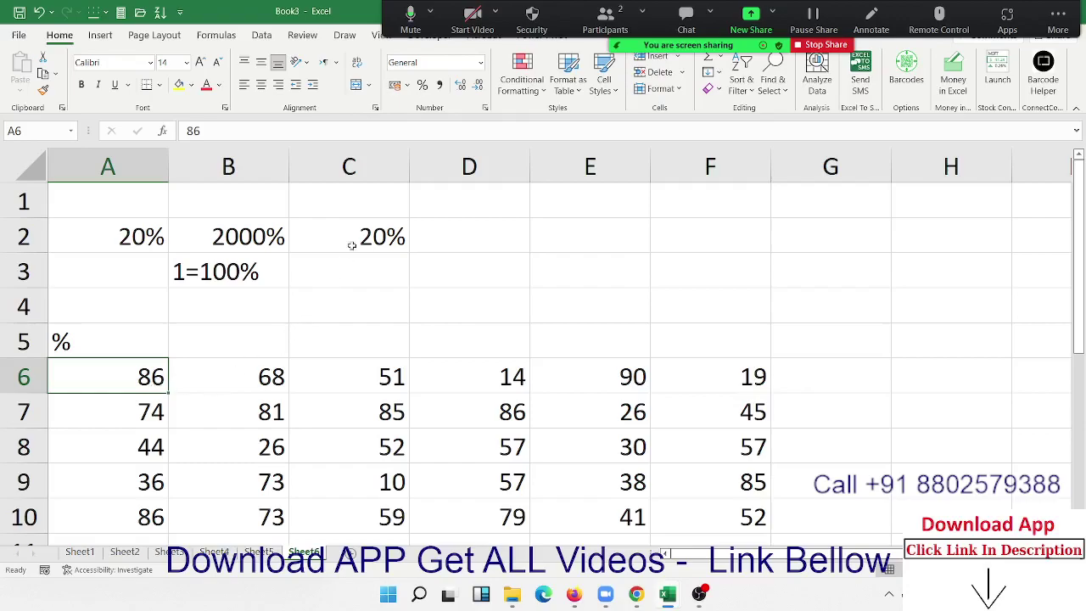
pyautogui.click(421, 87)
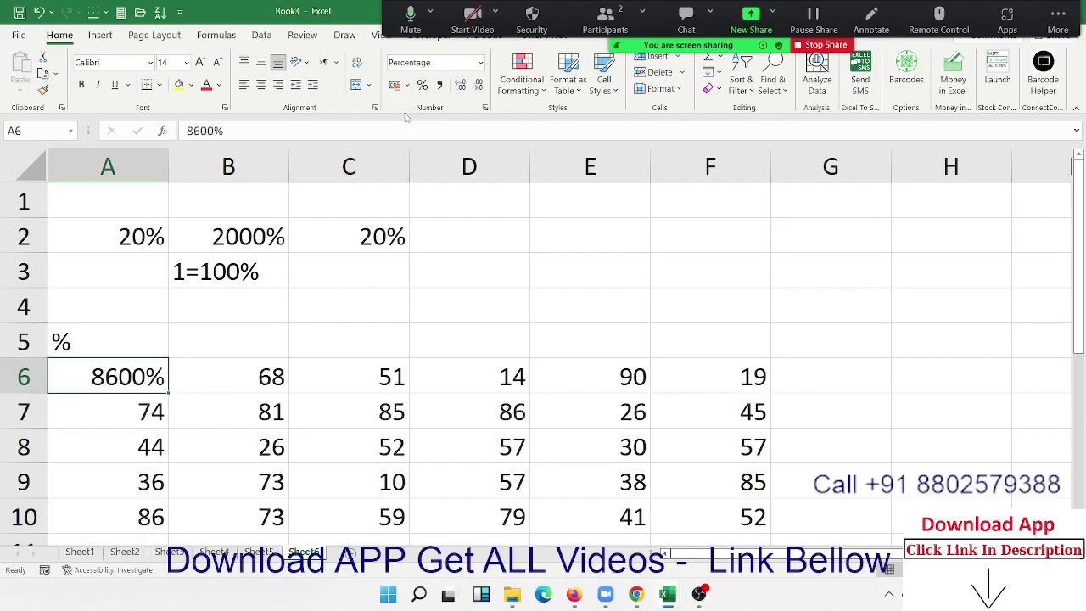
pyautogui.hotkey('ctrl', 'z')
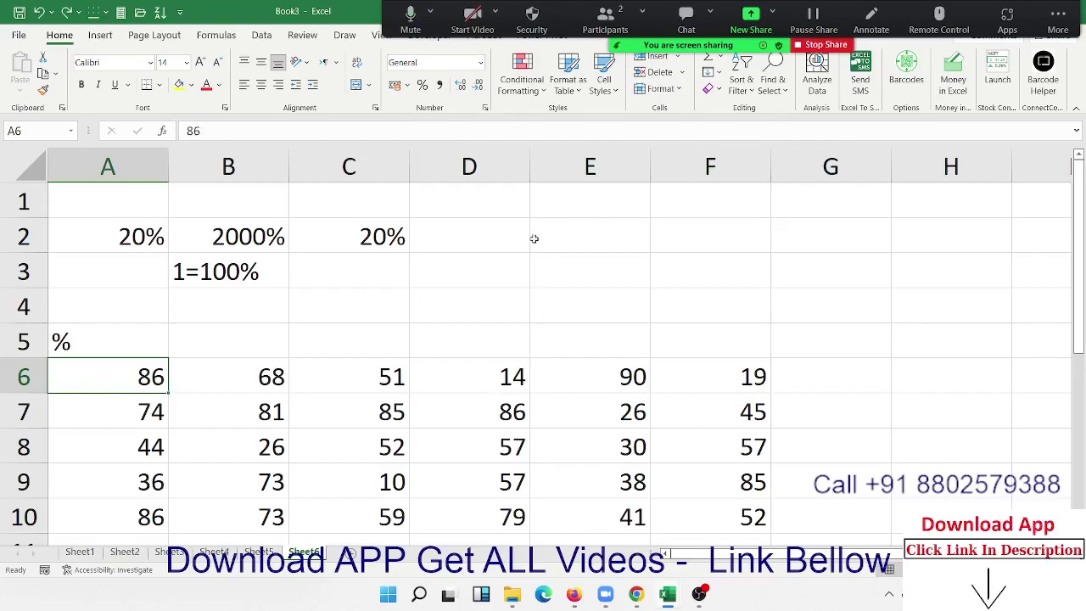
pyautogui.click(500, 274)
pyautogui.write('500')
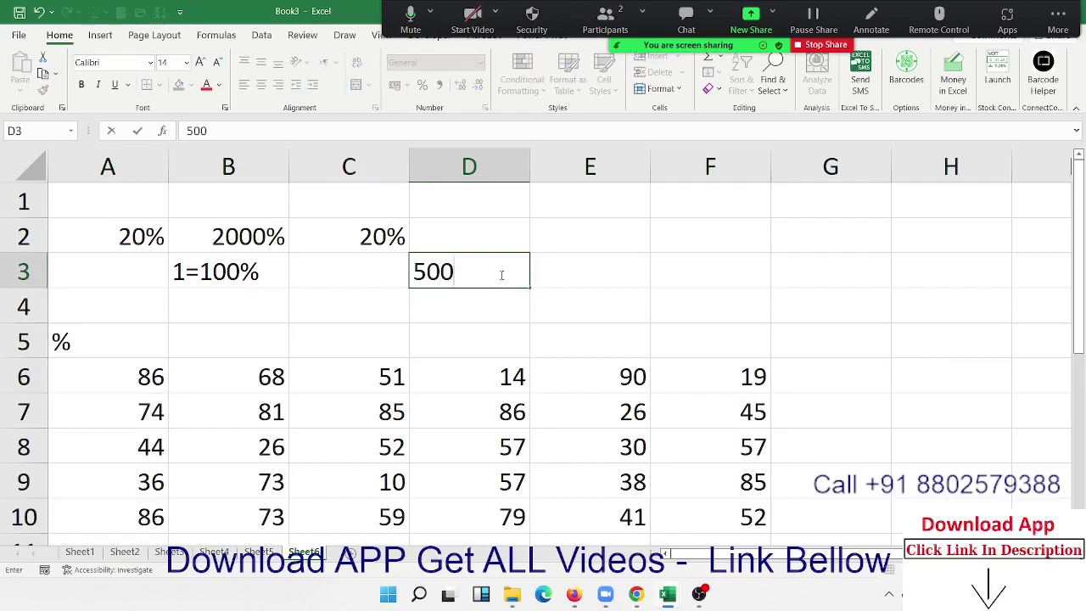
pyautogui.press('Tab')
pyautogui.write('8')
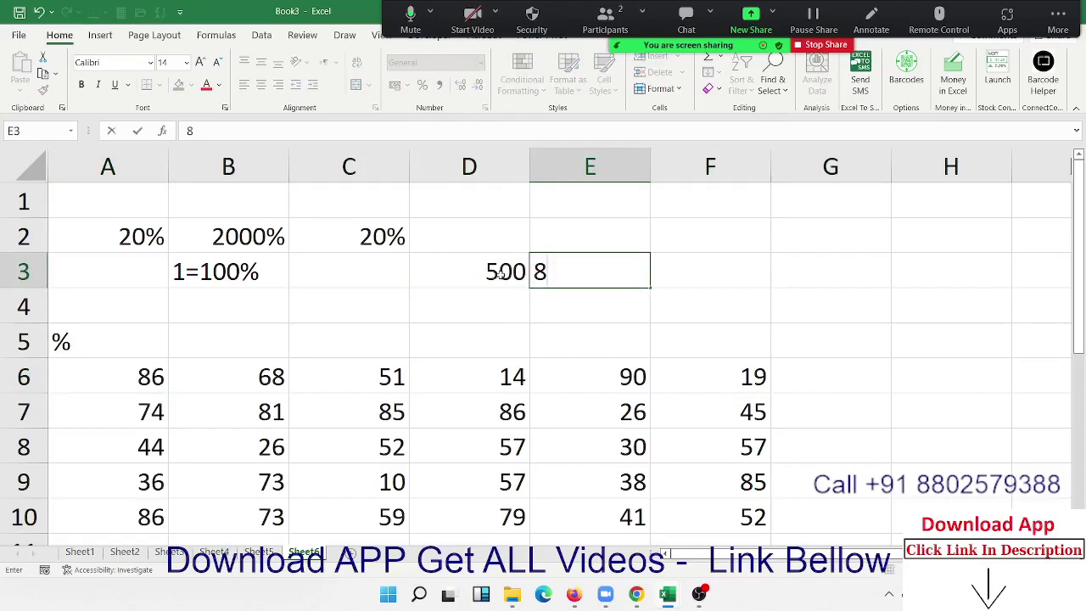
pyautogui.write('6%')
# Confirm 86% in E3 and enter =D3*E3 in F3, giving 430.
pyautogui.press('Return')
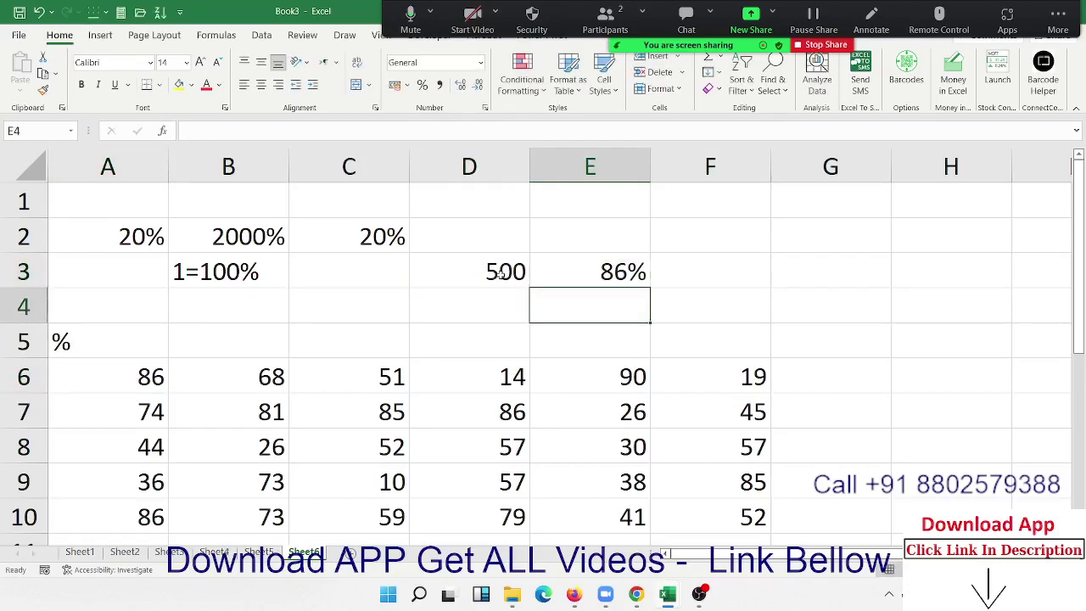
pyautogui.press('Up')
pyautogui.press('Right')
pyautogui.write('=')
pyautogui.press('Up')
pyautogui.press('Left')
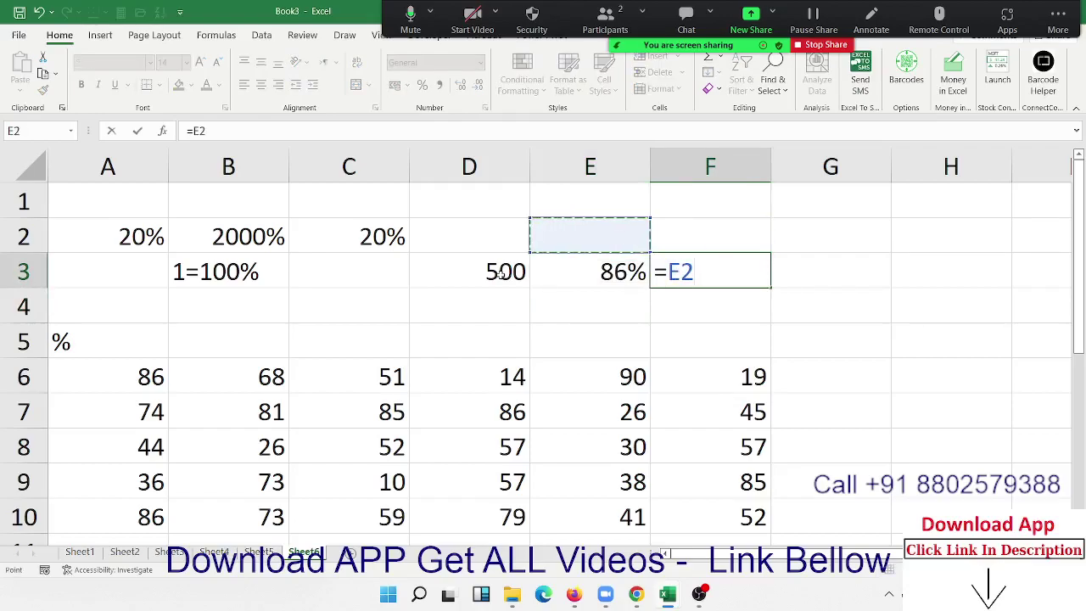
pyautogui.press('Left')
pyautogui.press('Down')
pyautogui.write('*')
pyautogui.press('Left')
pyautogui.press('Return')
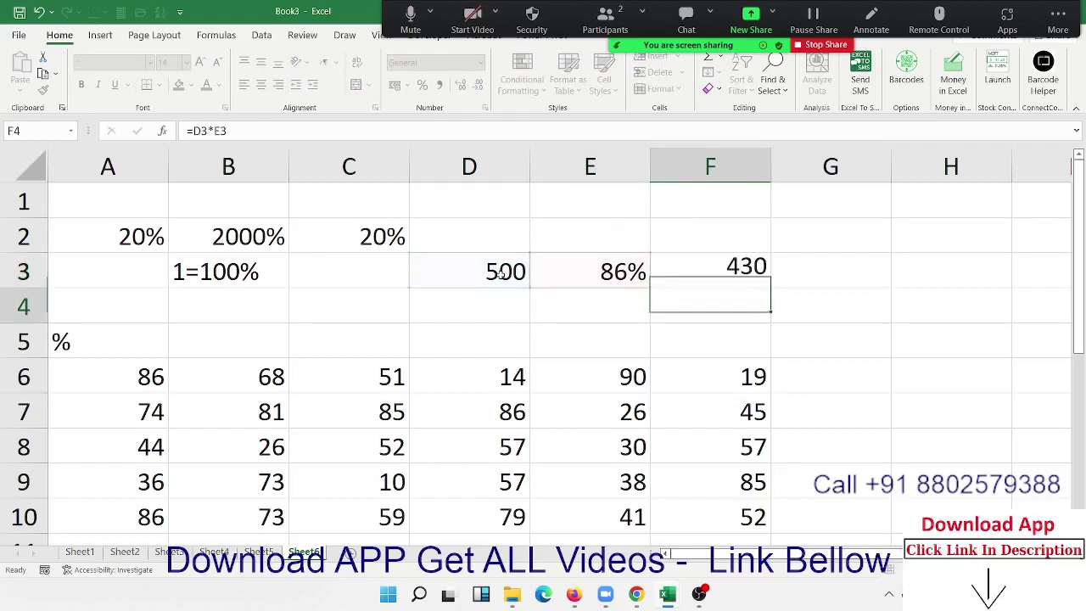
# Enter 86 in E4 and the formula =D3*E4 in F4.
pyautogui.press('Down')
pyautogui.press('Left')
pyautogui.press('Up')
pyautogui.write('86')
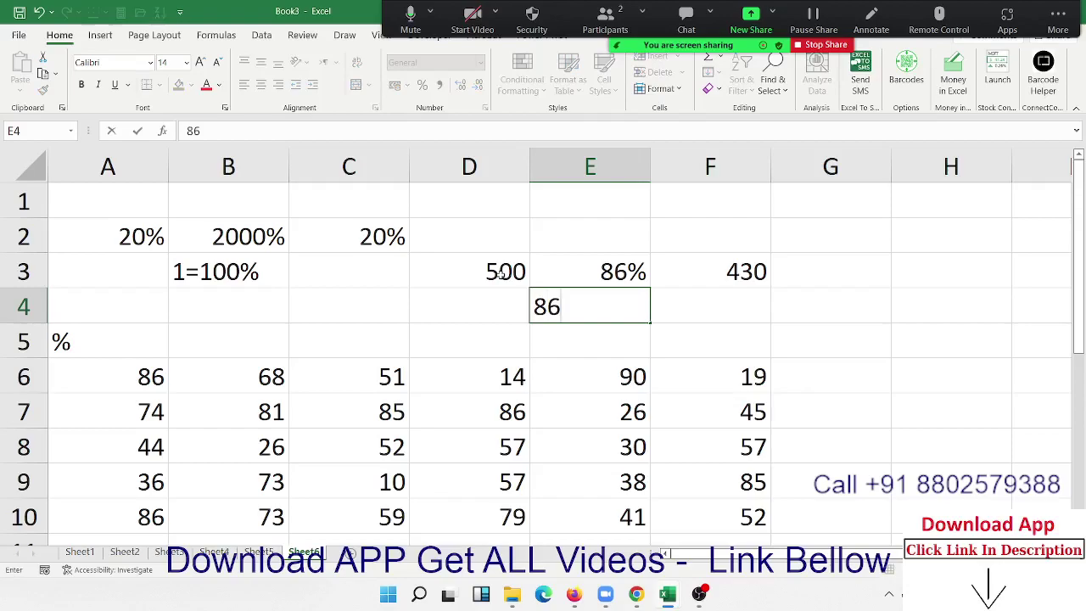
pyautogui.press('Tab')
pyautogui.write('=')
pyautogui.press('Left')
pyautogui.click(500, 273)
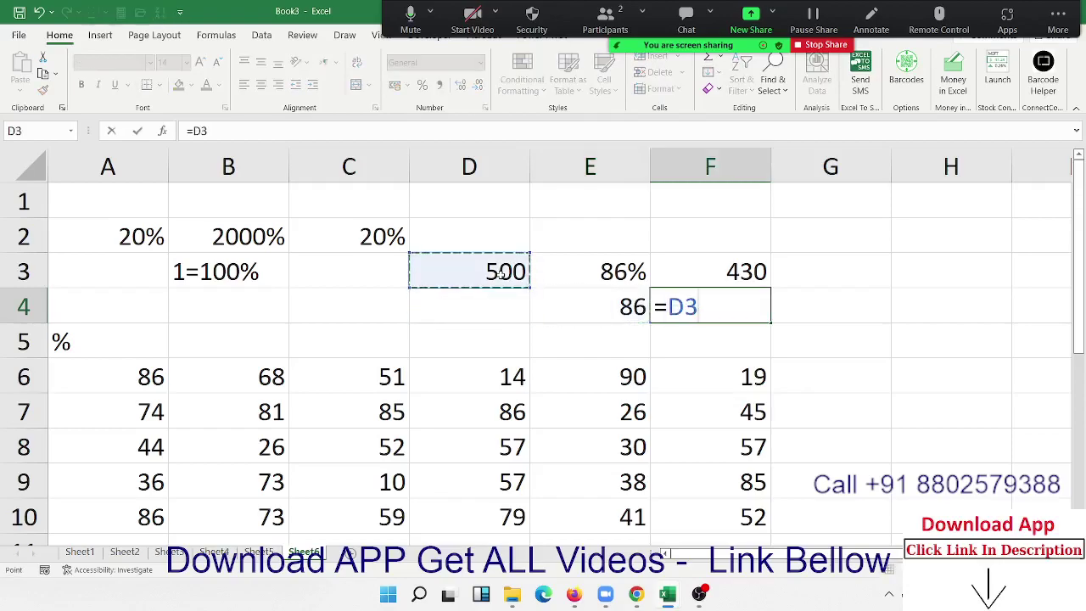
pyautogui.write('*')
pyautogui.press('Left')
pyautogui.press('Return')
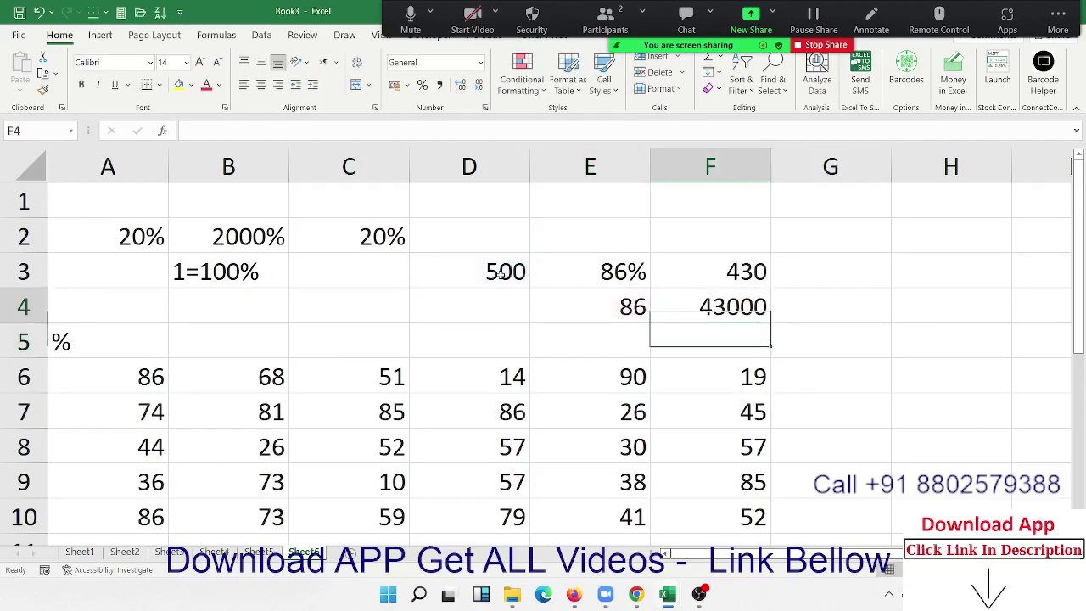
# Append /100 to F4's formula so it returns 430, then review it.
pyautogui.press('Up')
pyautogui.press('F2')
pyautogui.write('=D3*E4/')
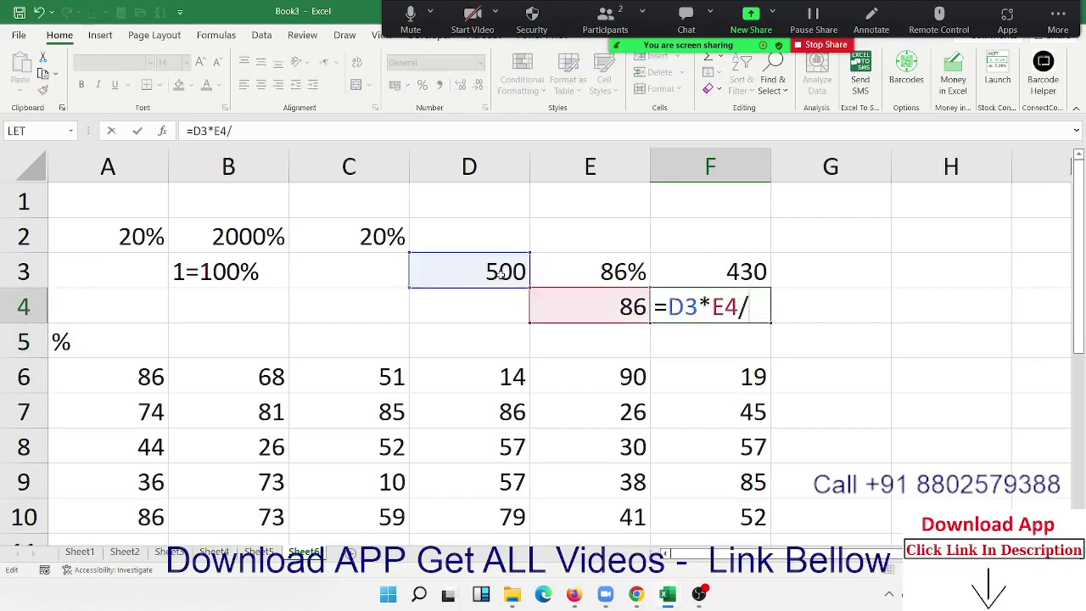
pyautogui.write('100')
pyautogui.press('Return')
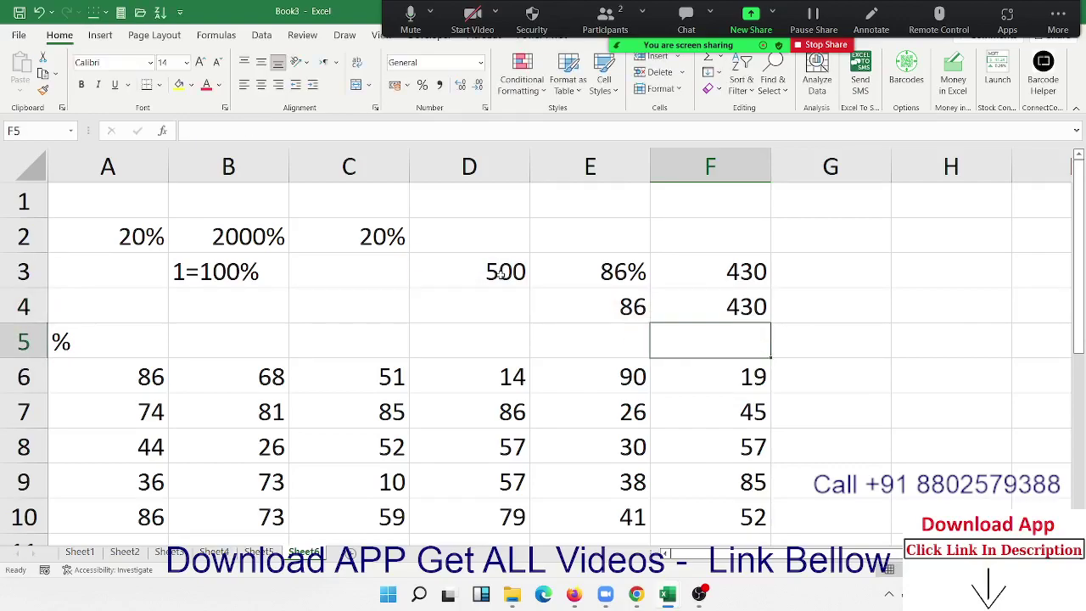
pyautogui.press('Up')
pyautogui.press('F2')
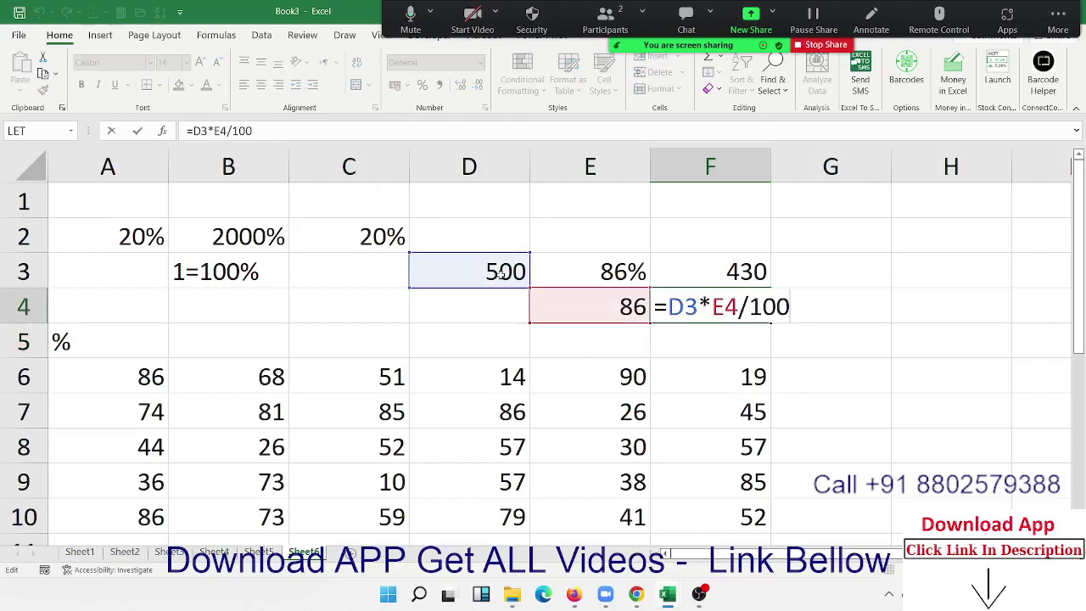
pyautogui.press('Escape')
# Select the number grid A6:F10 with Ctrl+Shift arrow keys.
pyautogui.press('Down')
pyautogui.press('Down')
pyautogui.press('Down')
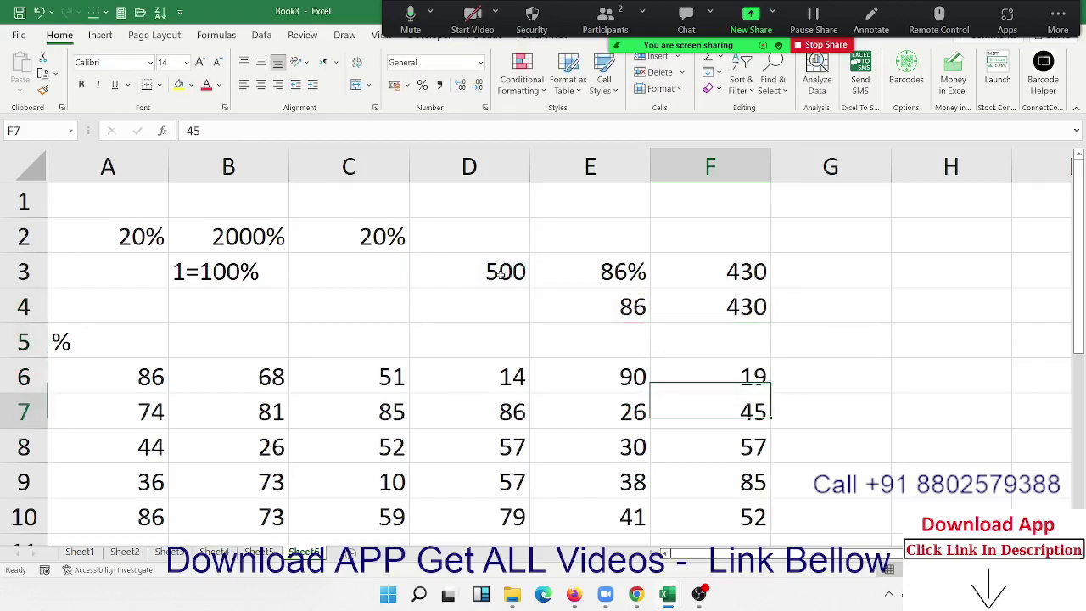
pyautogui.press('Up')
pyautogui.hotkey('ctrl', 'shift', 'Left')
pyautogui.hotkey('ctrl', 'shift', 'Down')
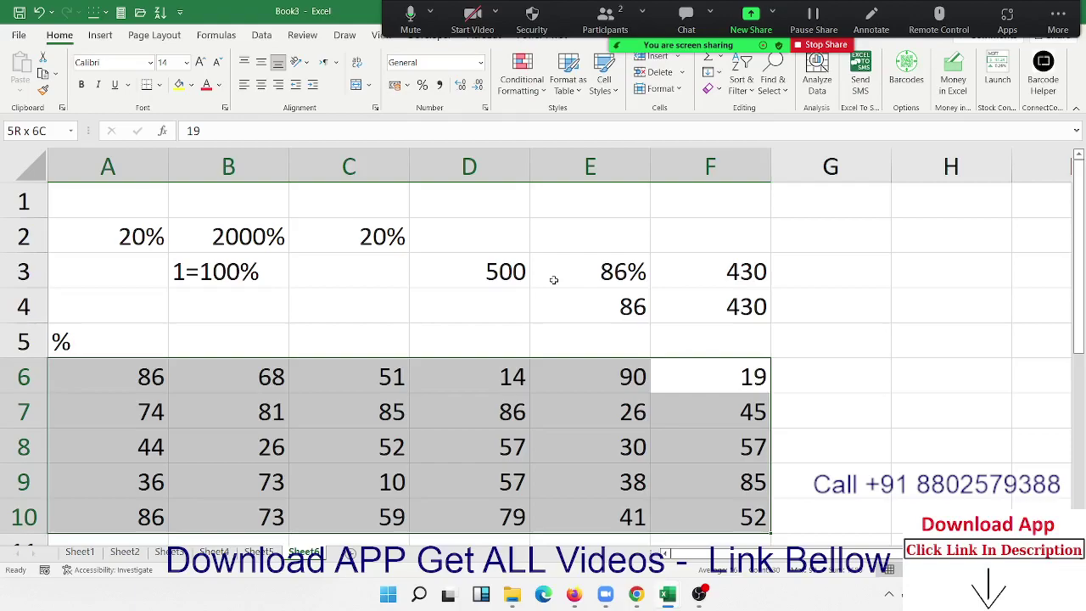
# Turn A6's 86 into 86% by appending a percent sign, then undo it.
pyautogui.press('Down')
pyautogui.press('Up')
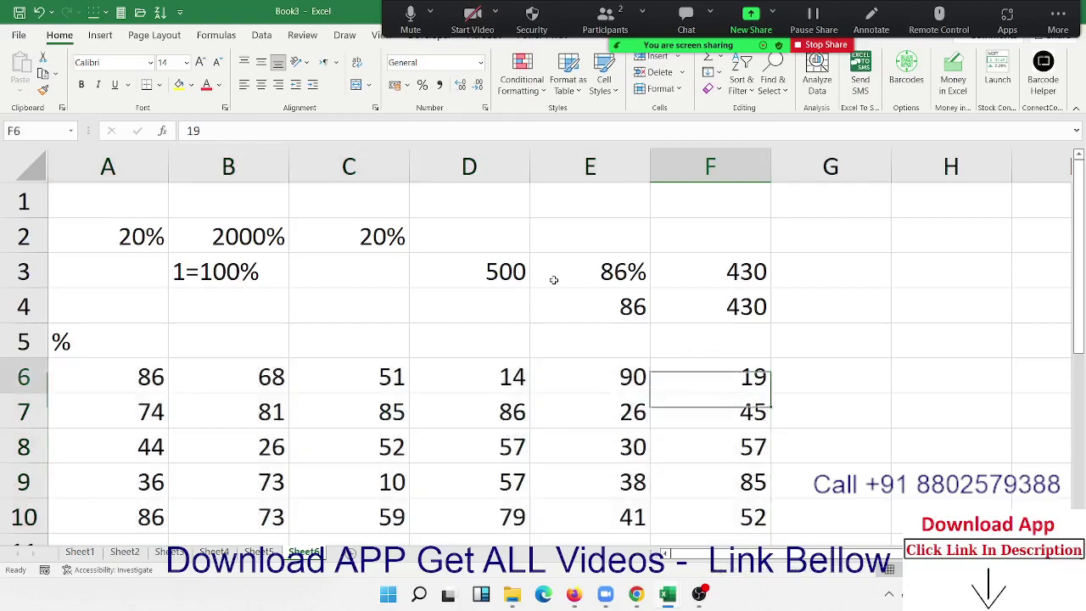
pyautogui.press('Left')
pyautogui.press('Home')
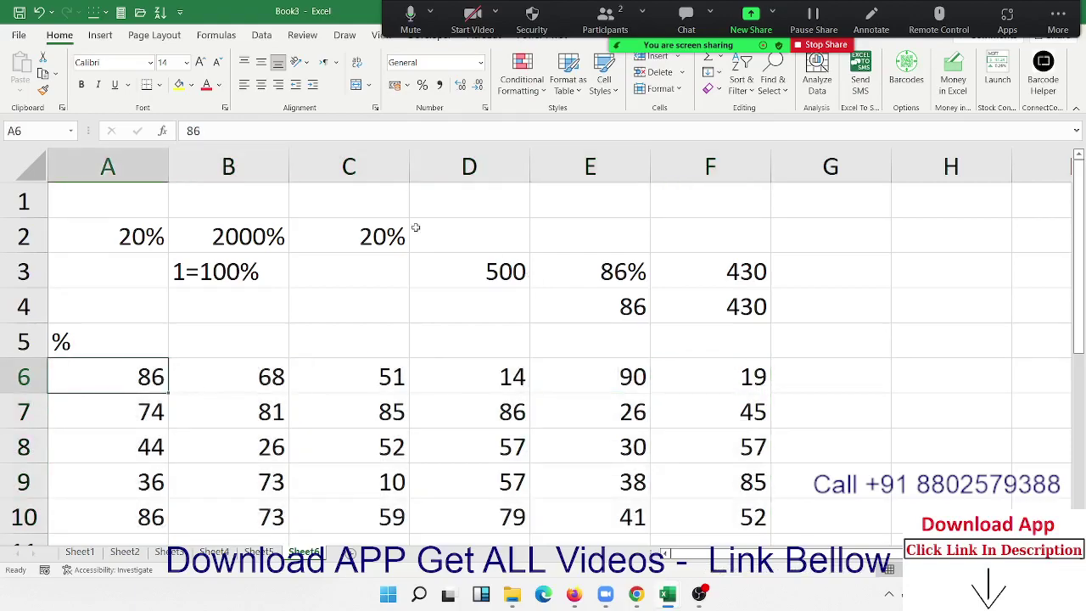
pyautogui.click(238, 129)
pyautogui.write('%')
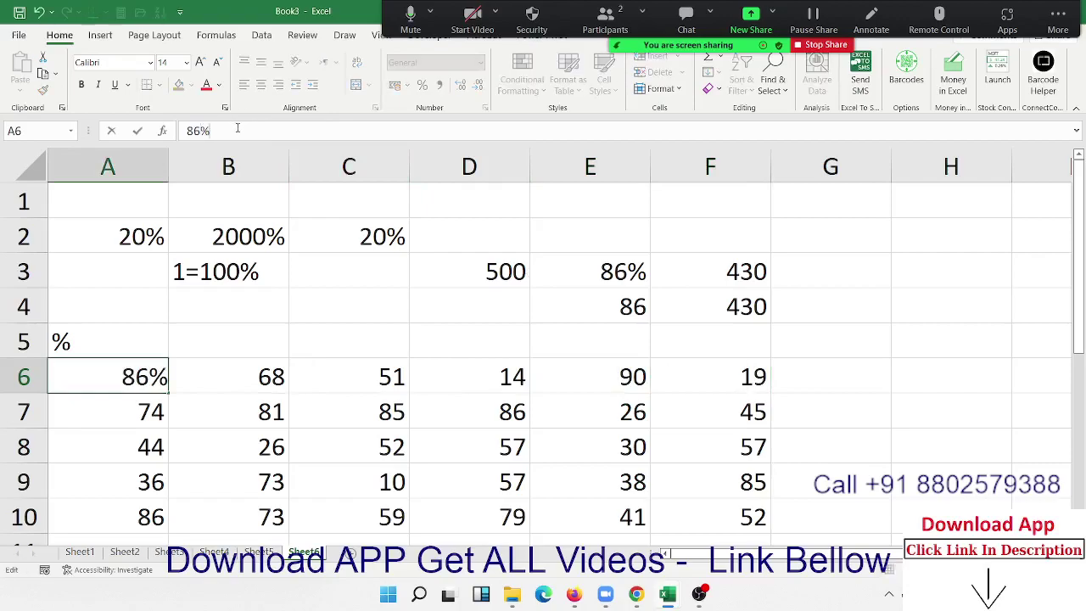
pyautogui.press('Return')
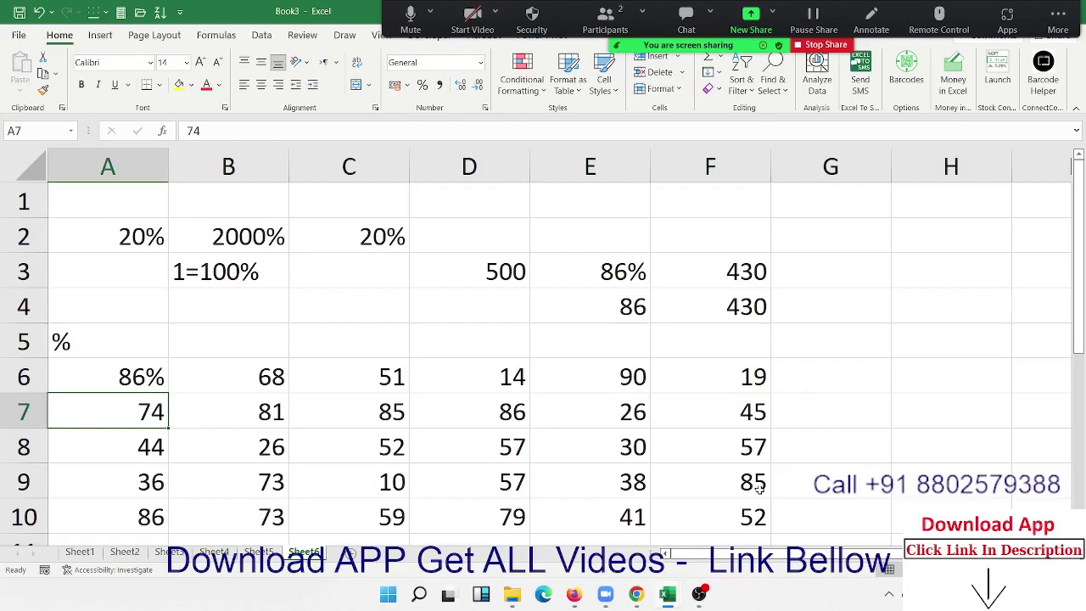
pyautogui.hotkey('ctrl', 'z')
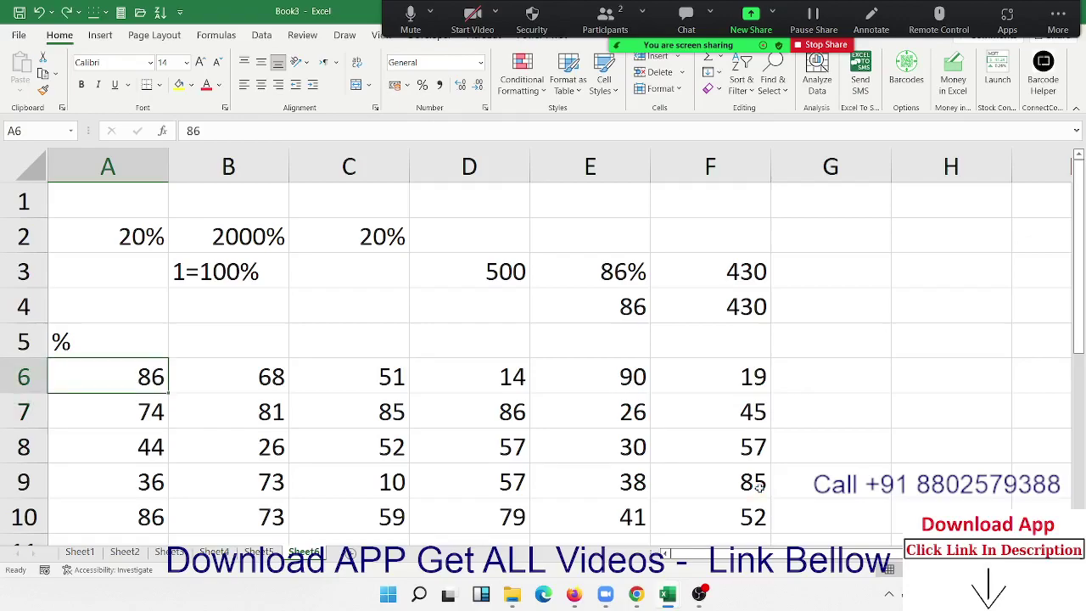
# Enter 0.86 and 0.74 in A6:A7, format as percentages, undo back to 86 and 74, then go to Sheet5.
pyautogui.write('0')
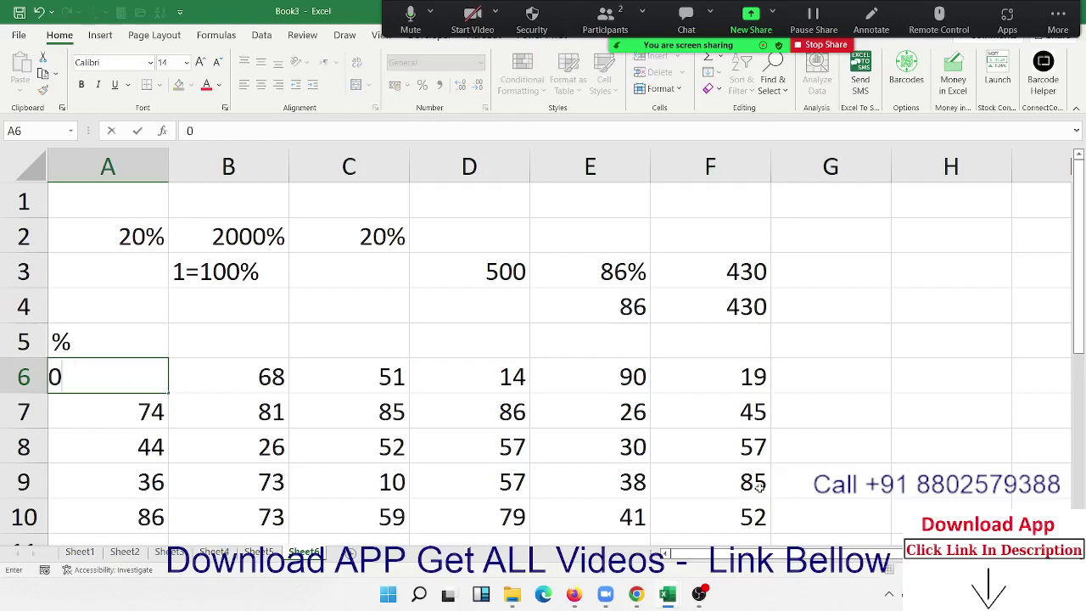
pyautogui.write('.86')
pyautogui.press('Return')
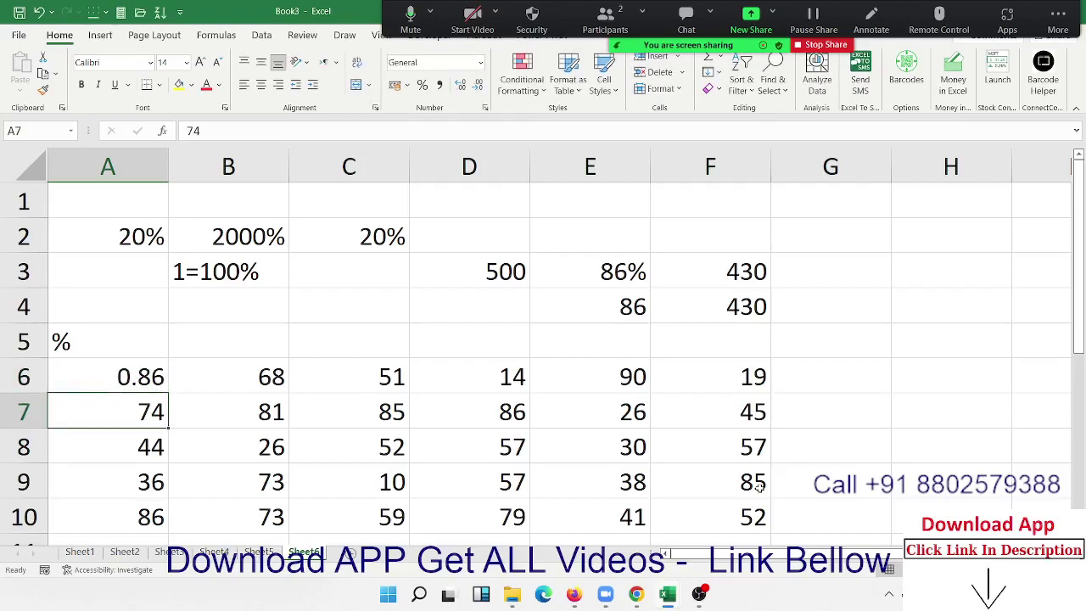
pyautogui.write('0.74')
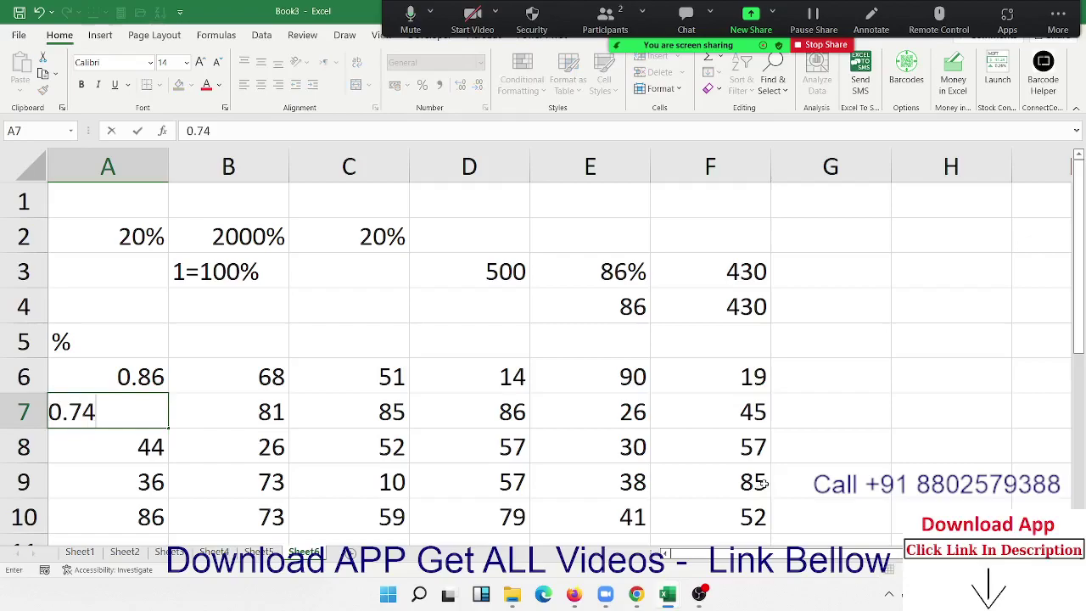
pyautogui.press('Return')
pyautogui.press('Up')
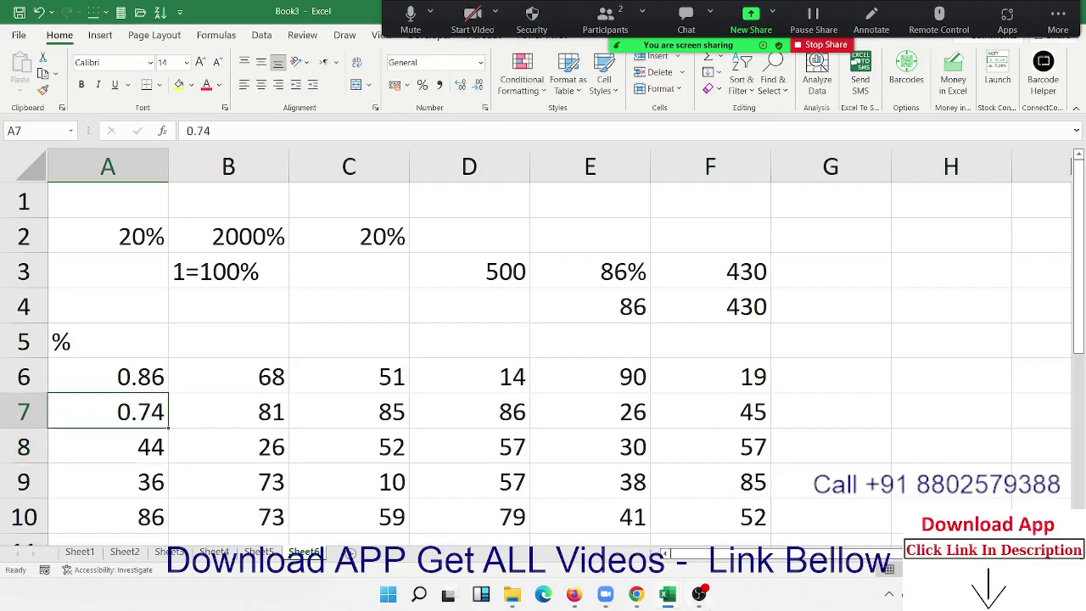
pyautogui.moveTo(121, 379); pyautogui.dragTo(128, 414)
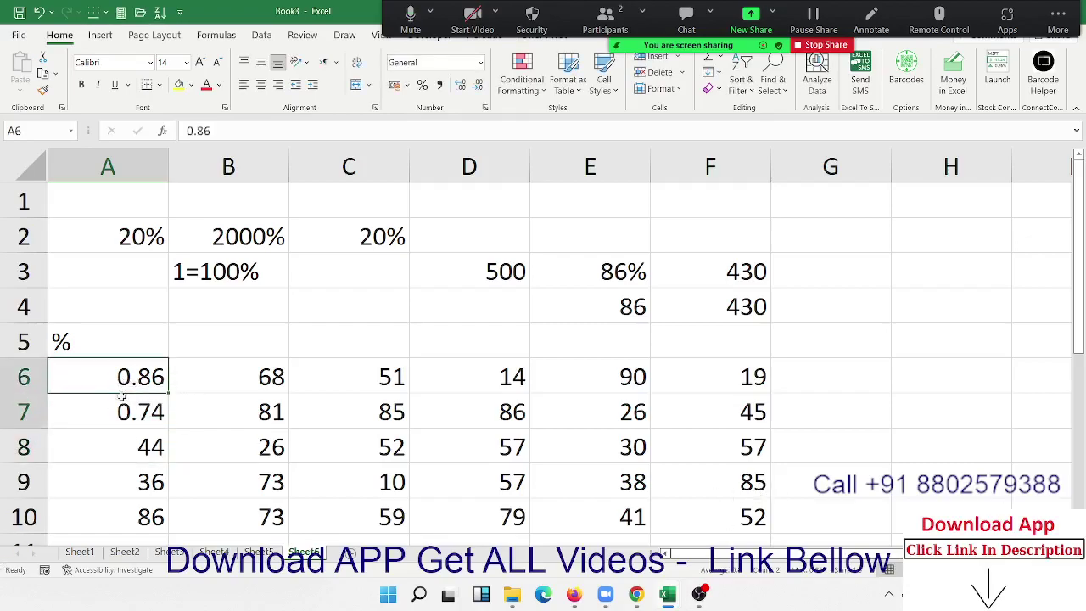
pyautogui.click(421, 85)
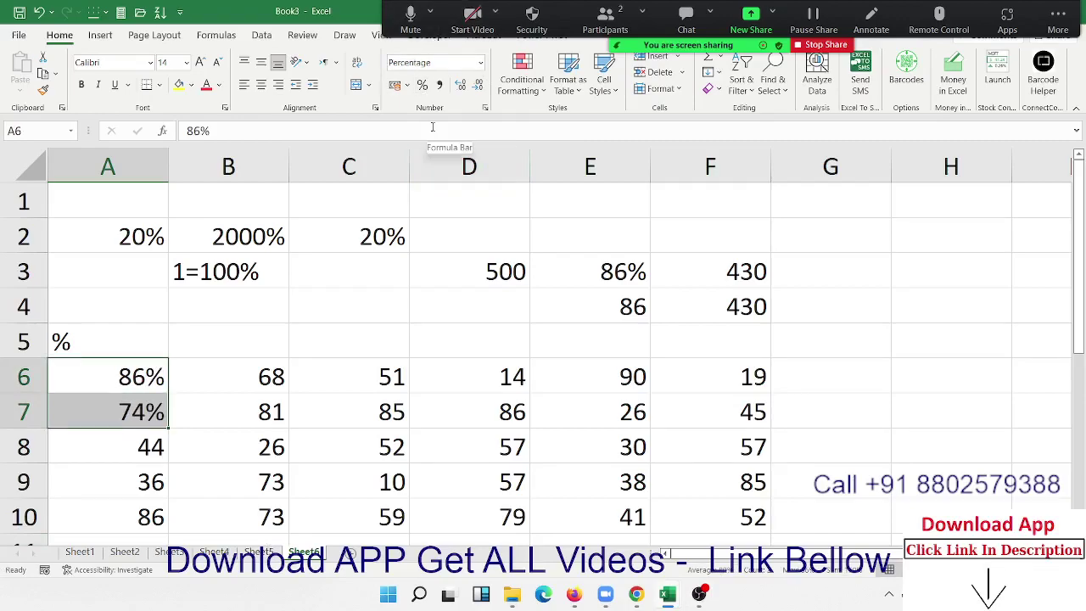
pyautogui.hotkey('ctrl', 'z')
pyautogui.hotkey('ctrl', 'z')
pyautogui.hotkey('ctrl', 'z')
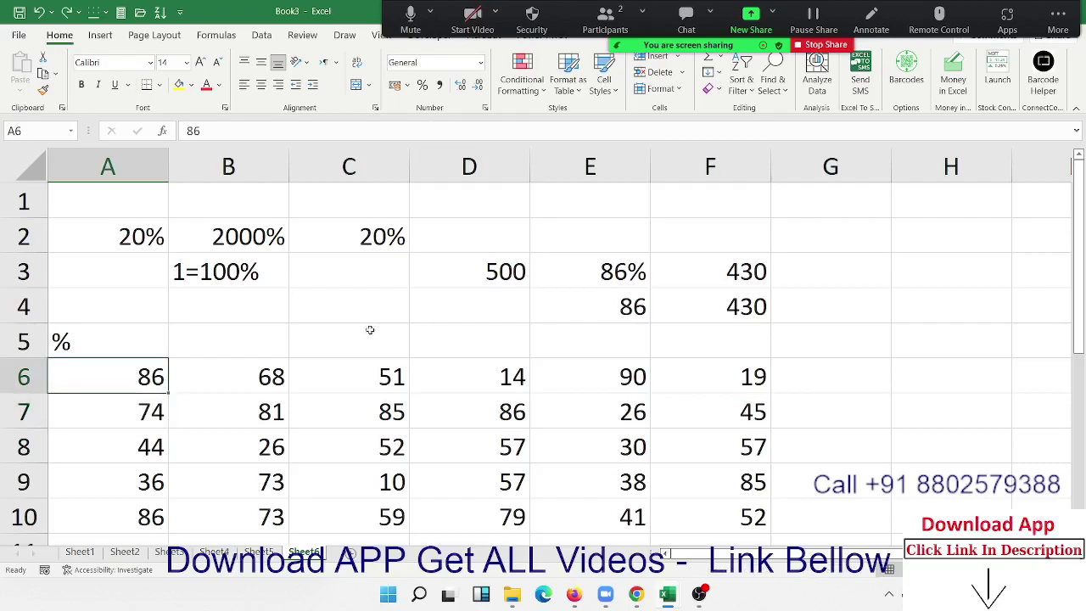
pyautogui.click(259, 551)
pyautogui.moveTo(575, 291)
pyautogui.mouseDown()
pyautogui.moveTo(338, 163)
pyautogui.moveTo(262, 162)
pyautogui.mouseUp()
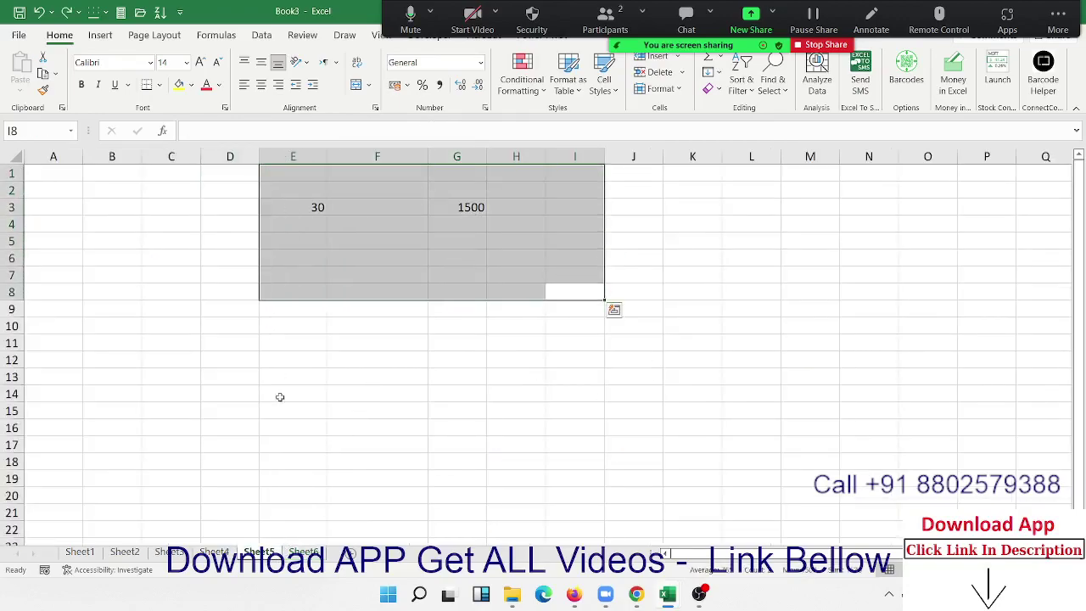
# On Sheet6, enter 100 in H4 and copy it.
pyautogui.click(303, 551)
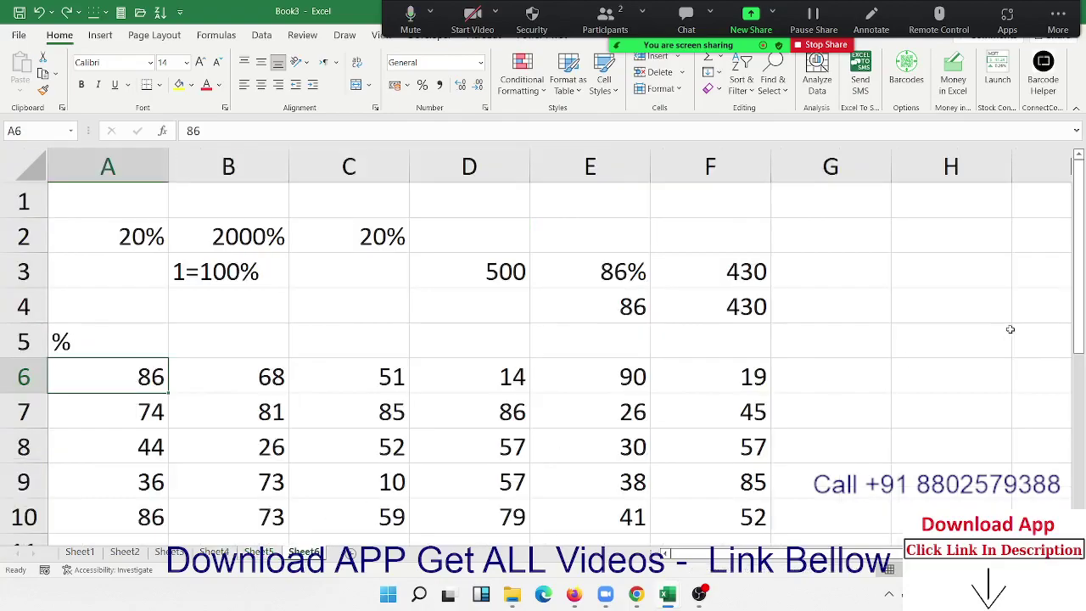
pyautogui.click(920, 309)
pyautogui.write('100')
pyautogui.press('Return')
pyautogui.click(920, 309)
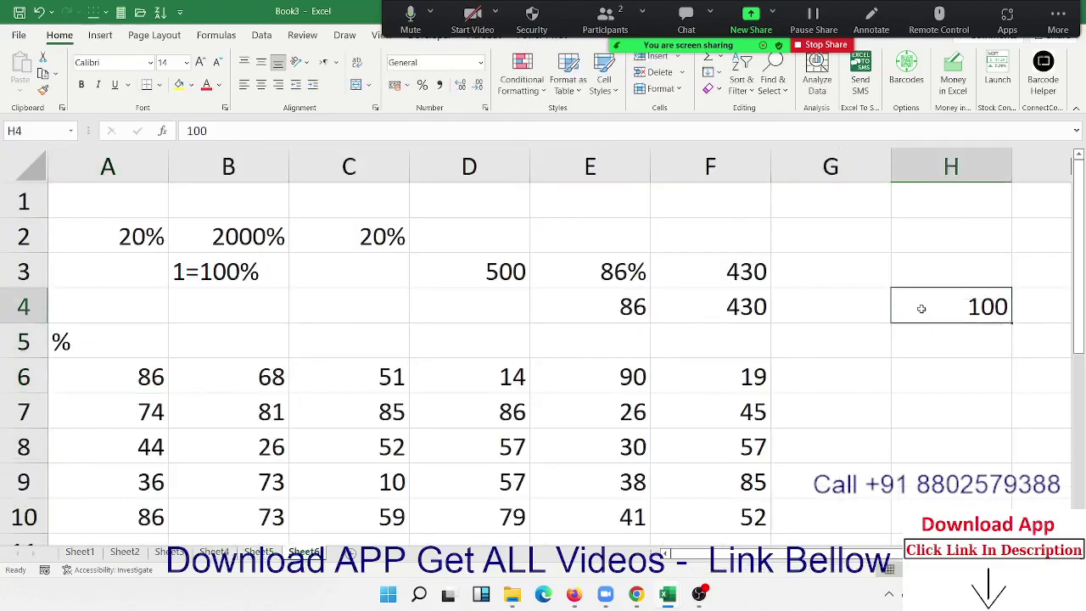
pyautogui.hotkey('ctrl', 'c')
# Paste Special Divide the 100 onto A6:F10 and format the results as percentages.
pyautogui.moveTo(158, 377)
pyautogui.mouseDown()
pyautogui.moveTo(624, 454)
pyautogui.moveTo(687, 509)
pyautogui.mouseUp()
pyautogui.rightClick(688, 509)
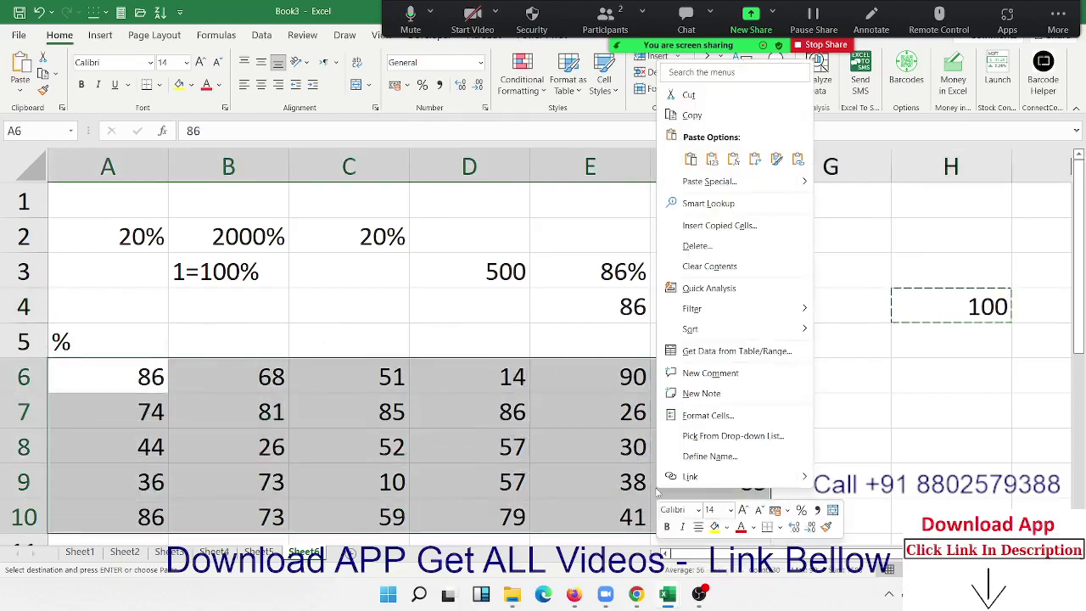
pyautogui.click(704, 185)
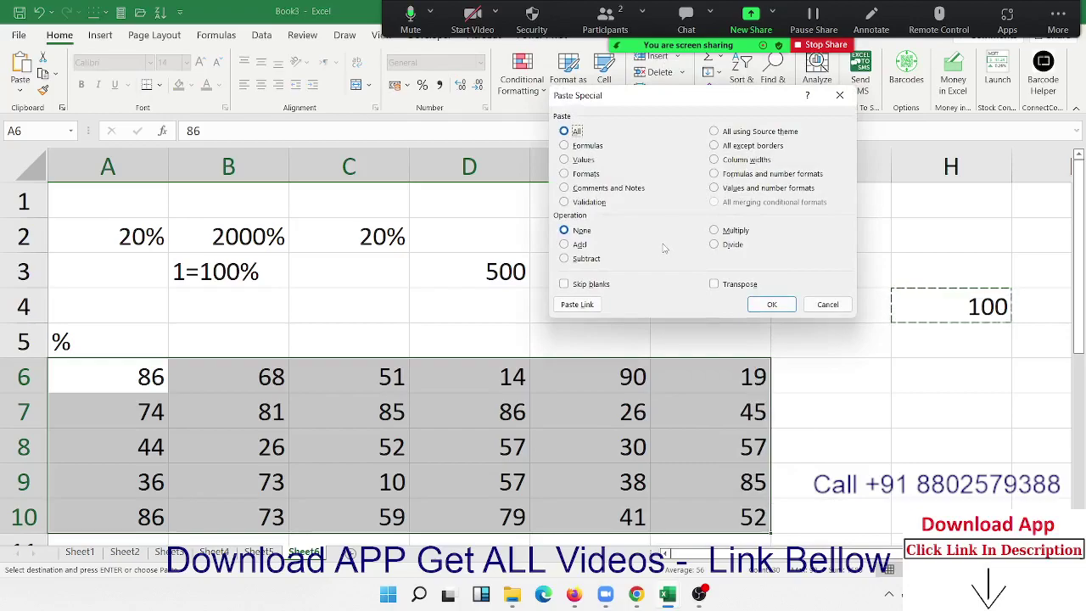
pyautogui.click(733, 246)
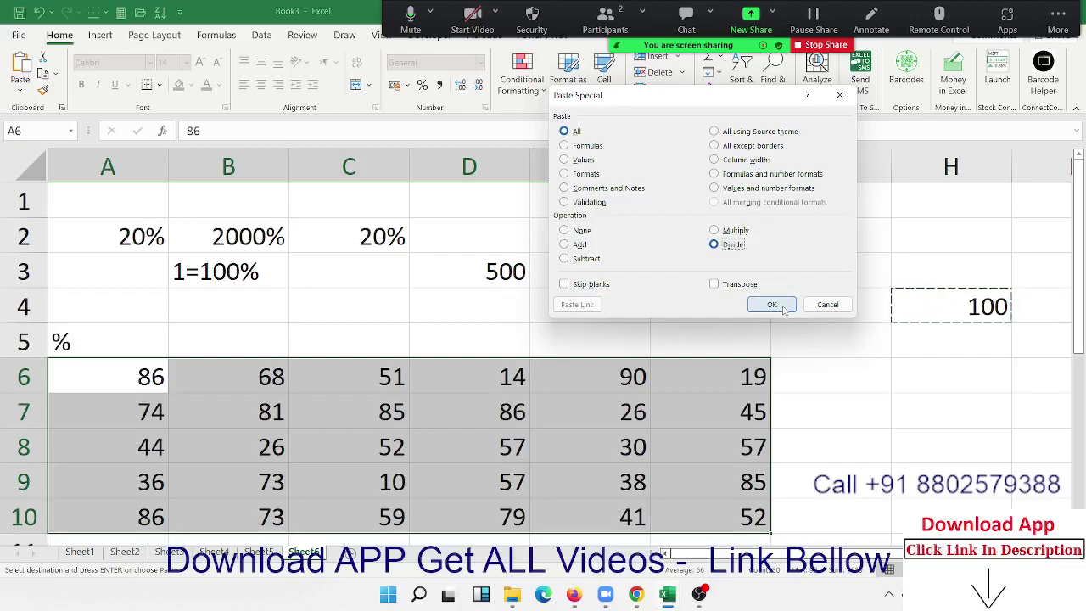
pyautogui.click(780, 307)
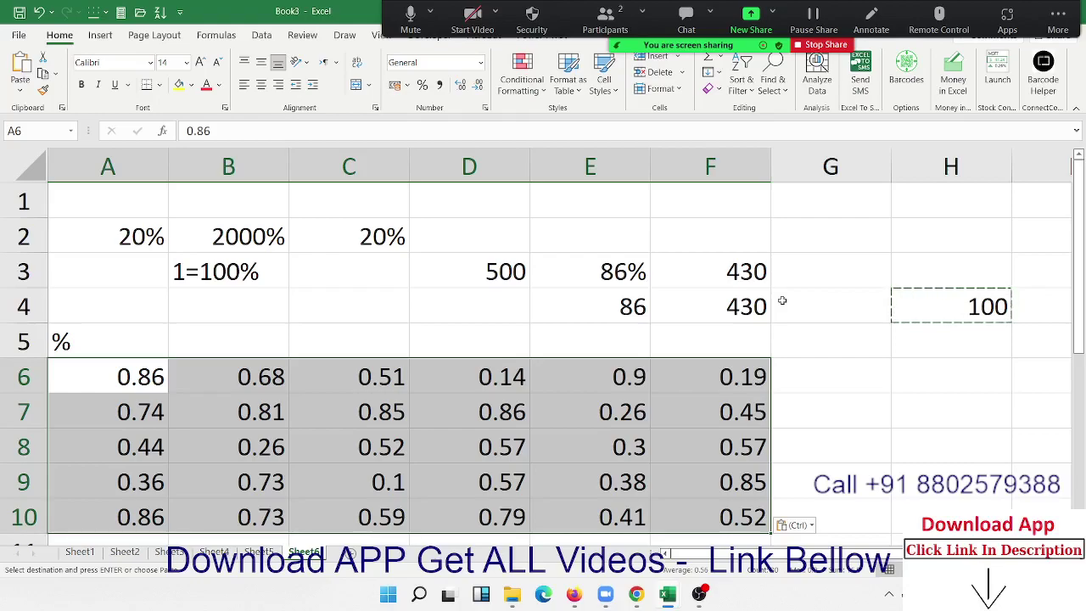
pyautogui.click(421, 84)
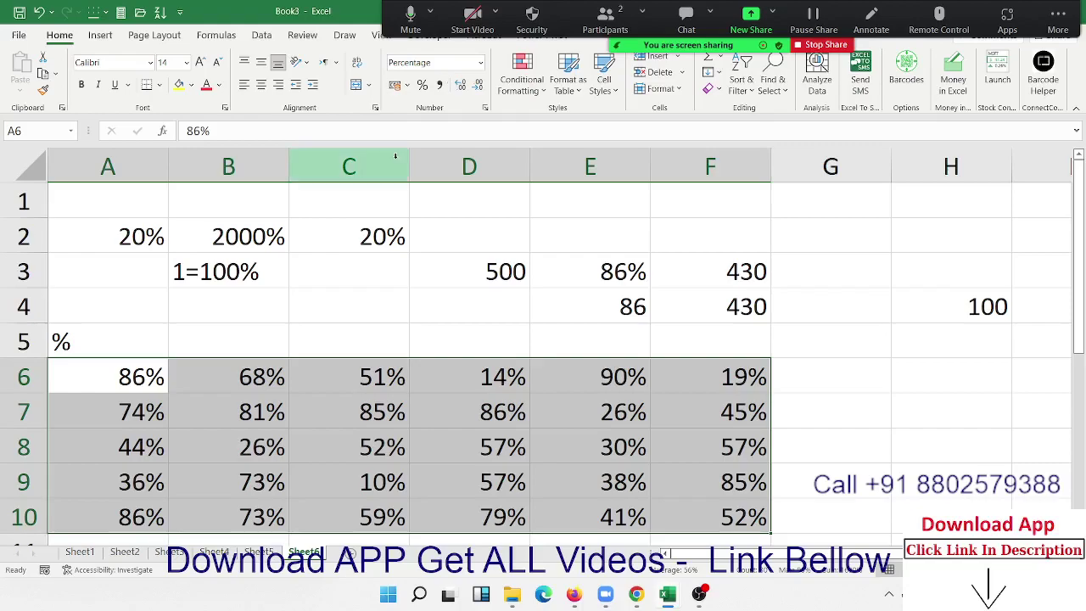
pyautogui.click(274, 560)
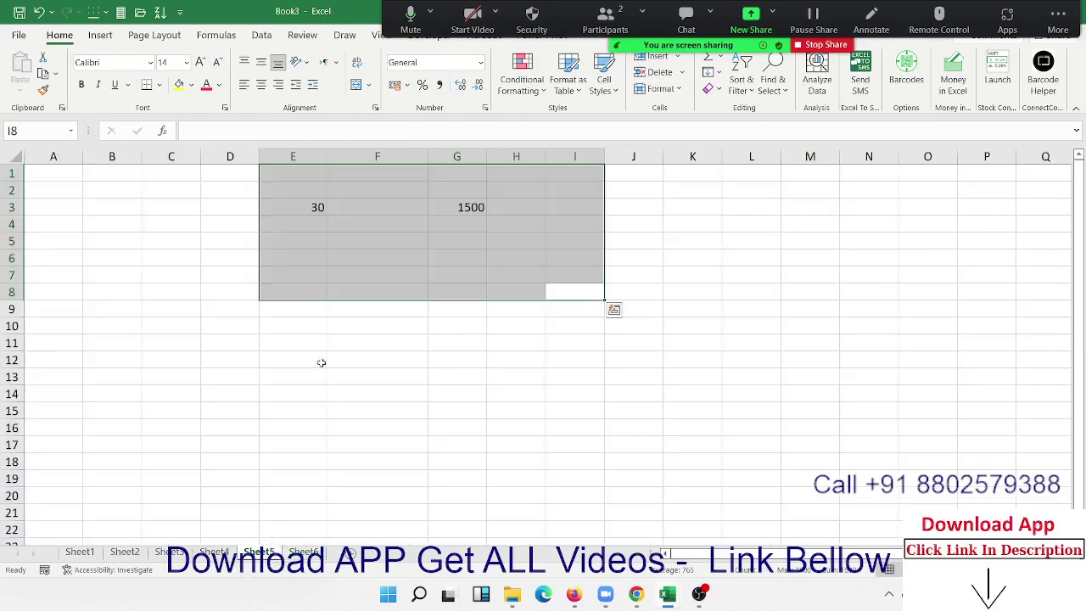
pyautogui.click(291, 204)
pyautogui.moveTo(291, 204); pyautogui.dragTo(416, 212)
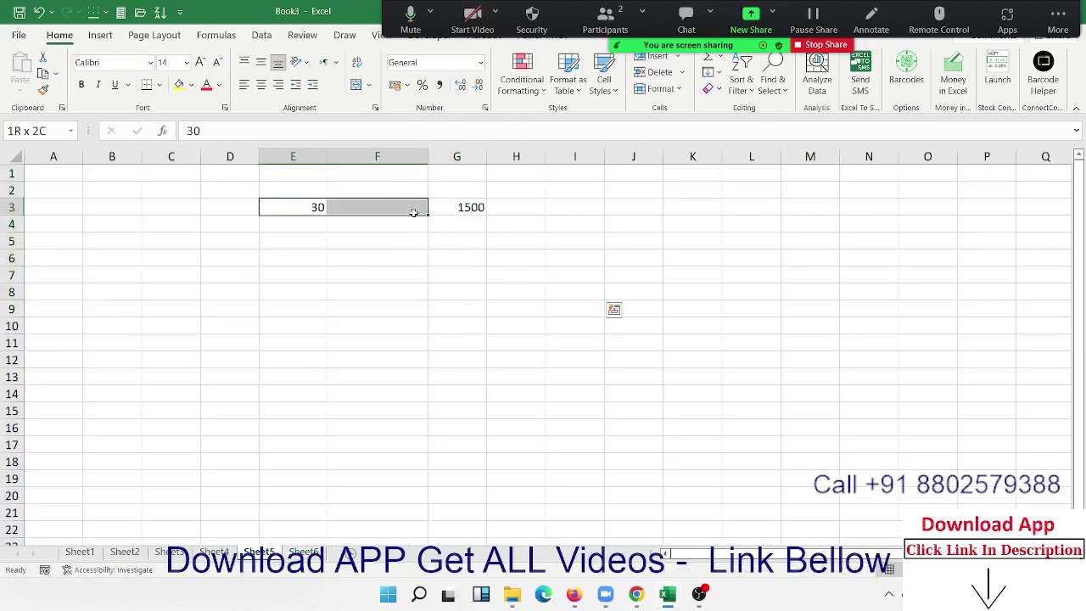
pyautogui.click(303, 552)
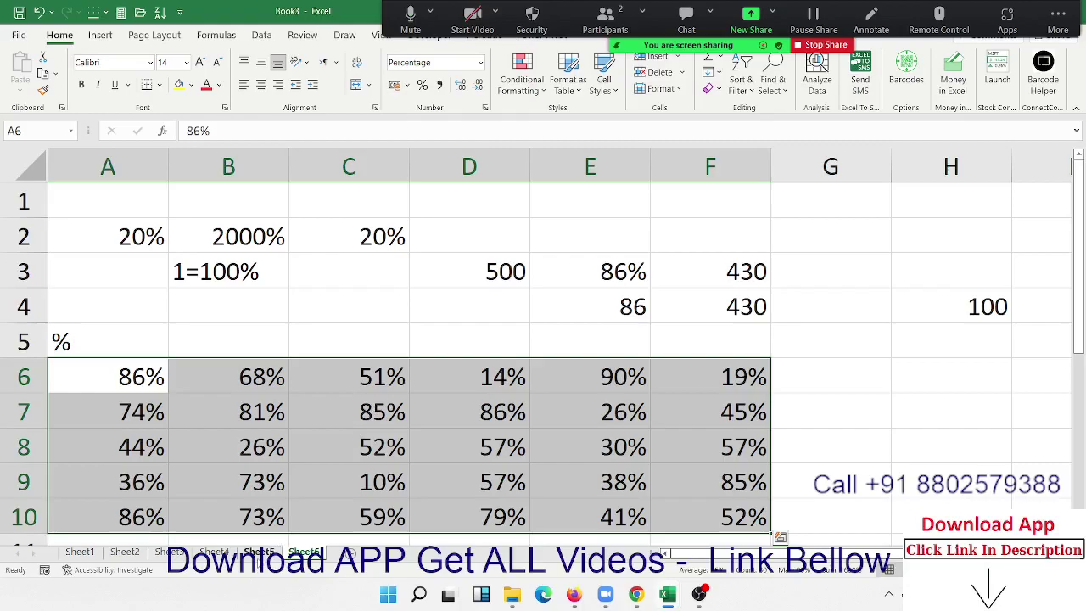
pyautogui.click(258, 553)
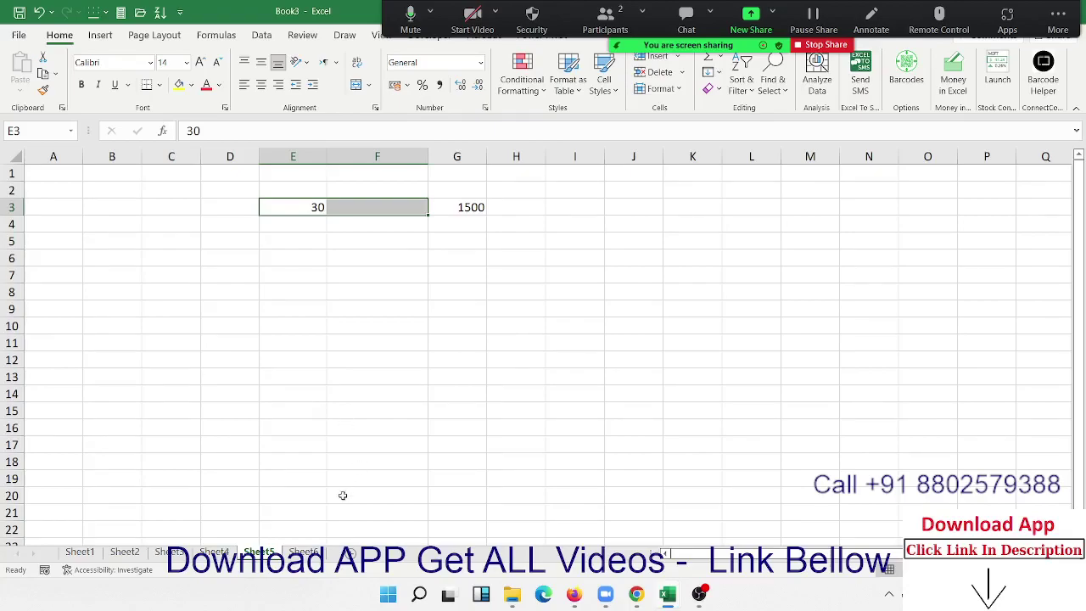
pyautogui.click(305, 552)
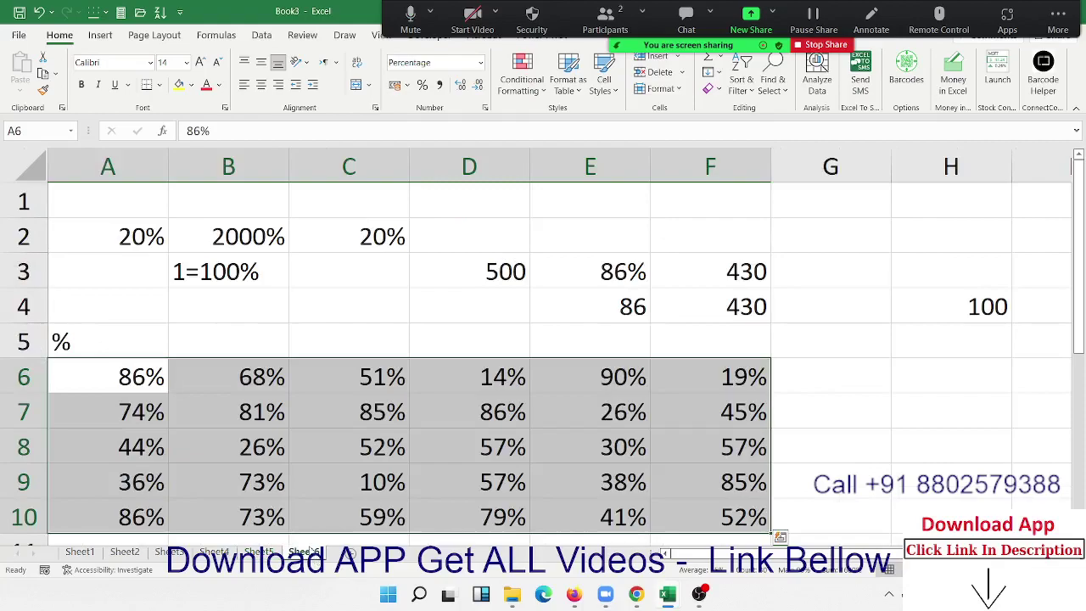
pyautogui.click(259, 552)
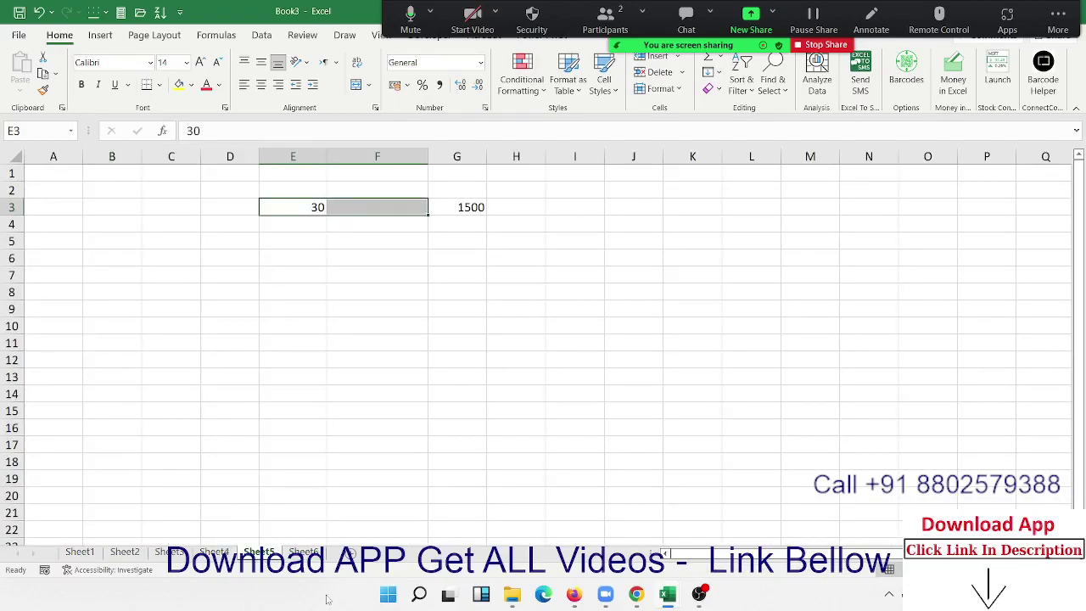
pyautogui.click(304, 551)
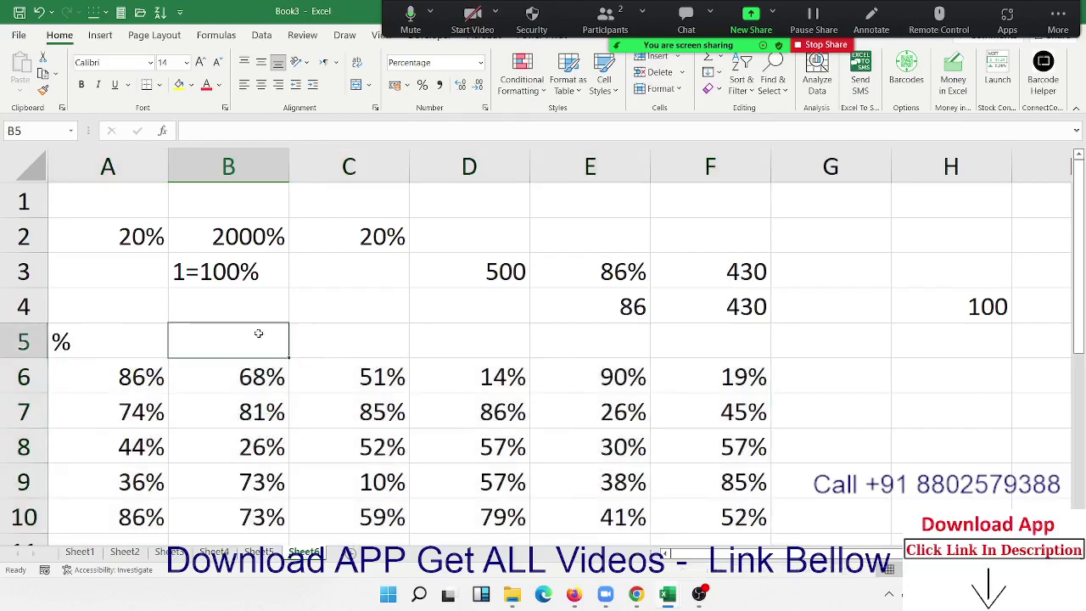
pyautogui.moveTo(260, 333)
pyautogui.mouseDown()
pyautogui.moveTo(338, 388)
pyautogui.moveTo(677, 485)
pyautogui.mouseUp()
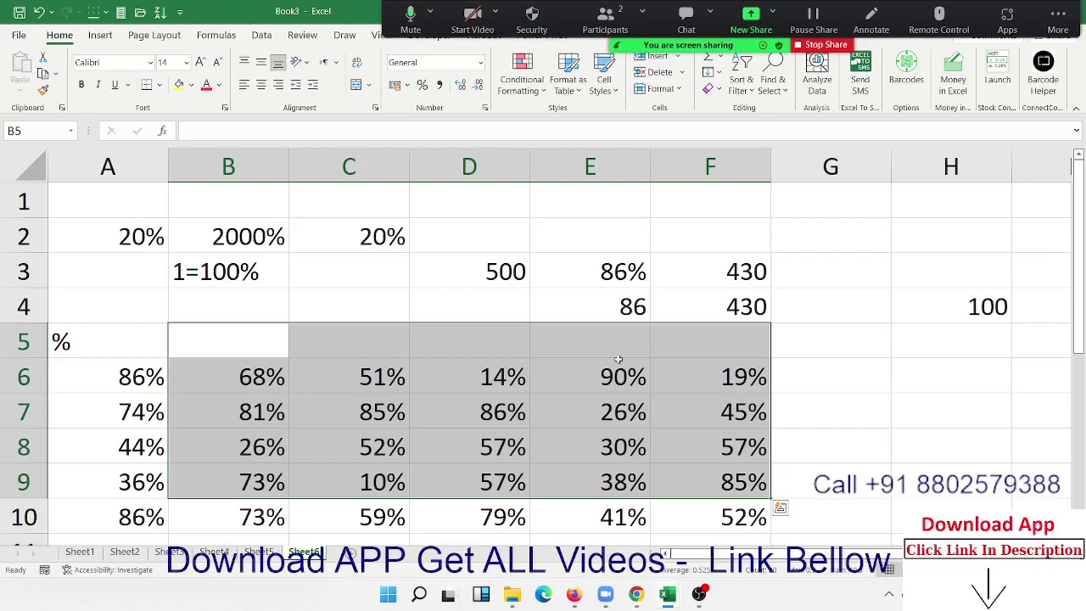
# Reopen DA-Sales from the recent workbooks so its 2010–2020 sales dashboard shows.
pyautogui.click(20, 35)
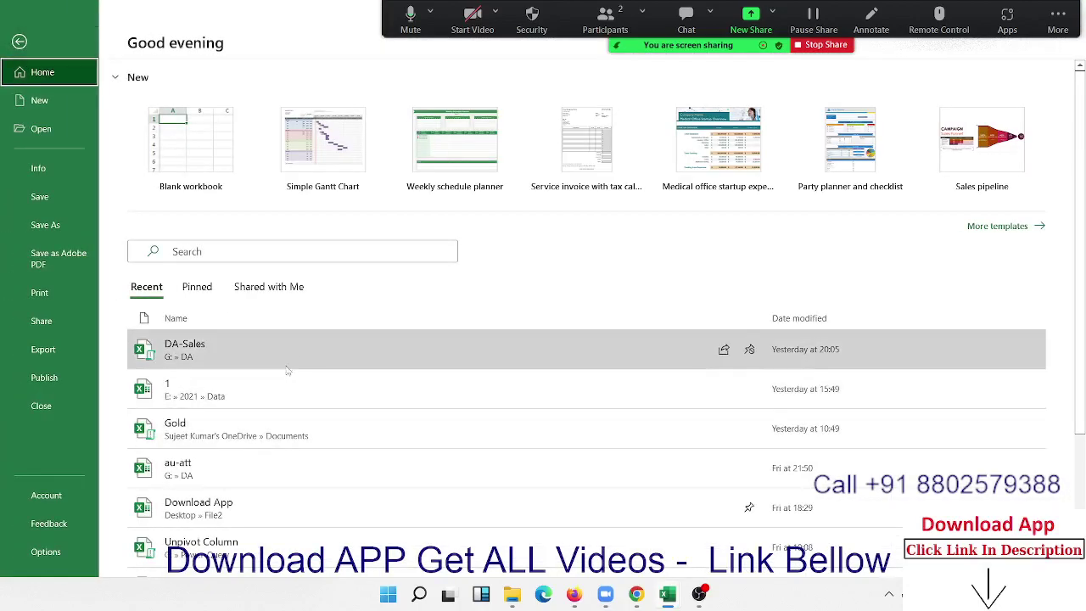
pyautogui.press('Escape')
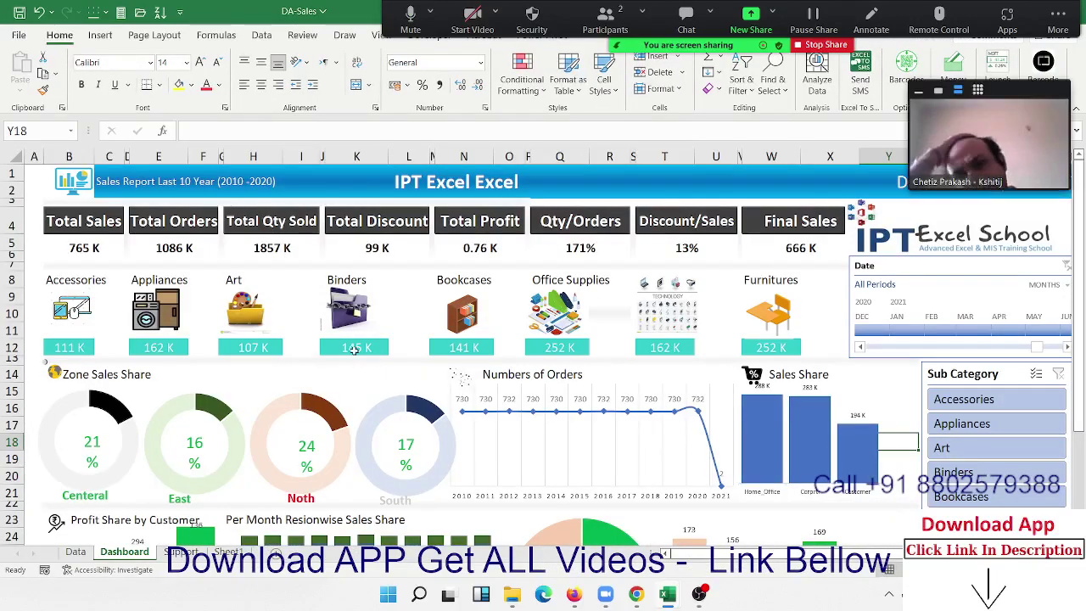
# Check the Data sheet, then inspect the dashboard's Bookcases and Office Supplies totals and category pictures.
pyautogui.scroll(-3, 381, 267)
pyautogui.scroll(1, 381, 267)
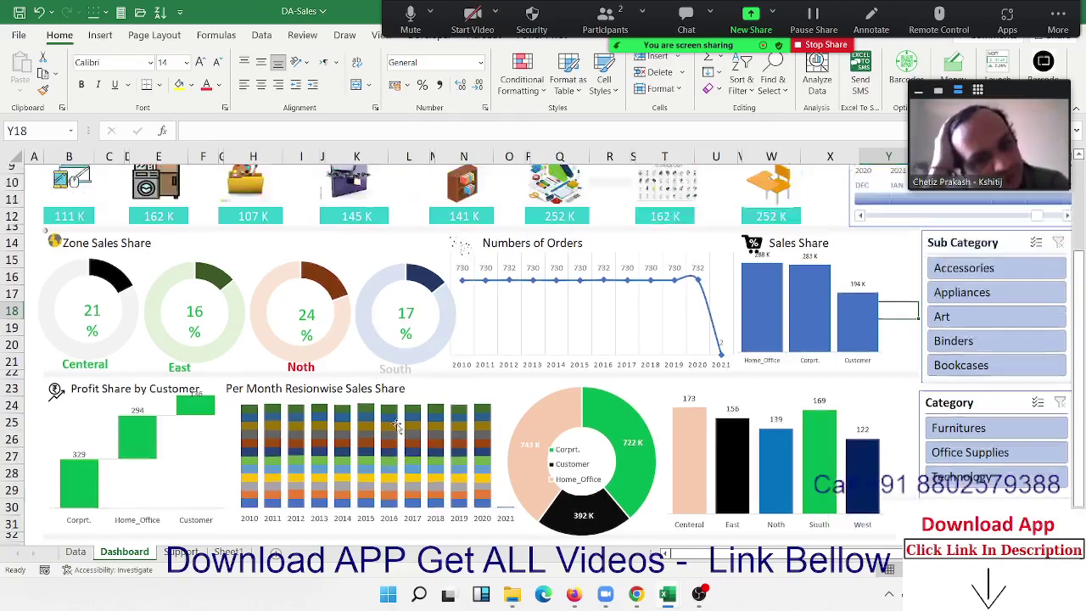
pyautogui.scroll(2, 184, 369)
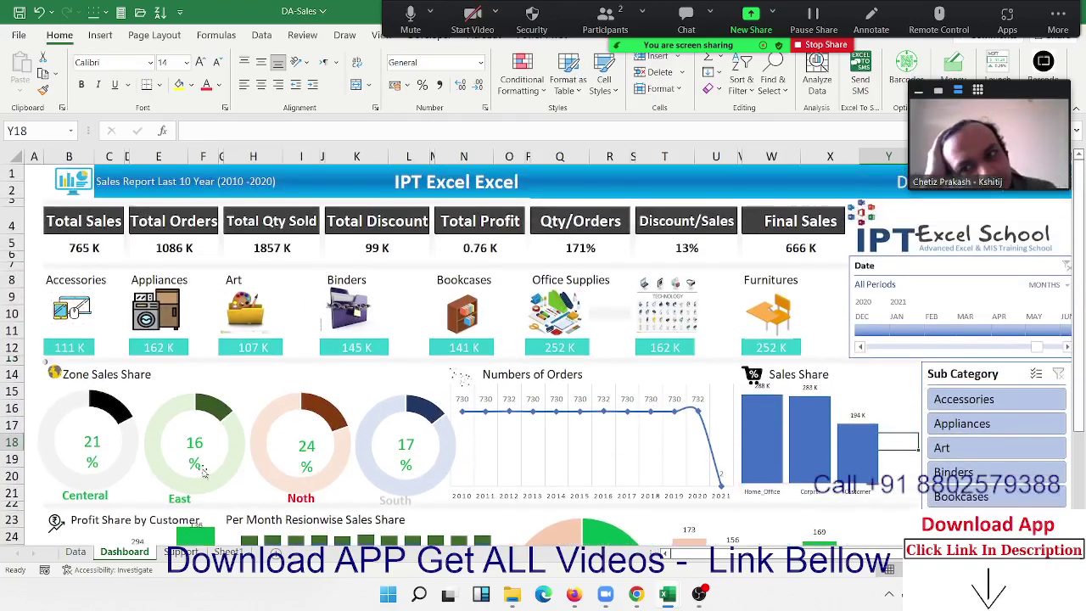
pyautogui.click(78, 552)
pyautogui.click(124, 552)
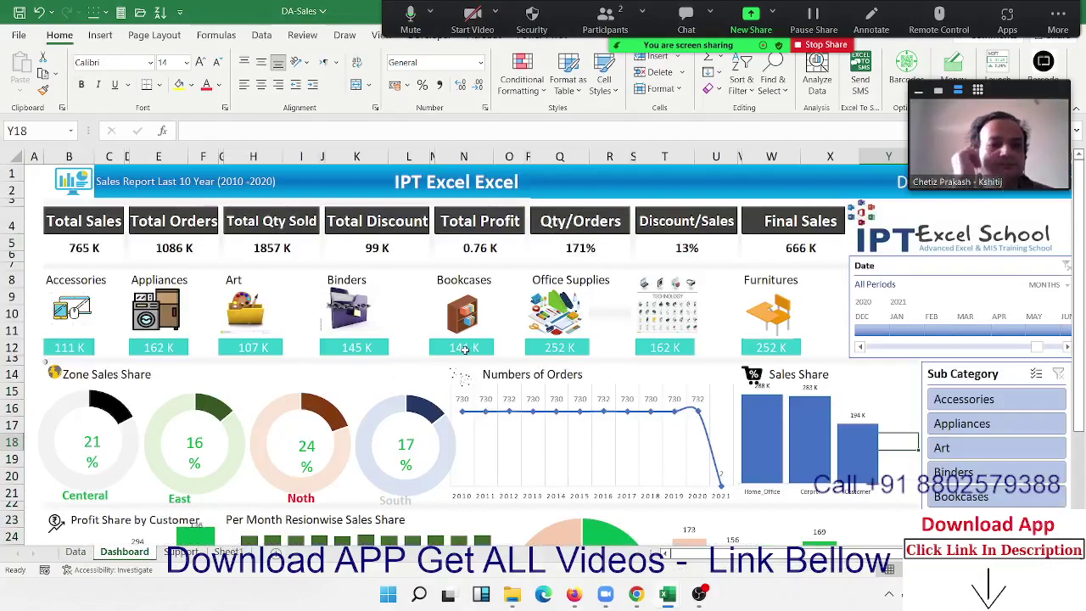
pyautogui.click(464, 348)
pyautogui.click(556, 347)
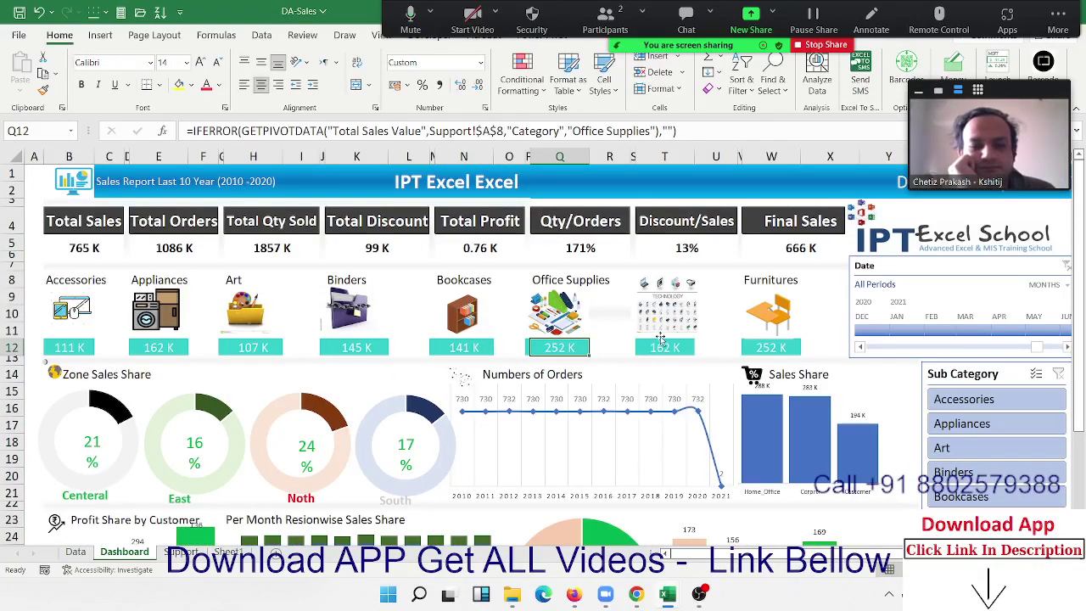
pyautogui.click(664, 320)
pyautogui.click(777, 302)
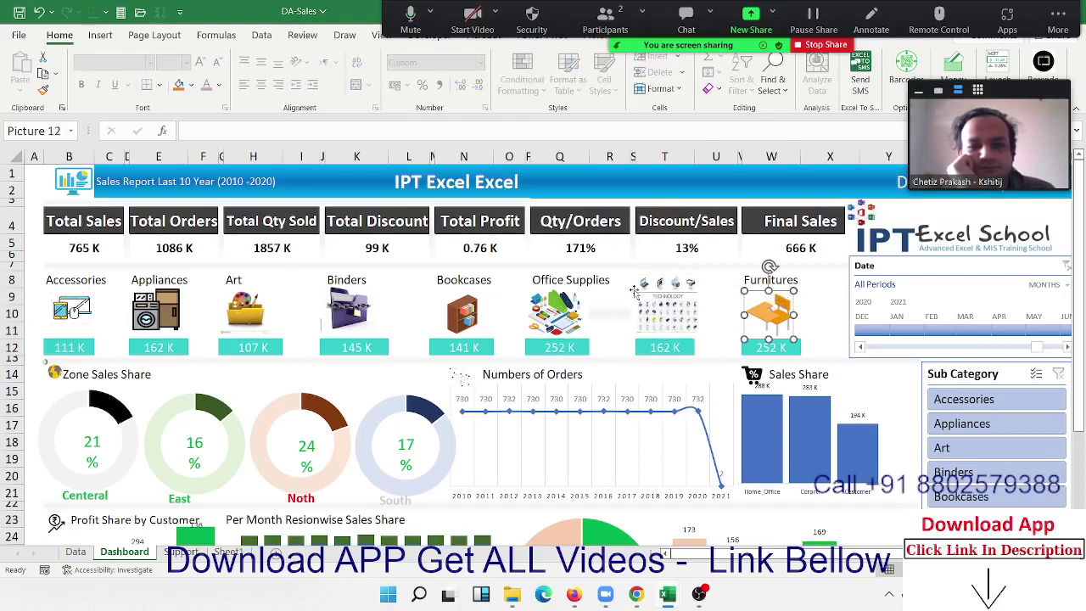
pyautogui.click(563, 303)
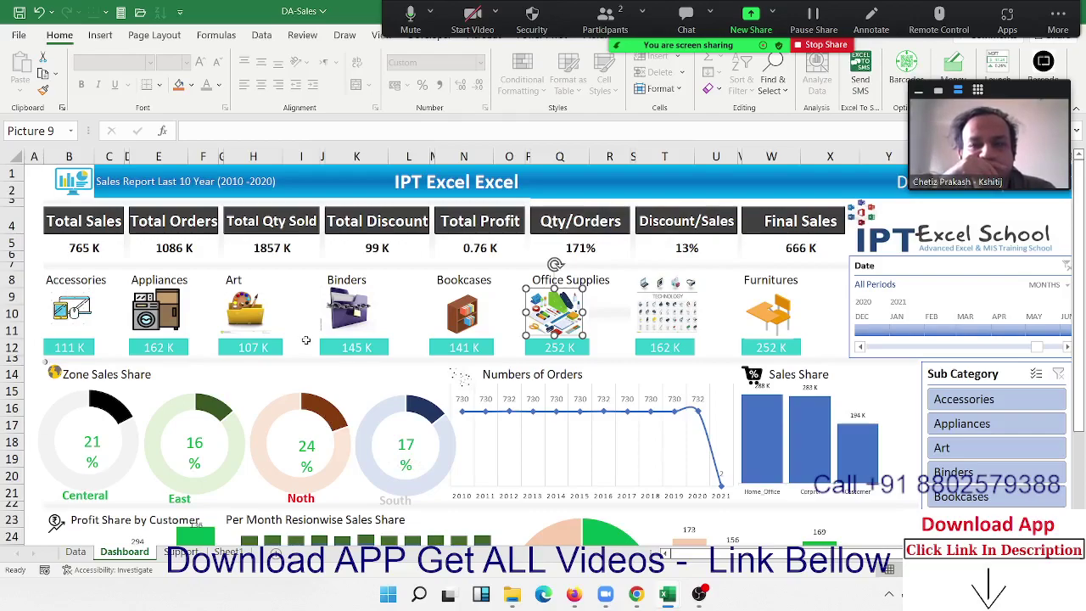
# Nudge the Binders picture slightly, then set it back above its 145 K tile.
pyautogui.click(339, 320)
pyautogui.moveTo(338, 321)
pyautogui.mouseDown()
pyautogui.moveTo(299, 296)
pyautogui.moveTo(336, 315)
pyautogui.mouseUp()
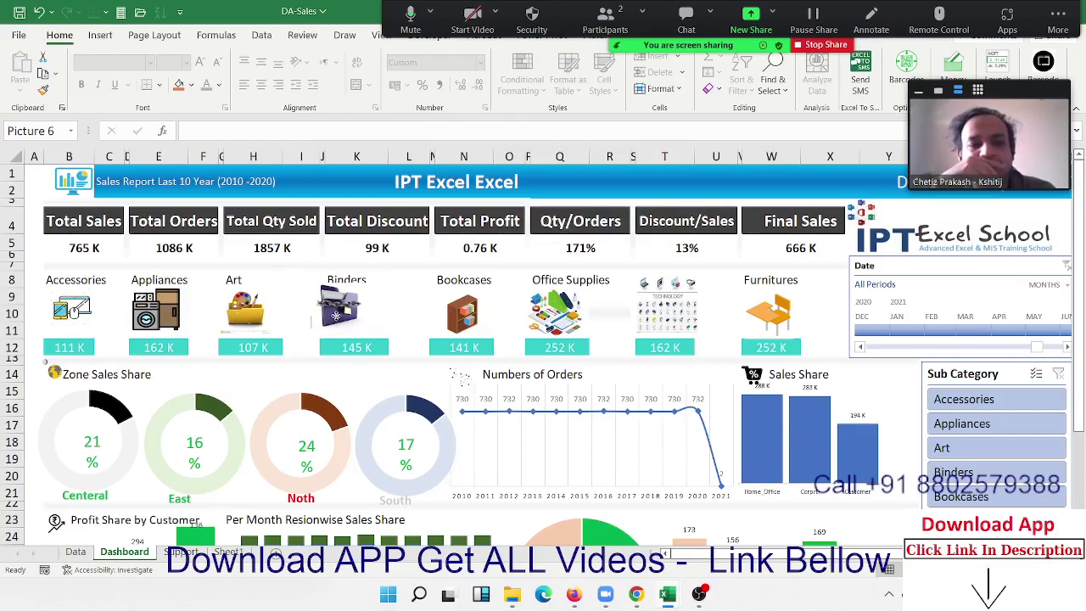
pyautogui.moveTo(336, 315); pyautogui.dragTo(344, 320)
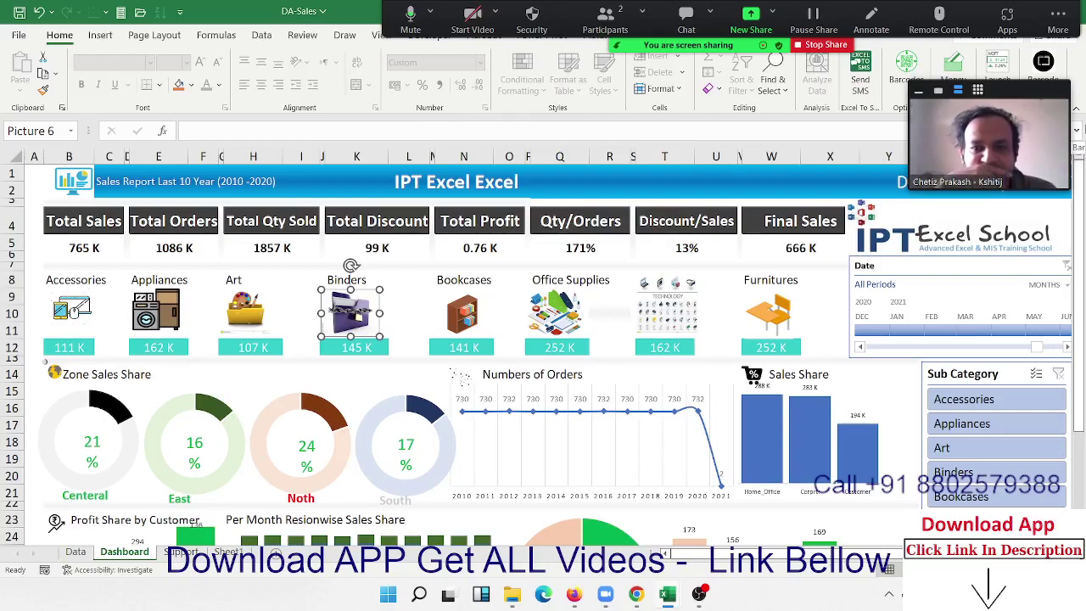
# Show the Sheet1 pivot table of Sum of Sales Value by year and month.
pyautogui.moveTo(996, 130)
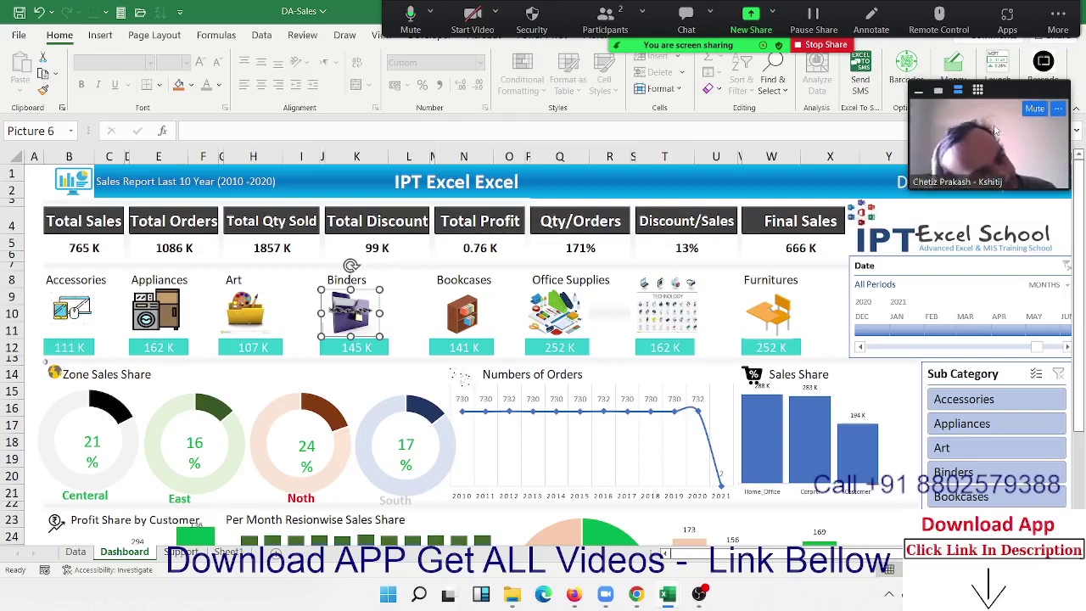
pyautogui.scroll(-4, 692, 383)
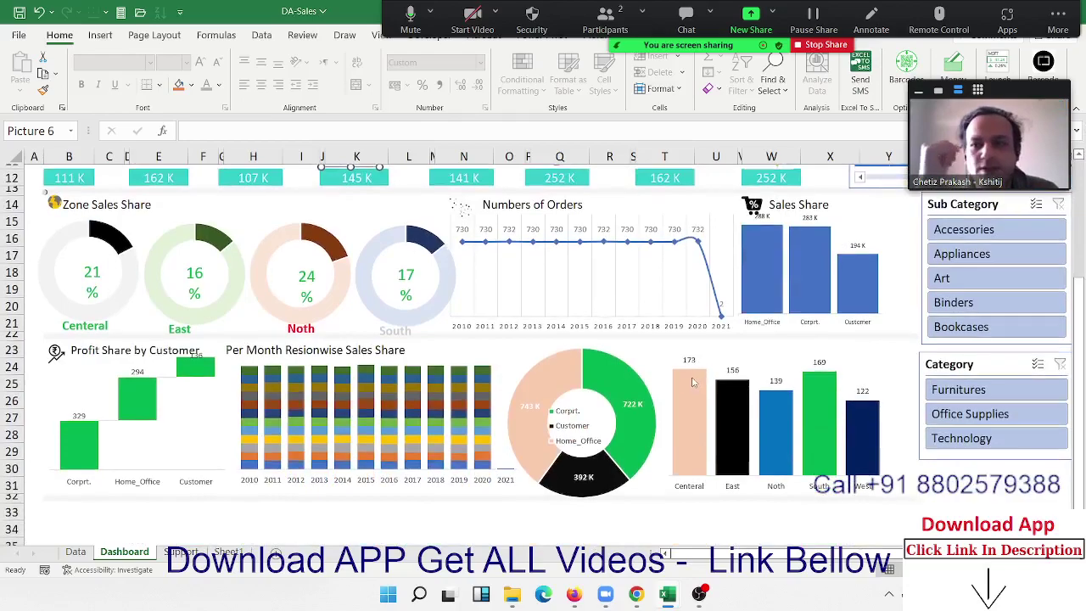
pyautogui.scroll(4, 692, 382)
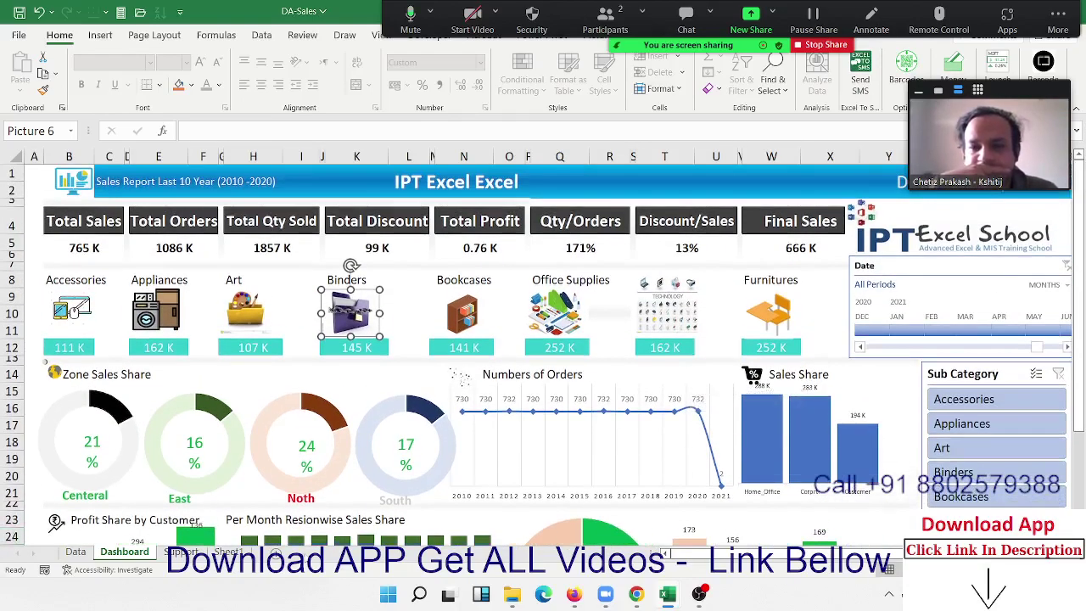
pyautogui.click(229, 551)
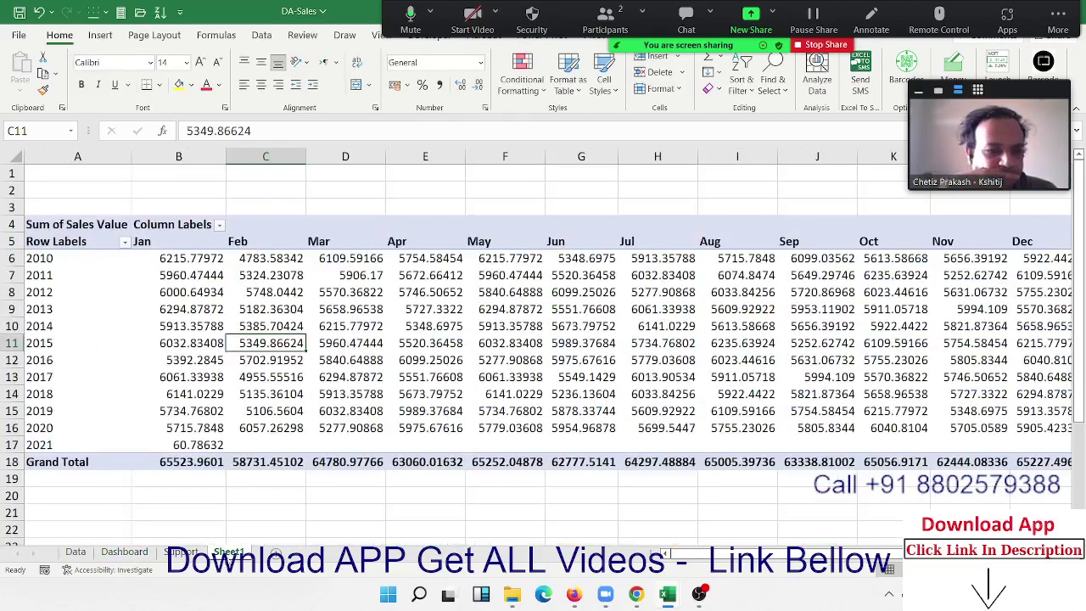
# Create the new blank workbook Book5 with Ctrl+N and select cell C3.
pyautogui.hotkey('ctrl', 'n')
pyautogui.click(153, 203)
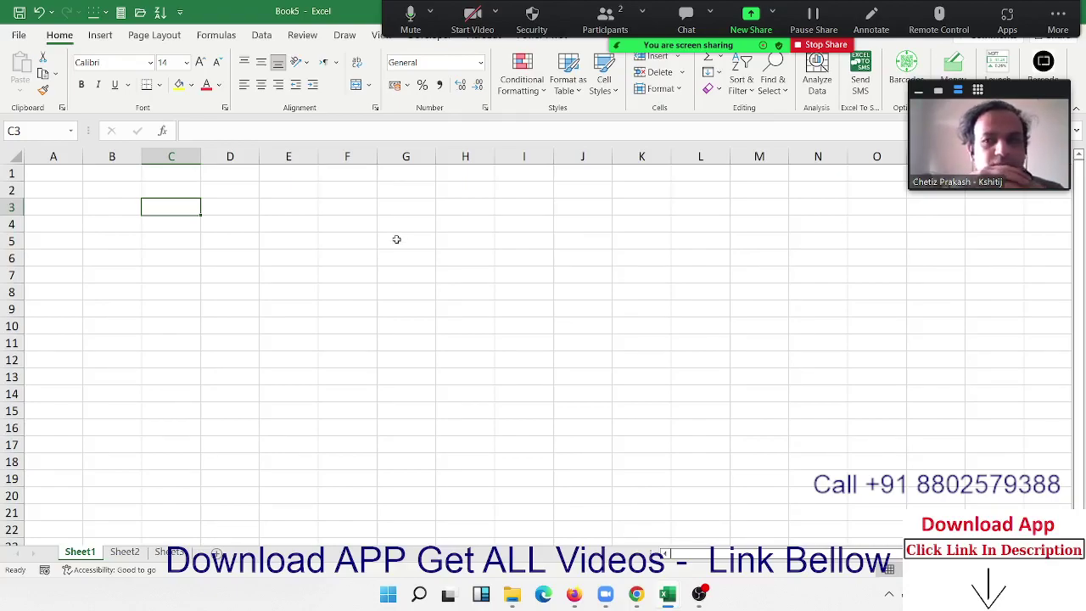
# Enter the title 'Advanced Excel With Formulas' in cell C2.
pyautogui.press('Up')
pyautogui.press('Left')
pyautogui.press('Right')
pyautogui.press('Right')
pyautogui.press('Left')
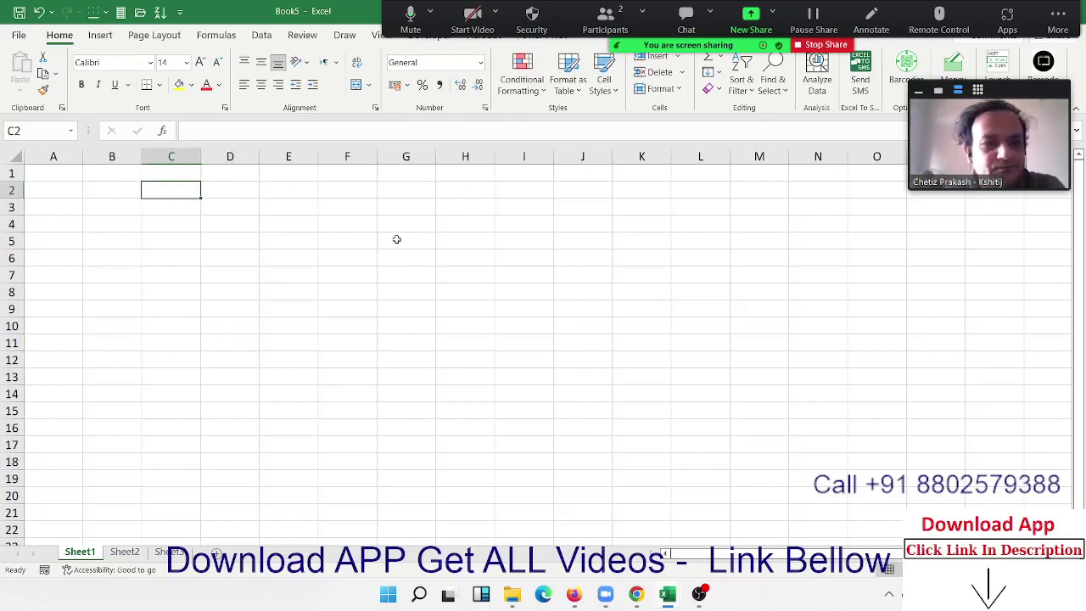
pyautogui.write('Advanc')
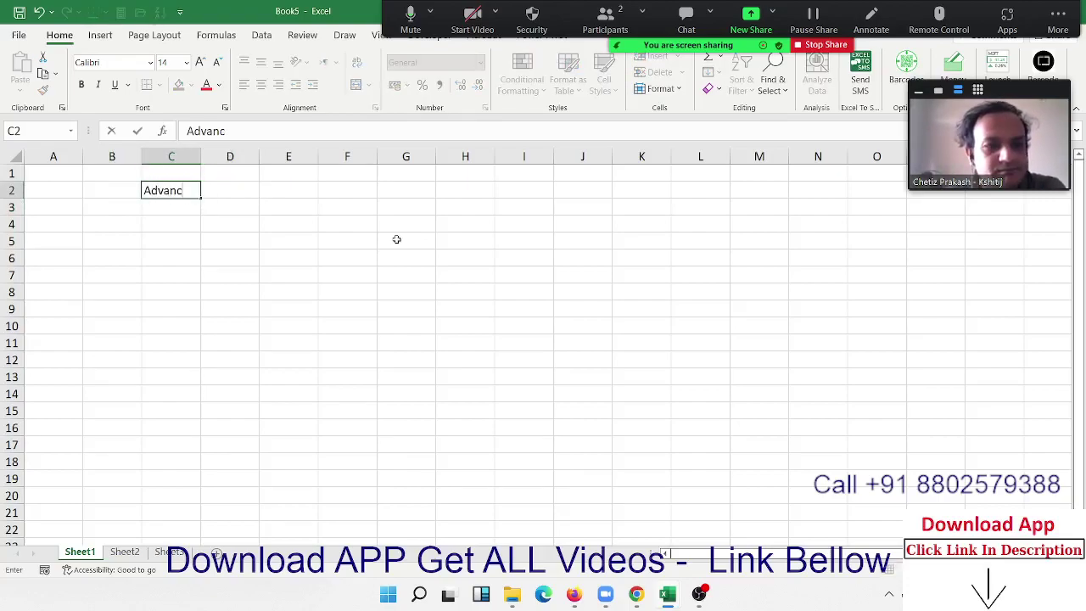
pyautogui.write('ed Excel')
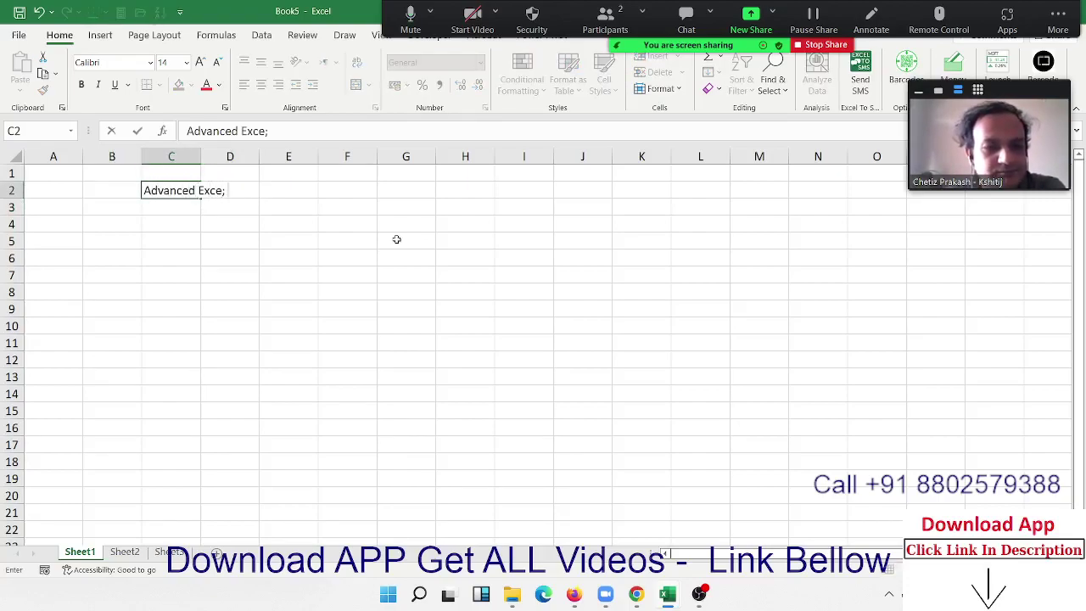
pyautogui.press('BackSpace')
pyautogui.write('l W')
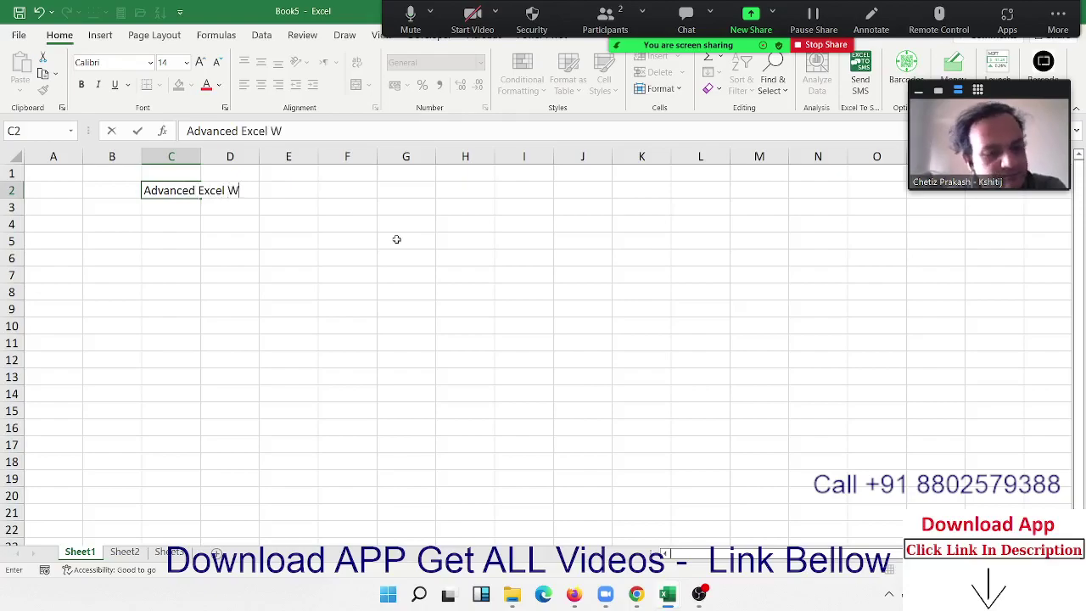
pyautogui.write('ith ')
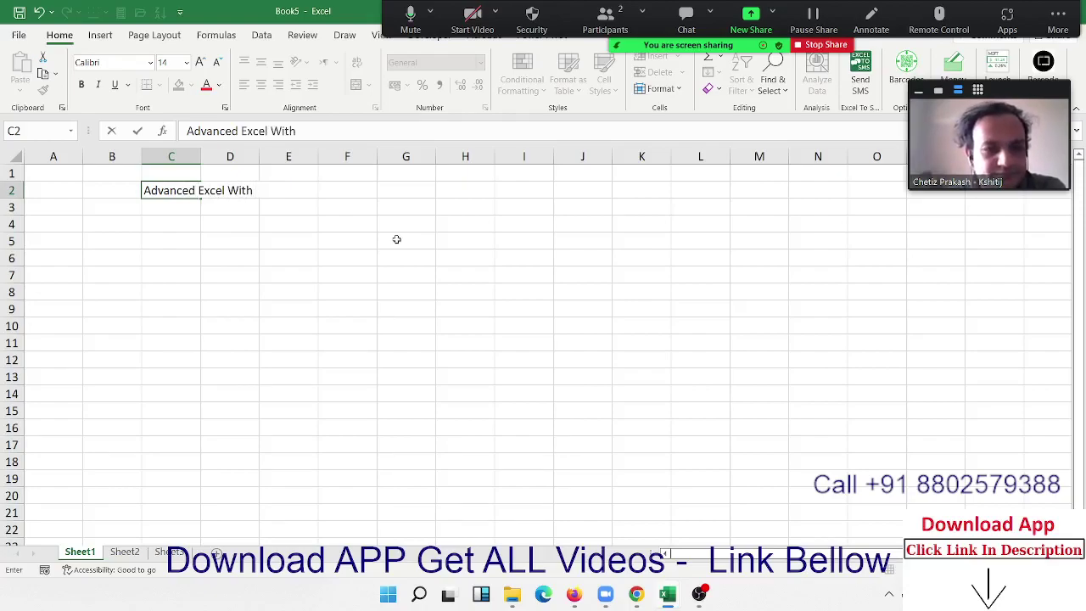
pyautogui.write('Formula')
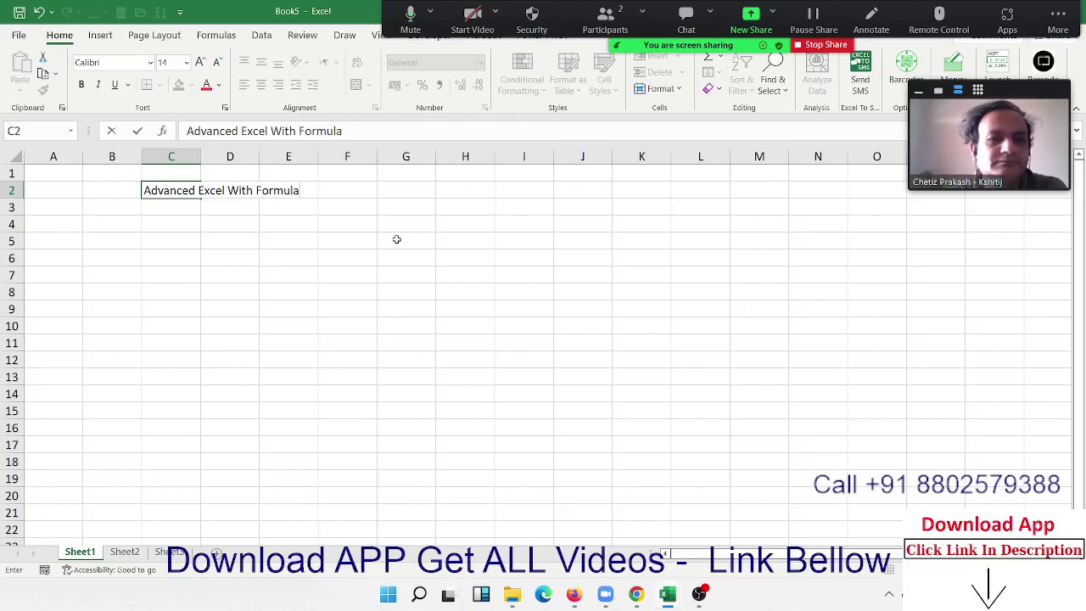
pyautogui.write('s')
pyautogui.press('Return')
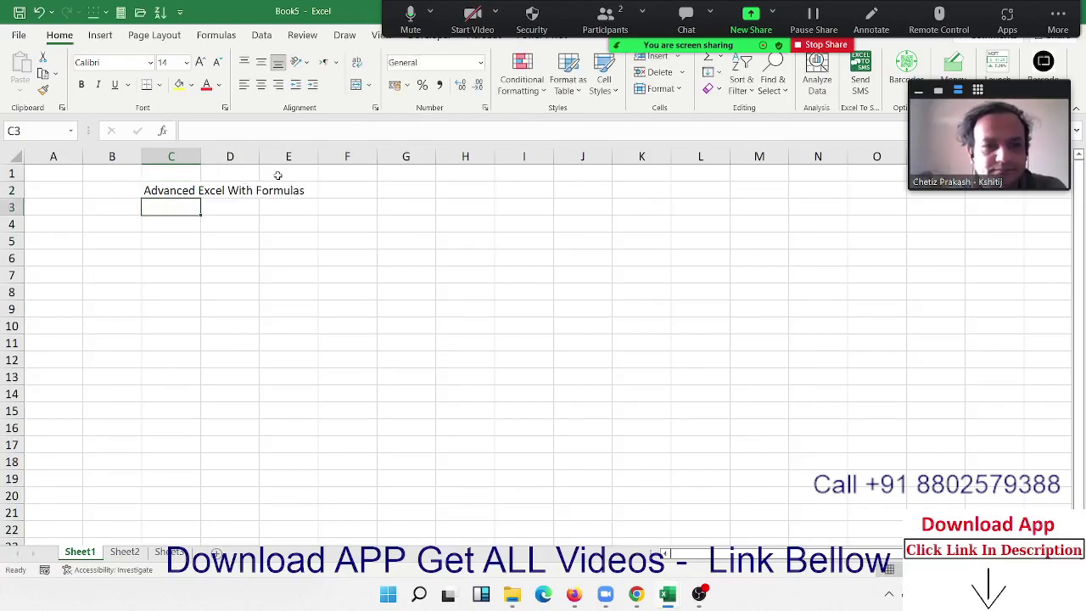
# On the Formulas ribbon, browse the Math & Trig and More Functions lists, then close them.
pyautogui.click(216, 38)
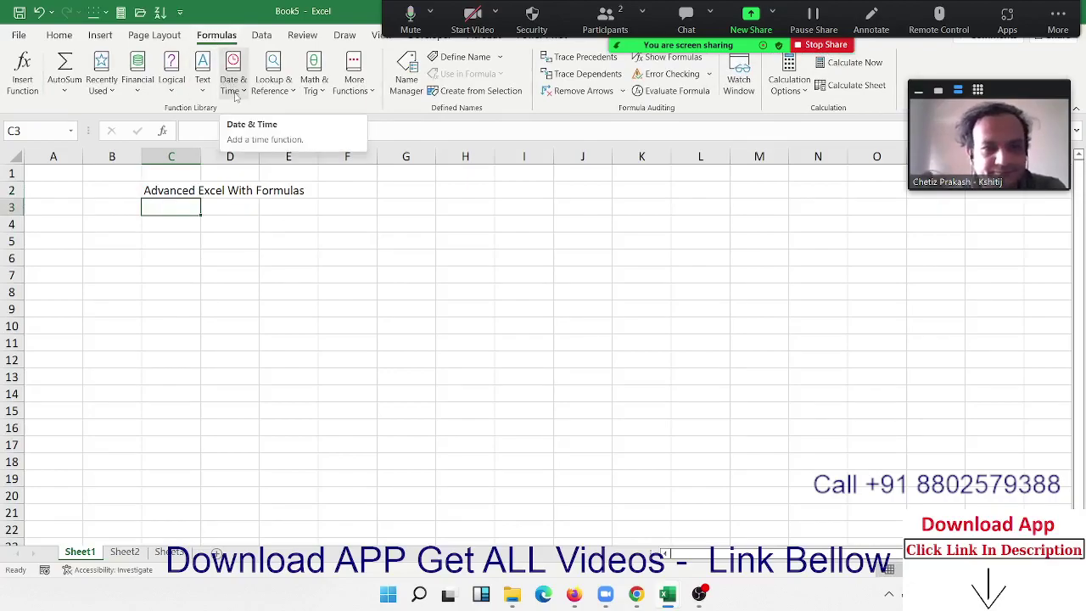
pyautogui.click(311, 94)
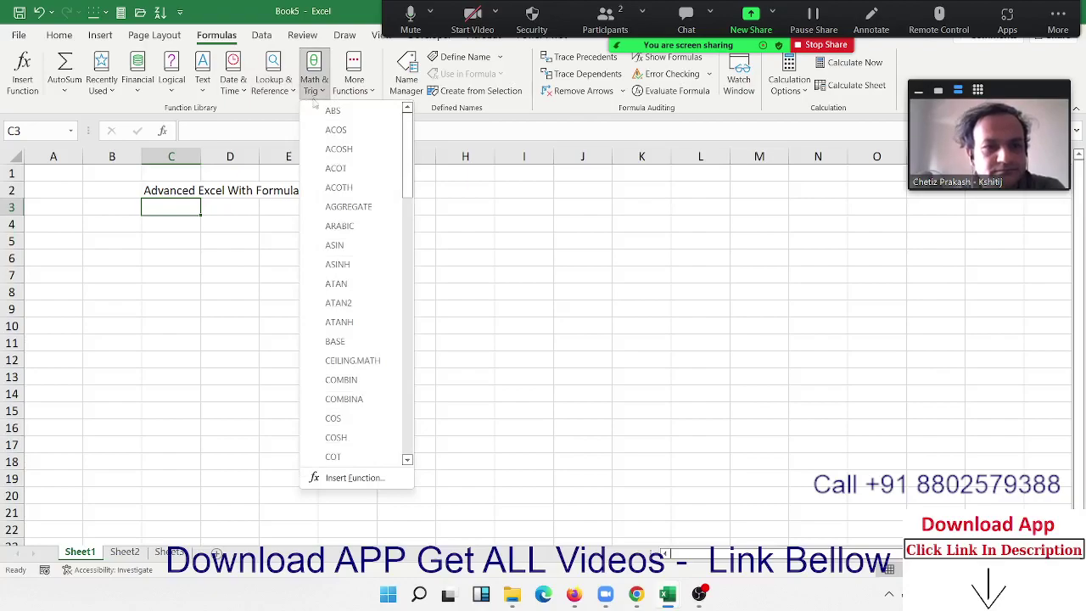
pyautogui.moveTo(348, 156)
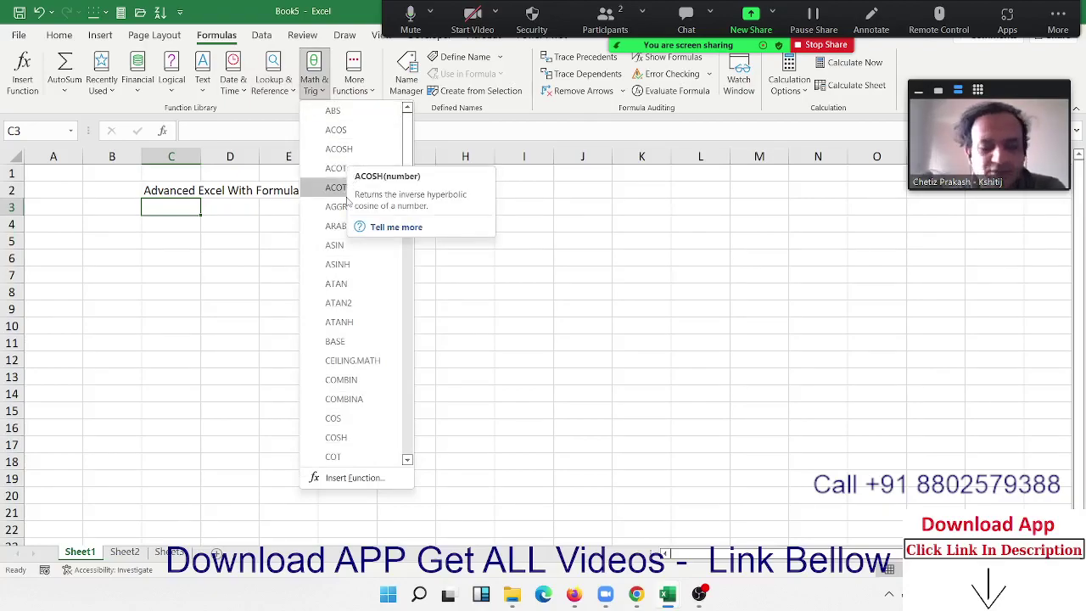
pyautogui.click(354, 81)
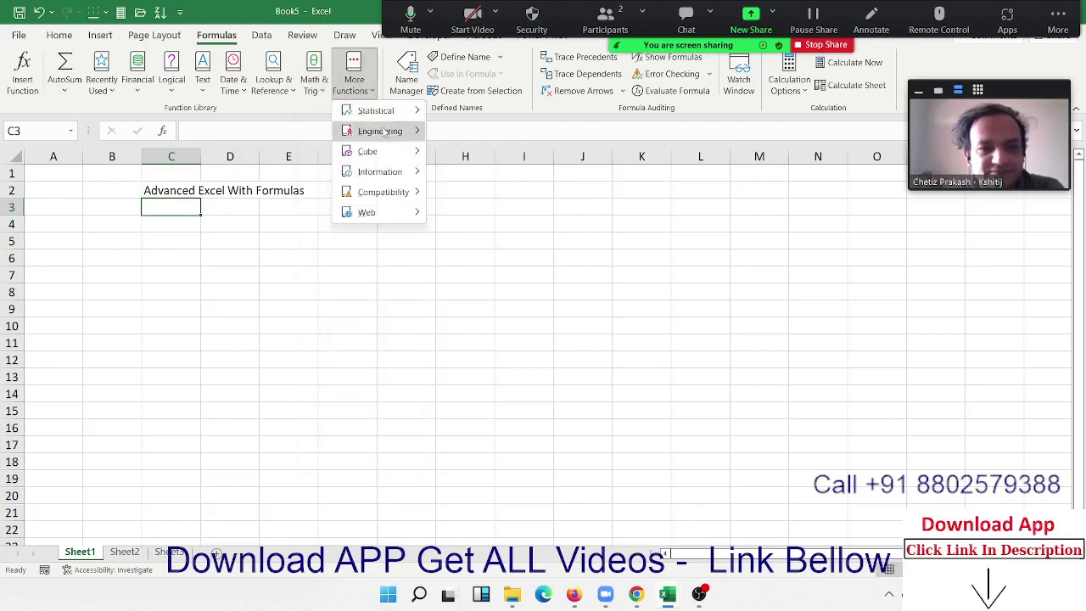
pyautogui.moveTo(392, 168)
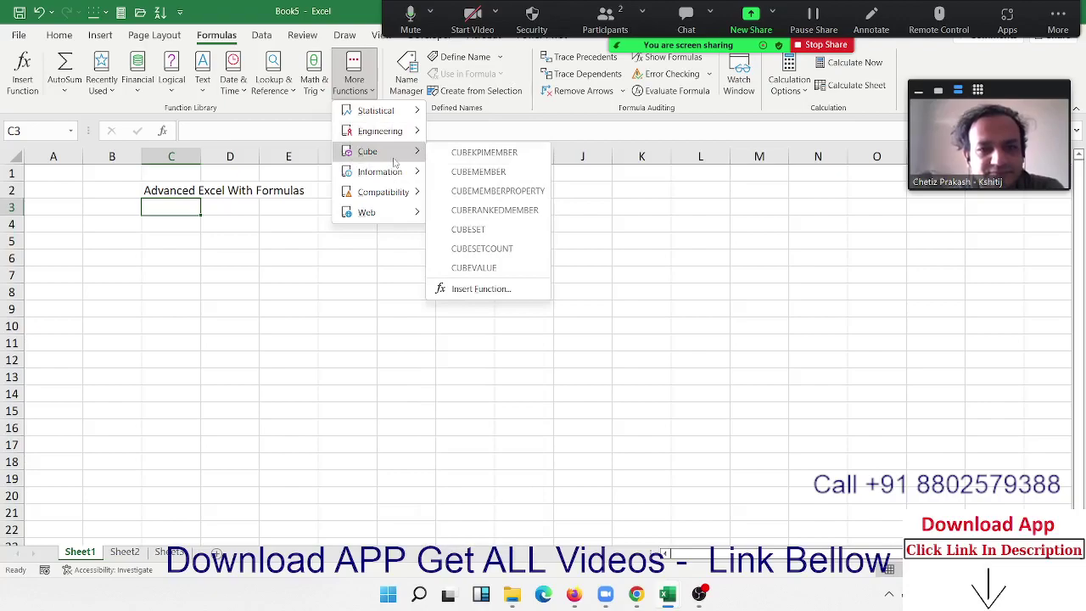
pyautogui.click(268, 241)
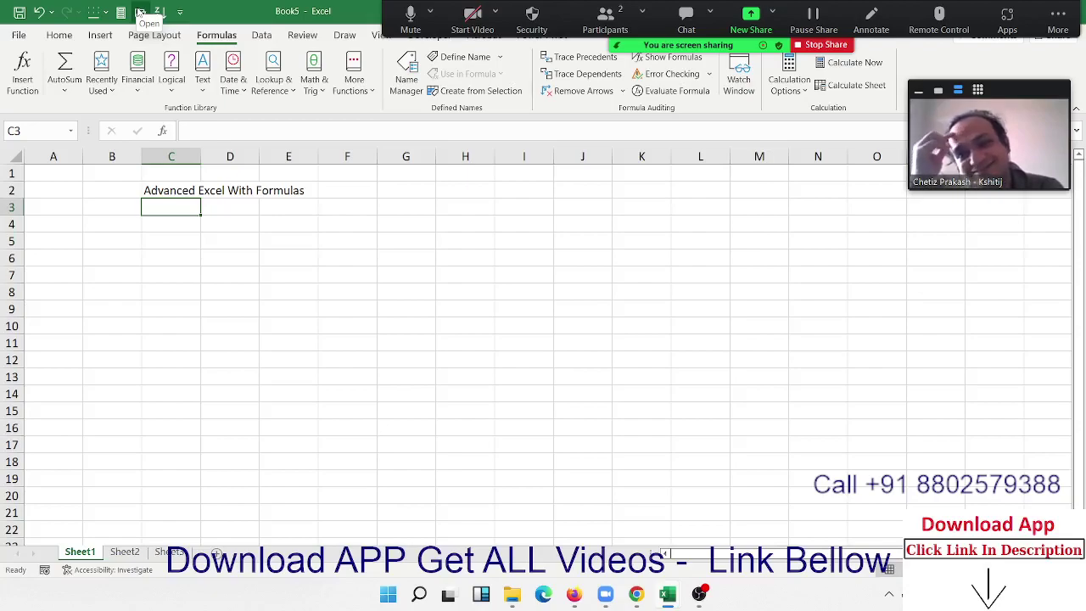
pyautogui.press('Return')
pyautogui.press('Return')
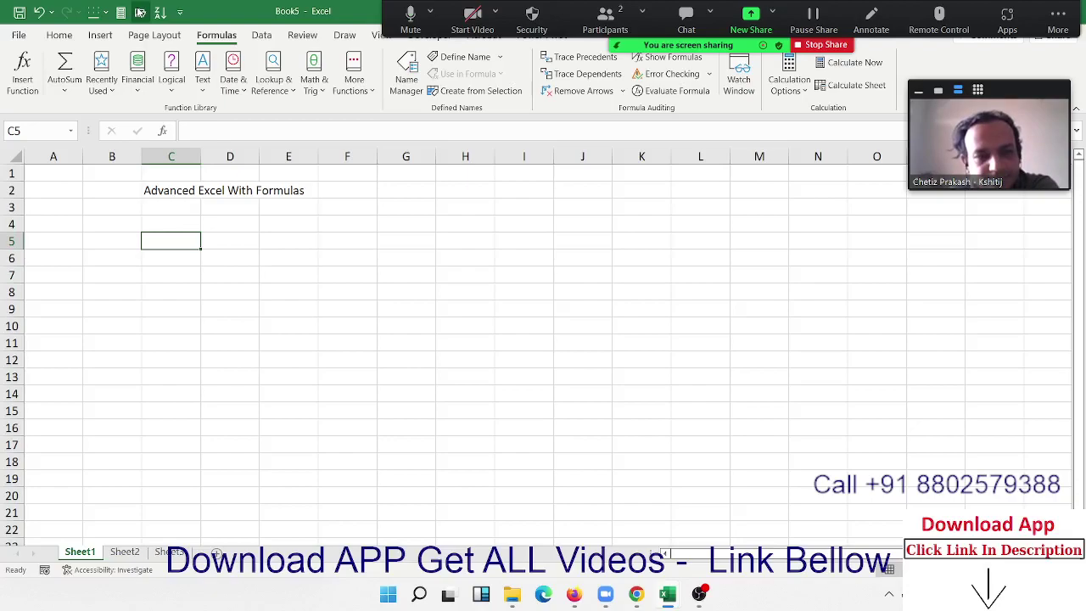
pyautogui.press('Up')
pyautogui.press('Up')
pyautogui.press('Up')
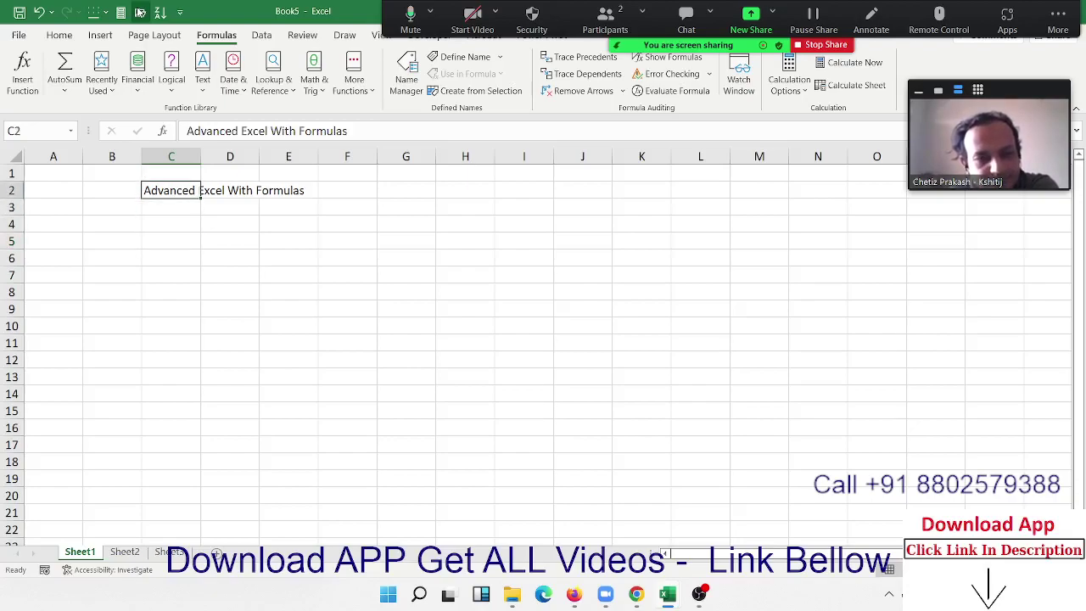
pyautogui.press('Down')
pyautogui.press('Down')
pyautogui.press('Right')
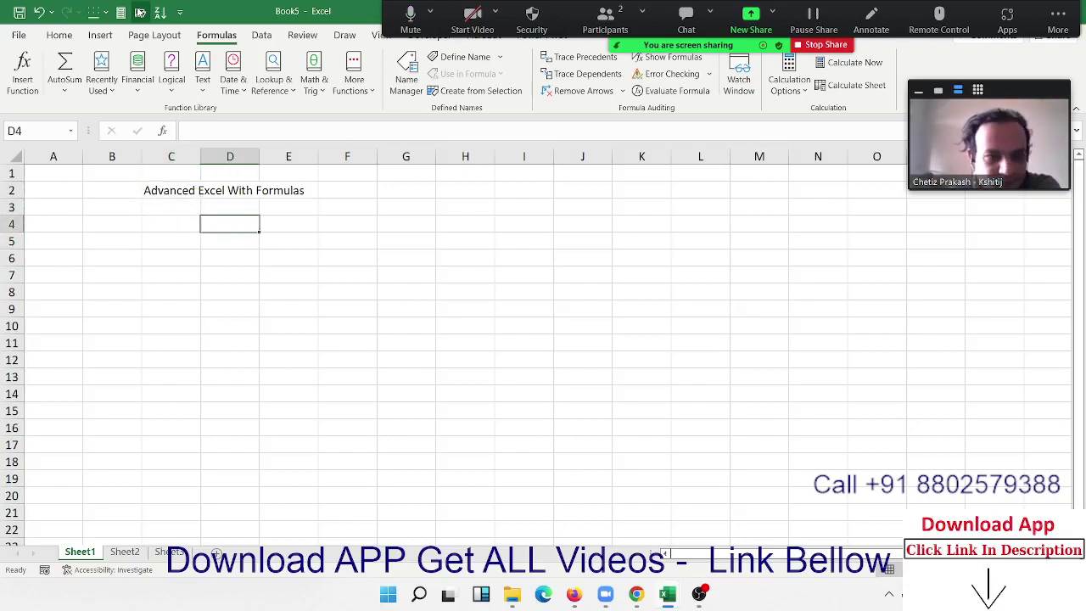
pyautogui.press('Up')
pyautogui.press('Down')
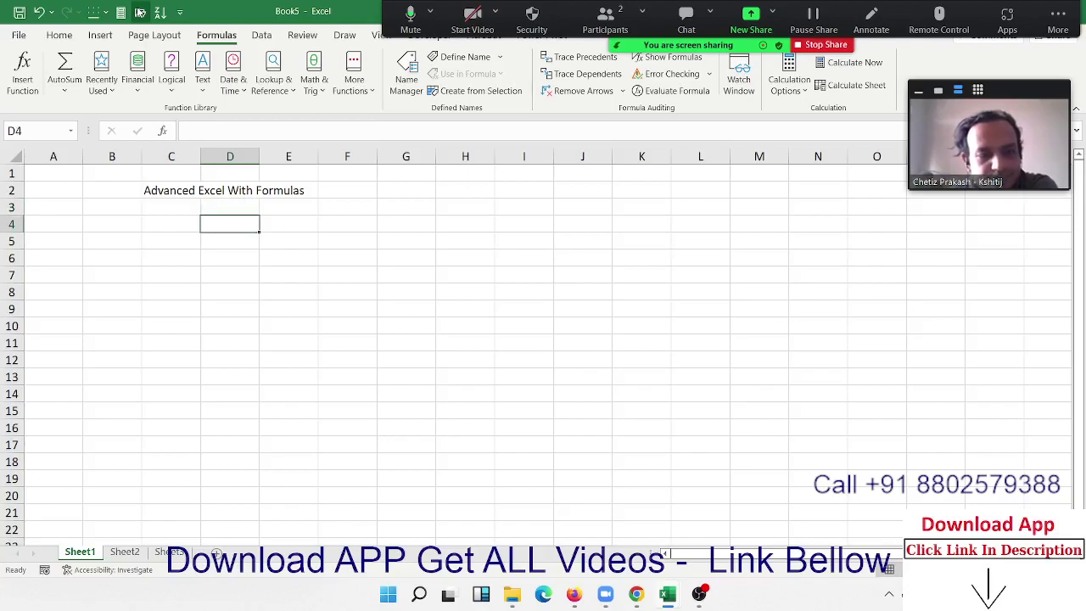
pyautogui.press('Up')
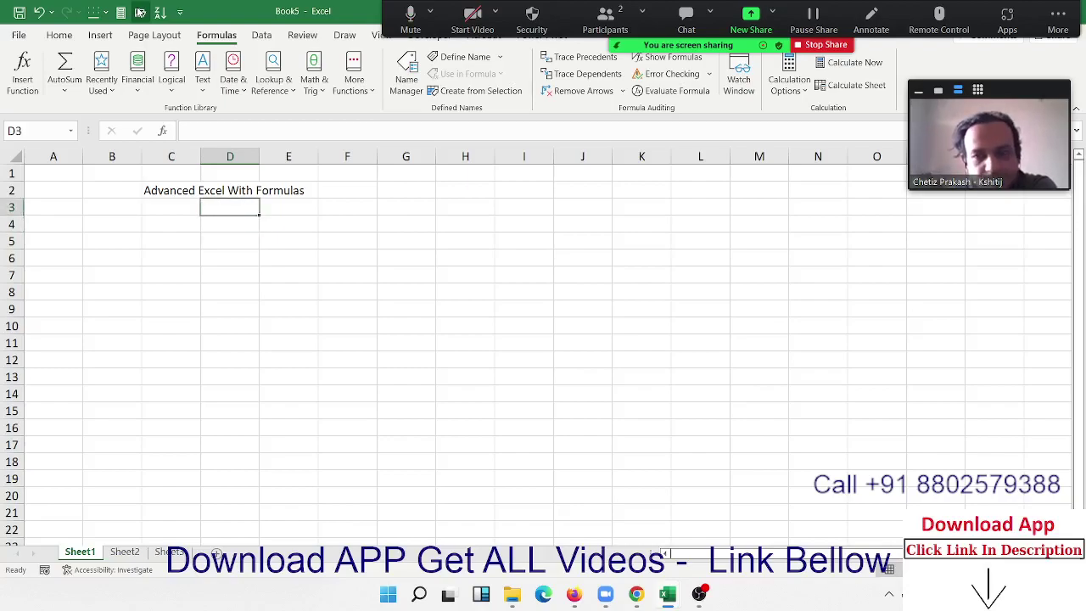
# Enter '1.5 2m' in D4, 'M-F' in E4 and 'S-S' in F4.
pyautogui.press('Down')
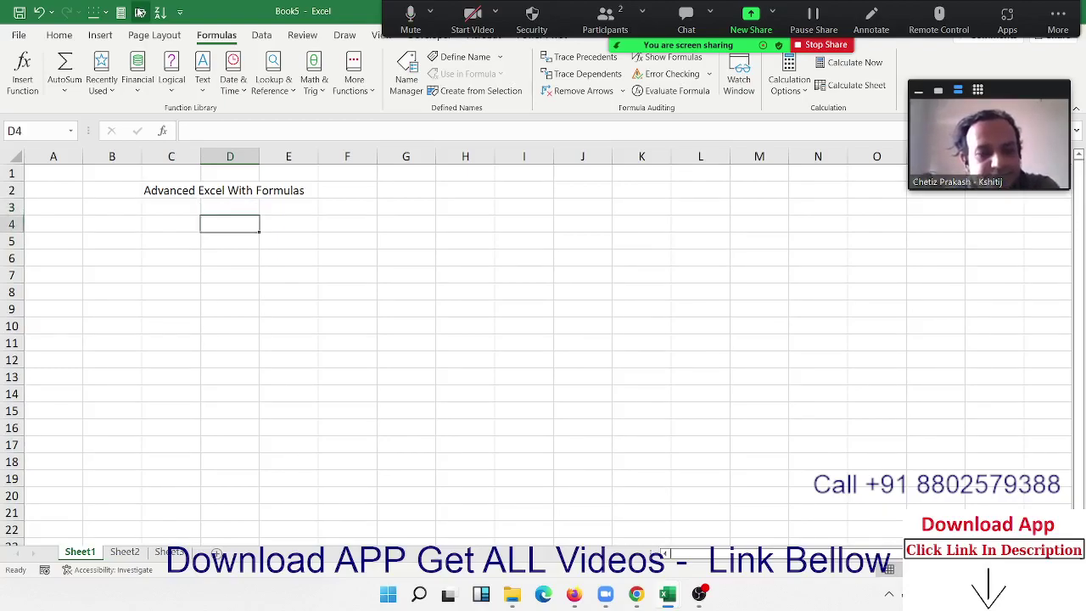
pyautogui.press('Up')
pyautogui.press('Down')
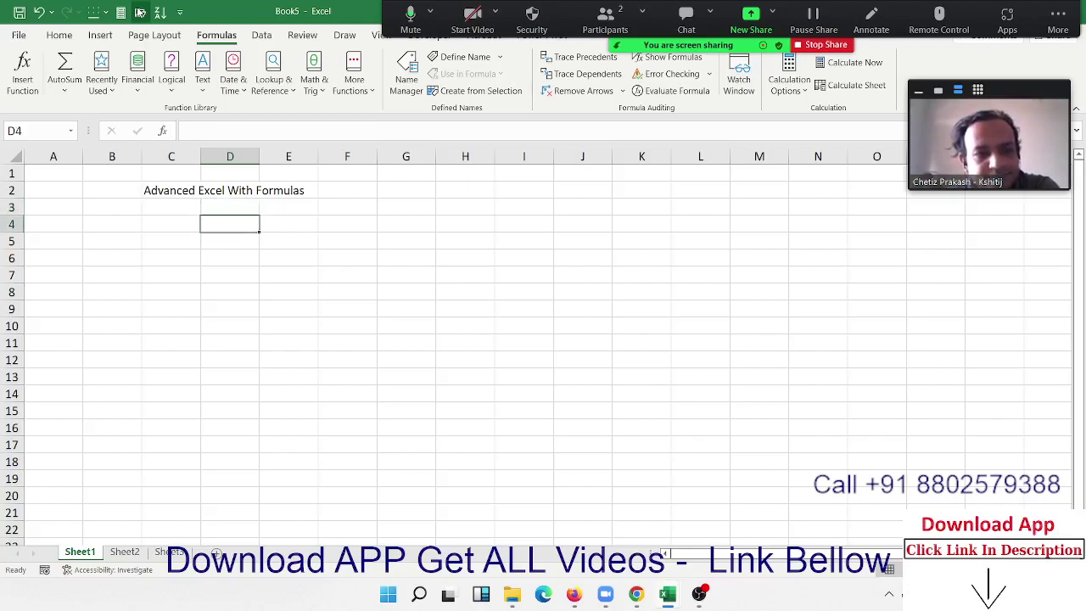
pyautogui.write('1.')
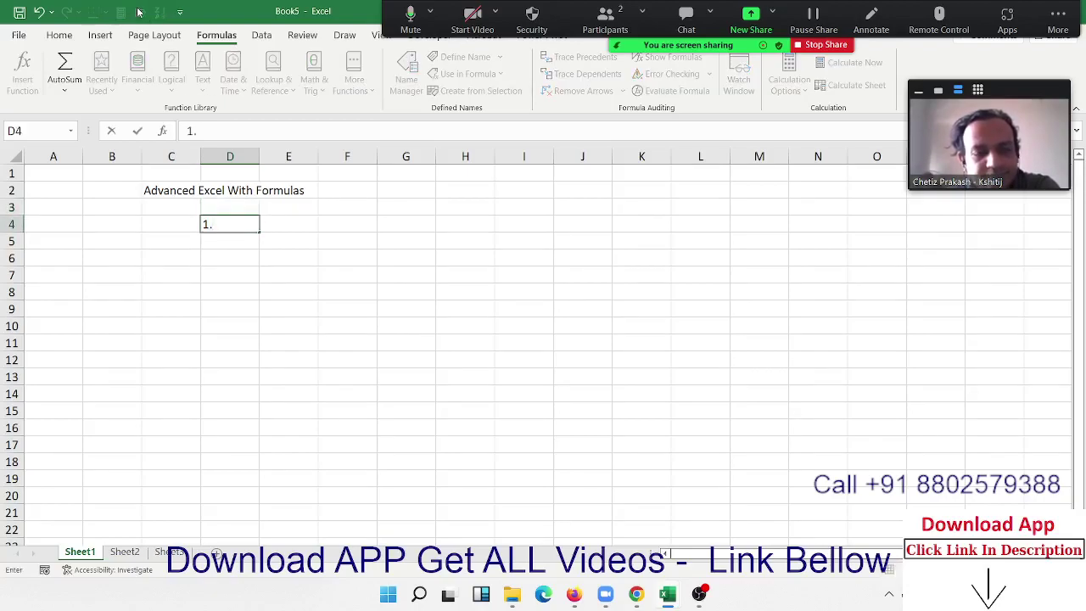
pyautogui.write('5 2')
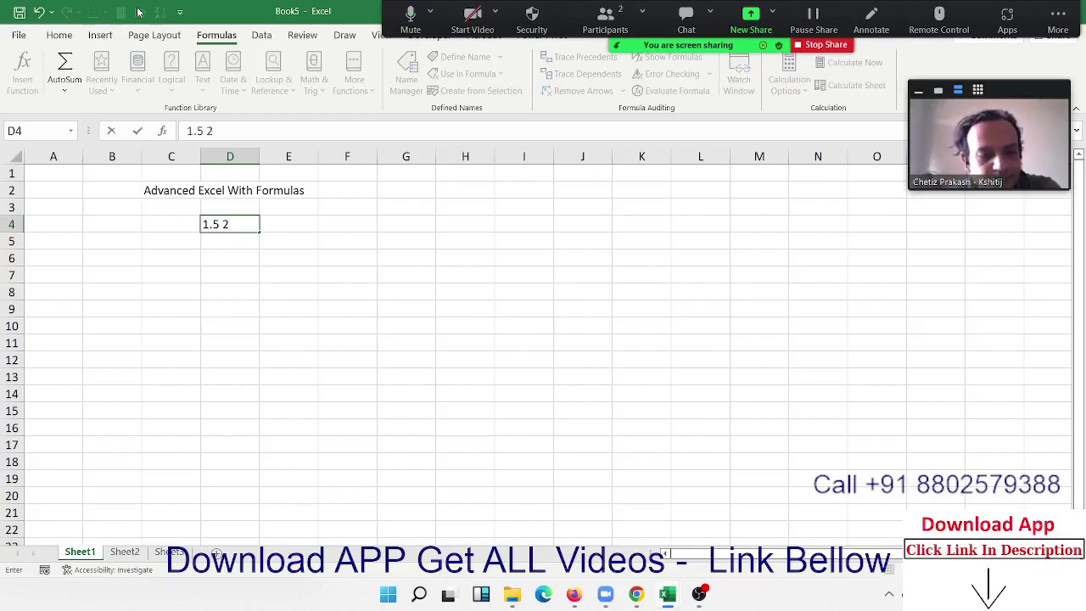
pyautogui.write('m')
pyautogui.press('Return')
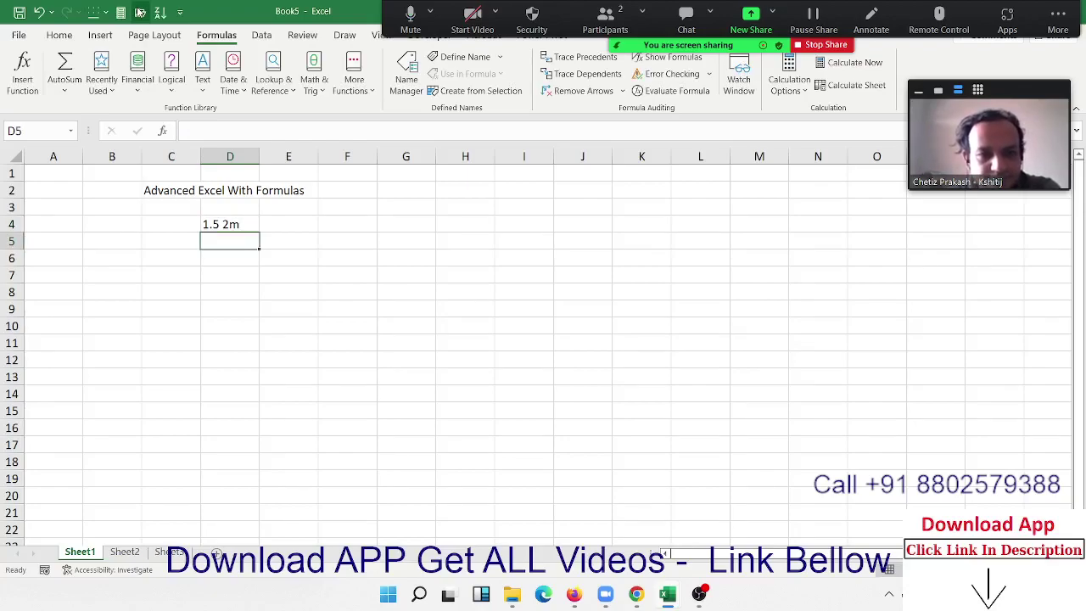
pyautogui.press('Up')
pyautogui.press('Right')
pyautogui.write('M')
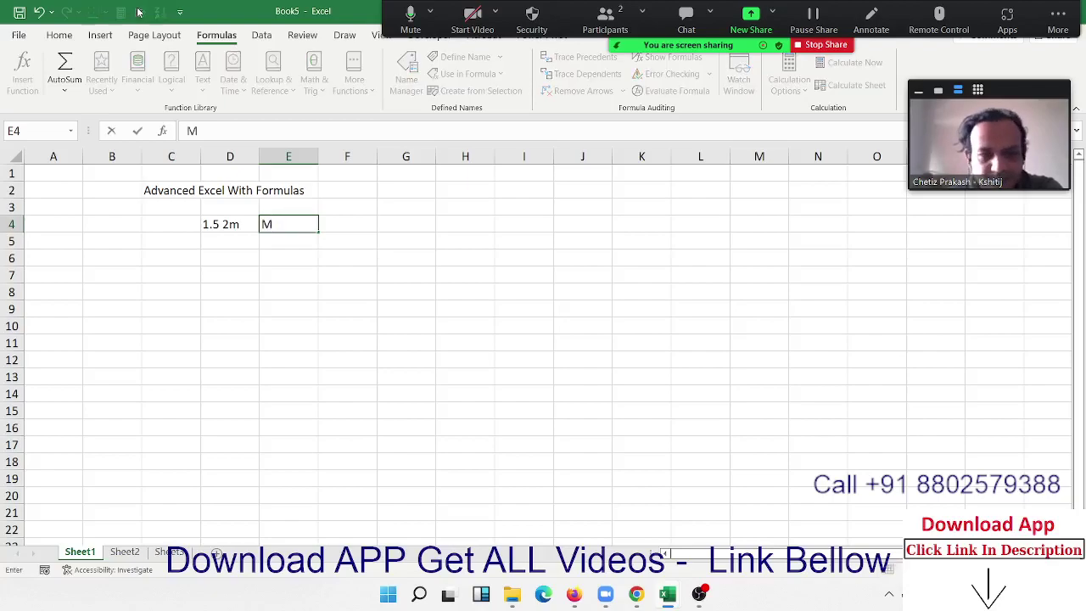
pyautogui.write('-F')
pyautogui.press('Return')
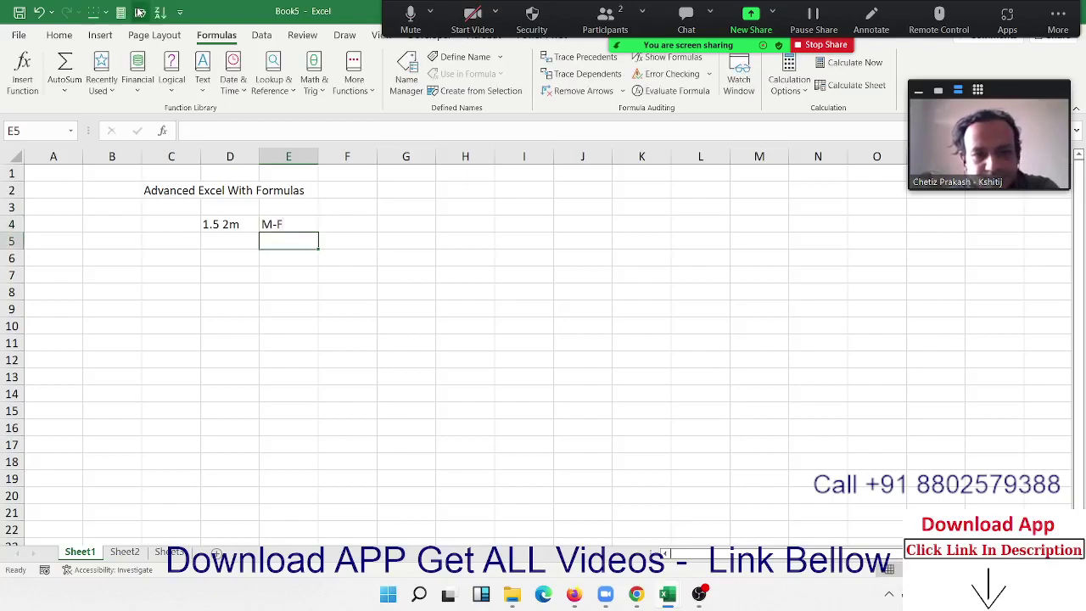
pyautogui.press('Up')
pyautogui.press('Right')
pyautogui.write('S')
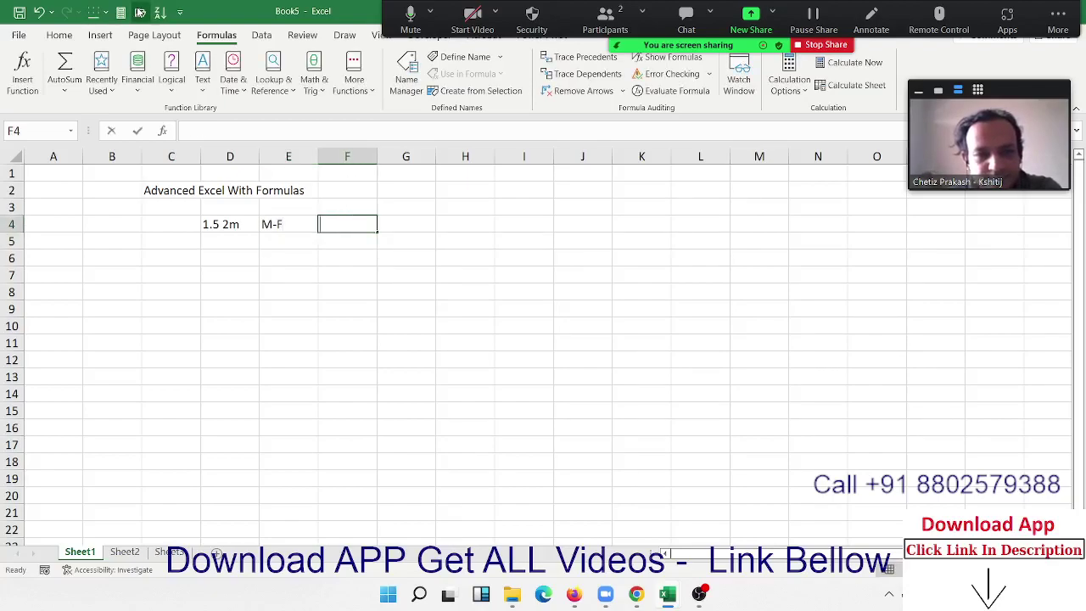
pyautogui.write('-S')
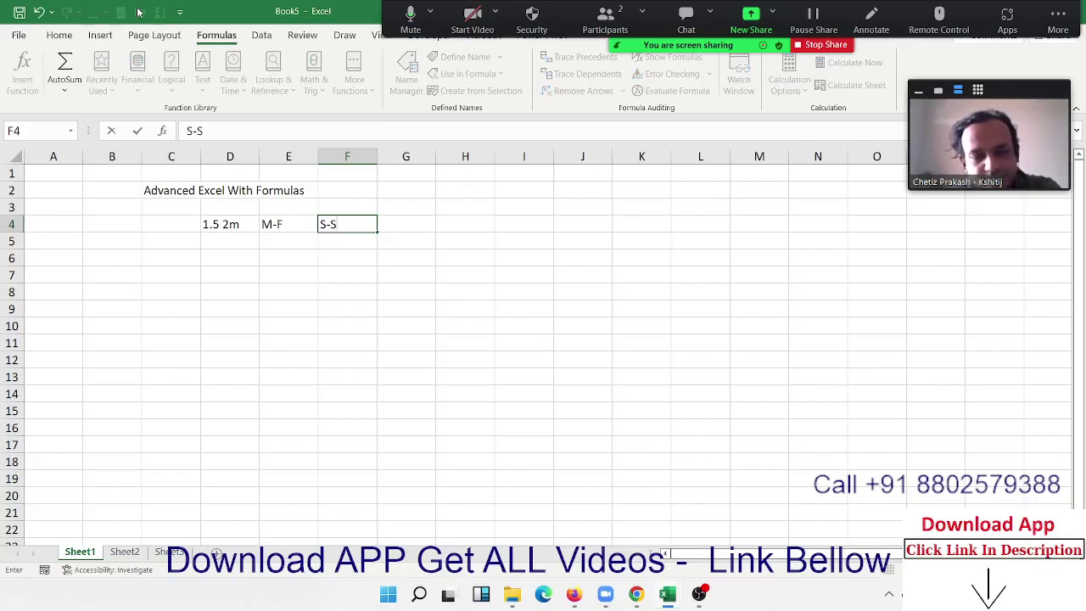
pyautogui.press('Return')
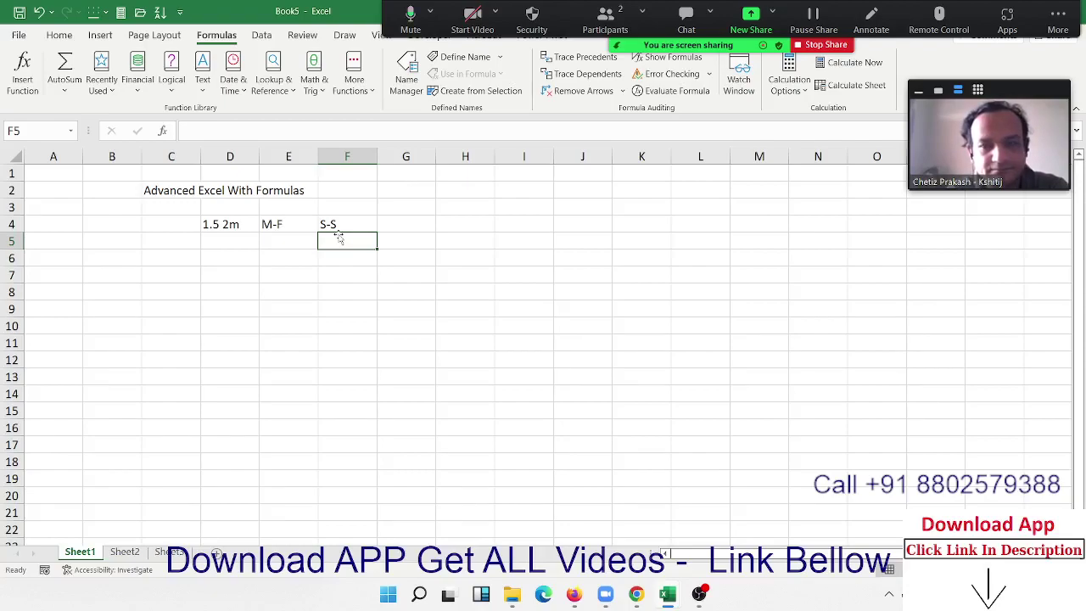
# Enter '30.-1pr' in E6 and '3-h' in F5, ending back on E6.
pyautogui.press('Down')
pyautogui.press('Left')
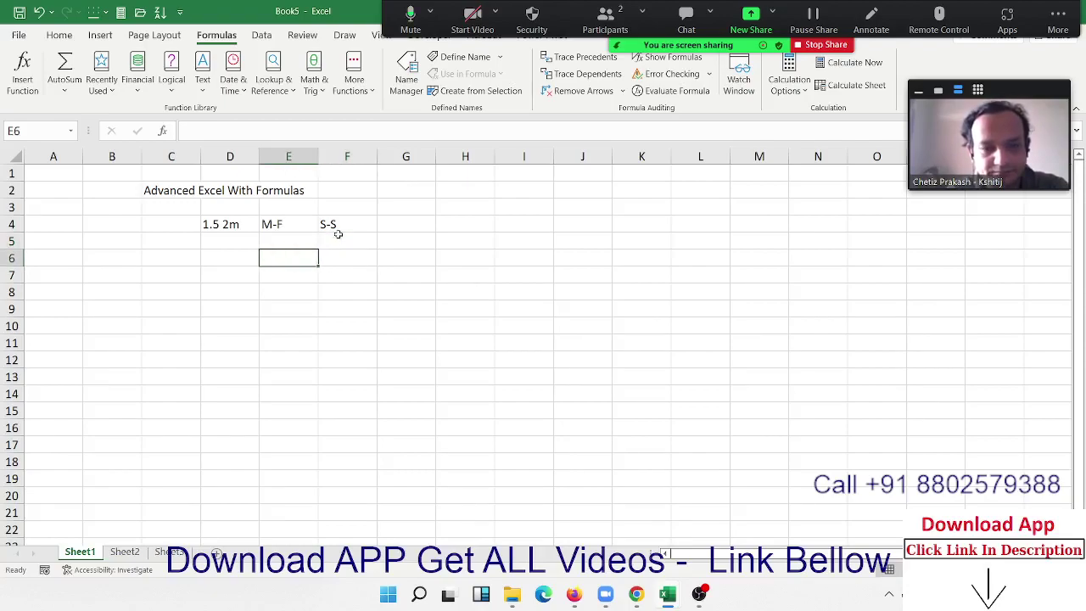
pyautogui.write('30.-1')
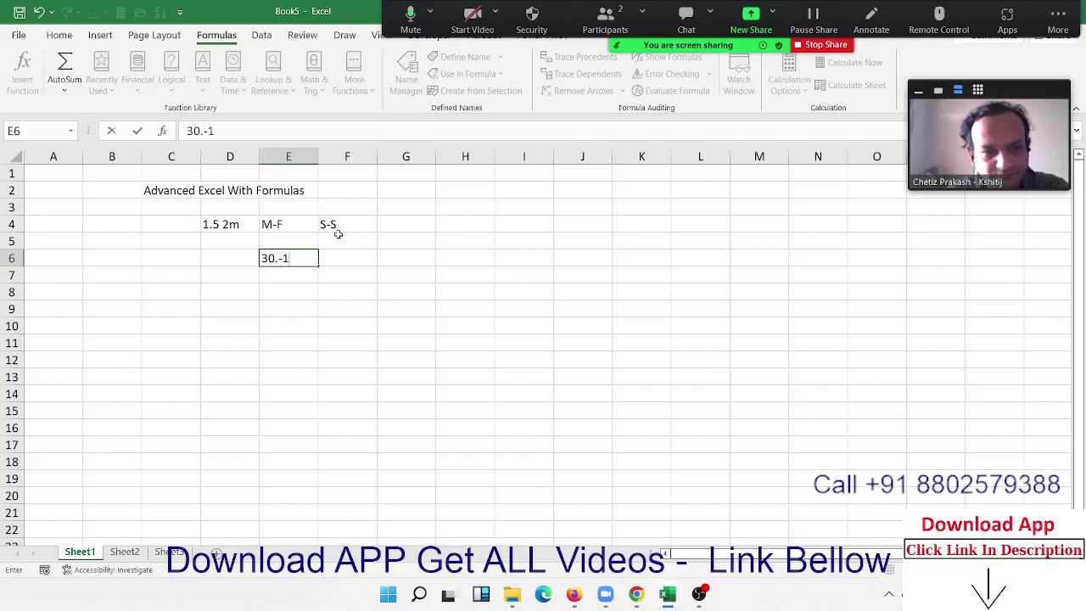
pyautogui.write('pr')
pyautogui.press('Return')
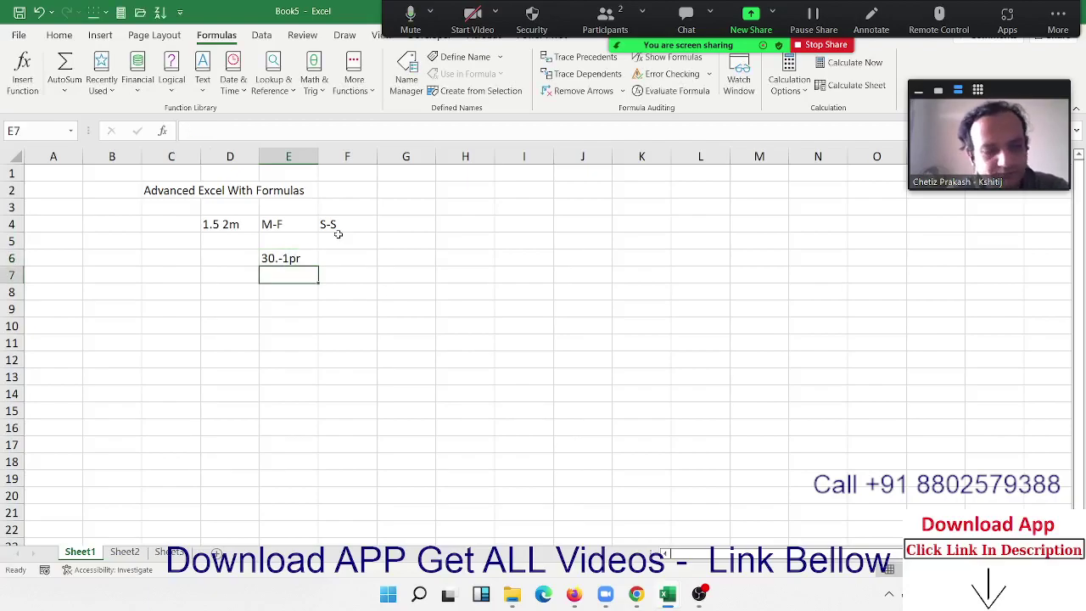
pyautogui.click(337, 238)
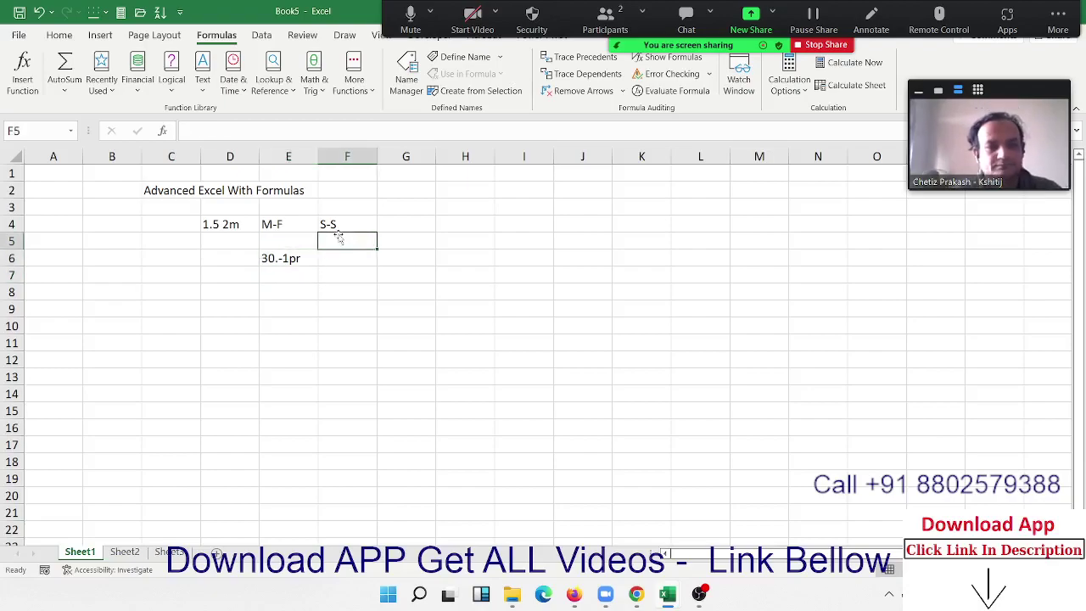
pyautogui.write('3-')
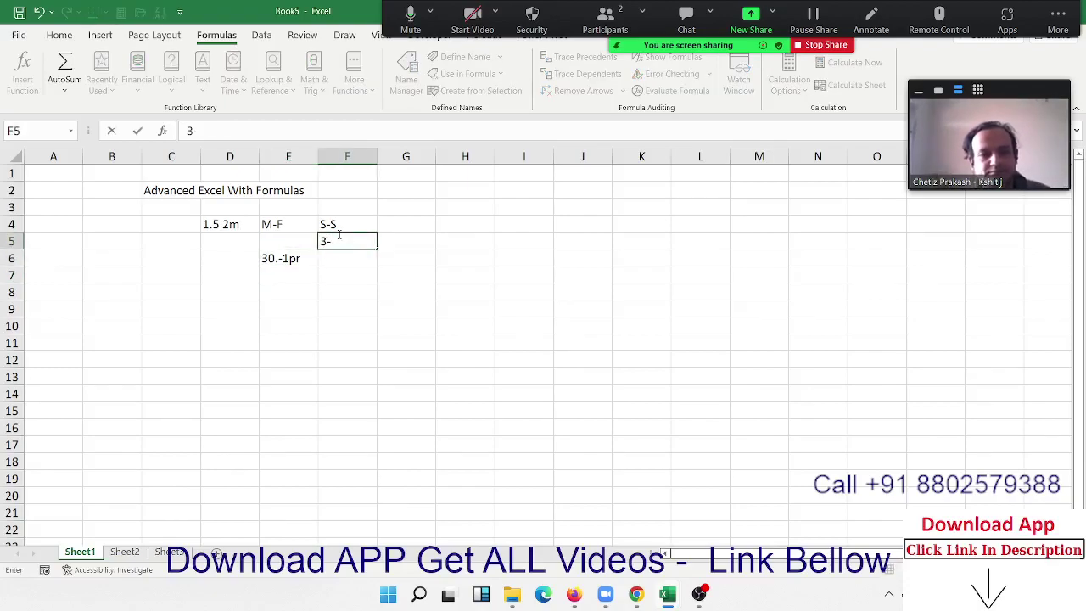
pyautogui.write('h')
pyautogui.press('Return')
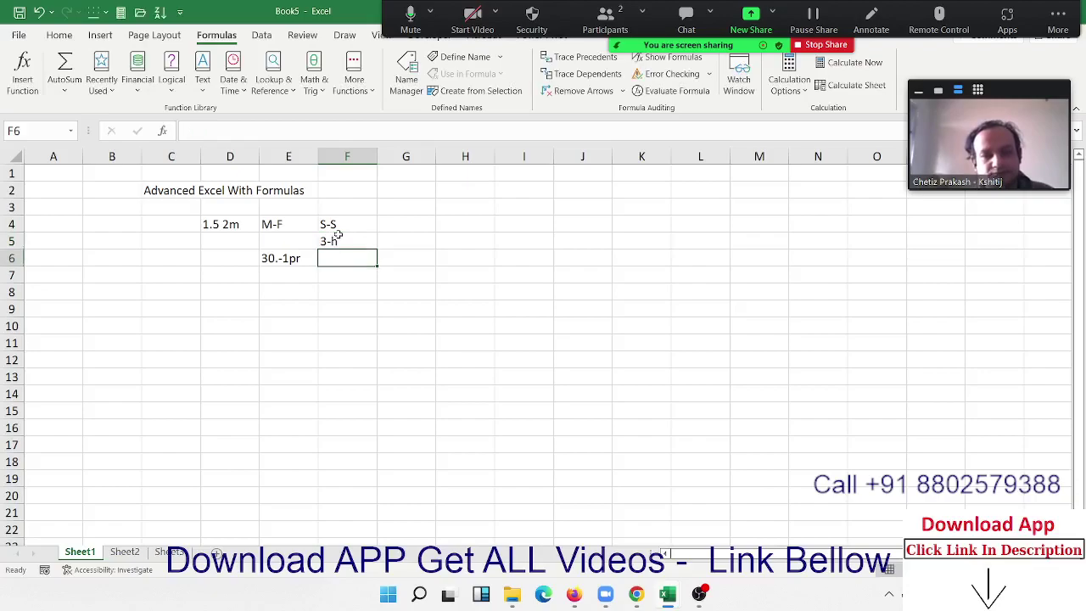
pyautogui.press('Left')
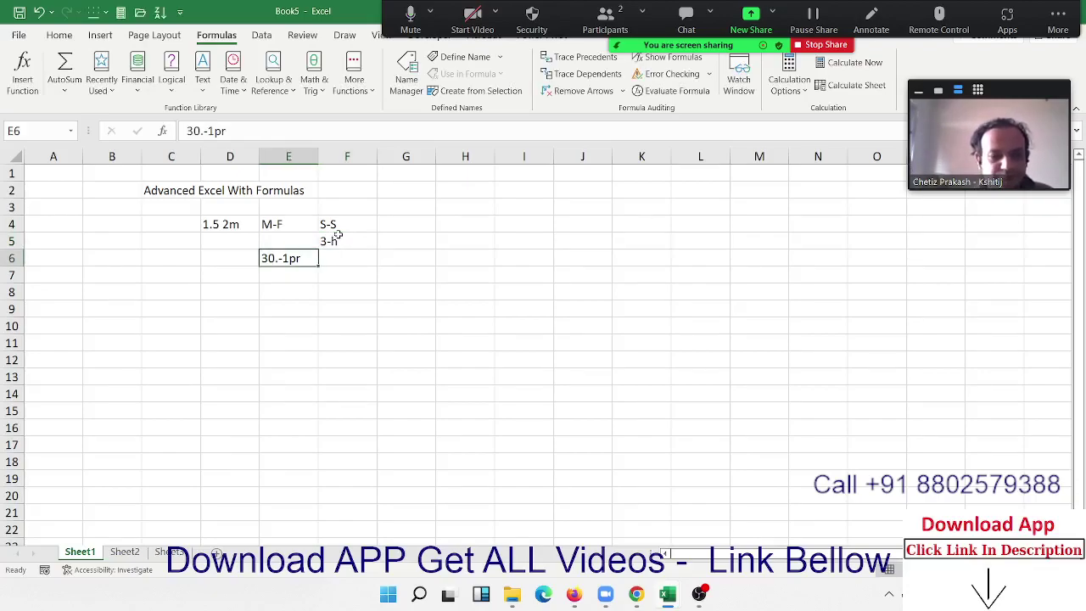
pyautogui.press('Down')
pyautogui.press('Up')
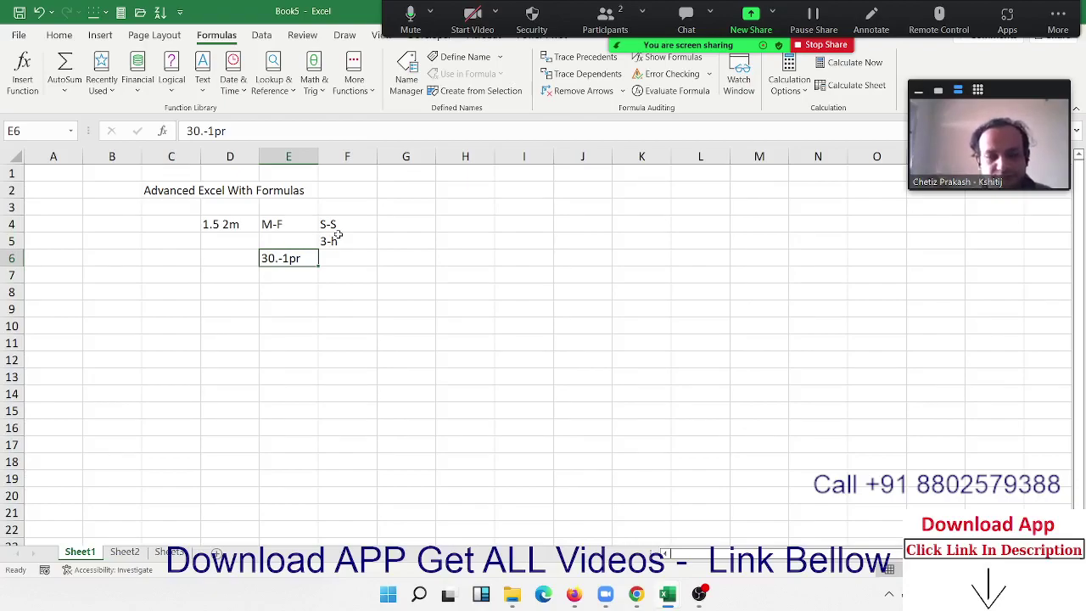
# Step through the notes around E5:G6, reviewing the '3-h' and '30.-1pr' entries.
pyautogui.press('Up')
pyautogui.press('Right')
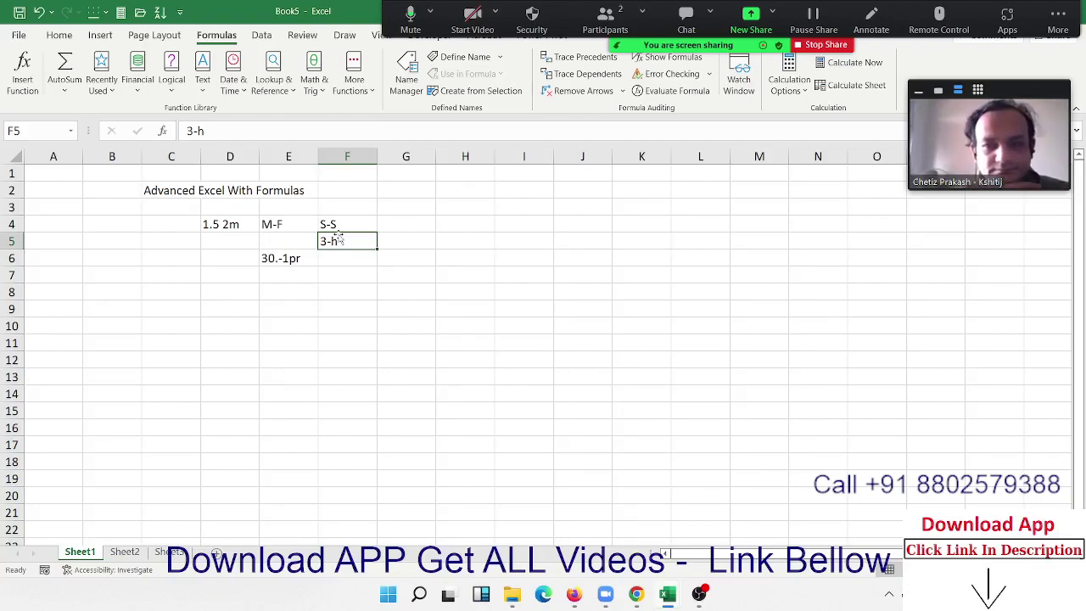
pyautogui.press('Right')
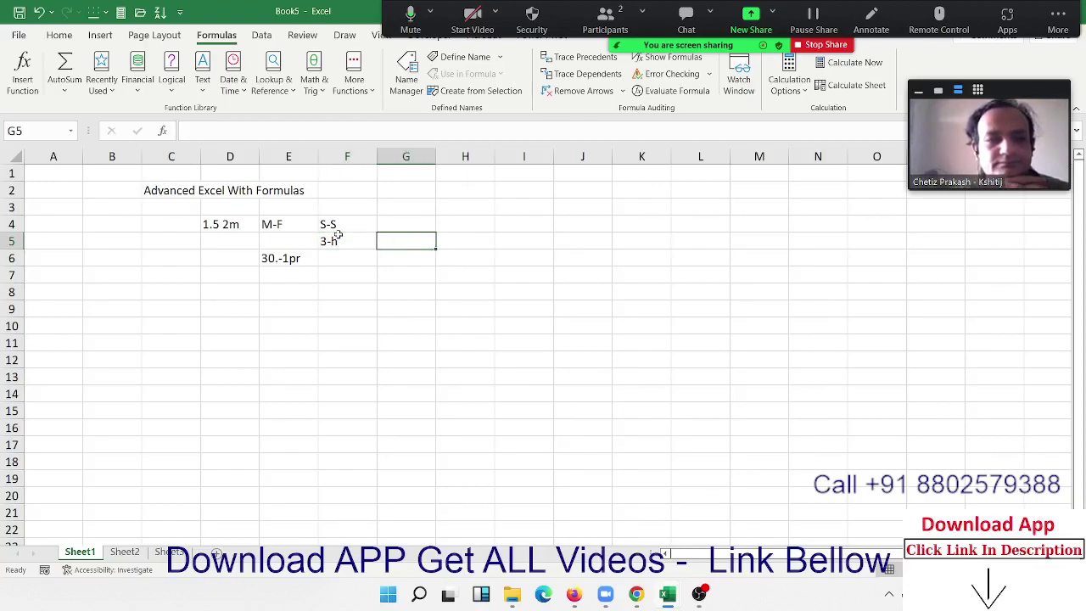
pyautogui.click(338, 240)
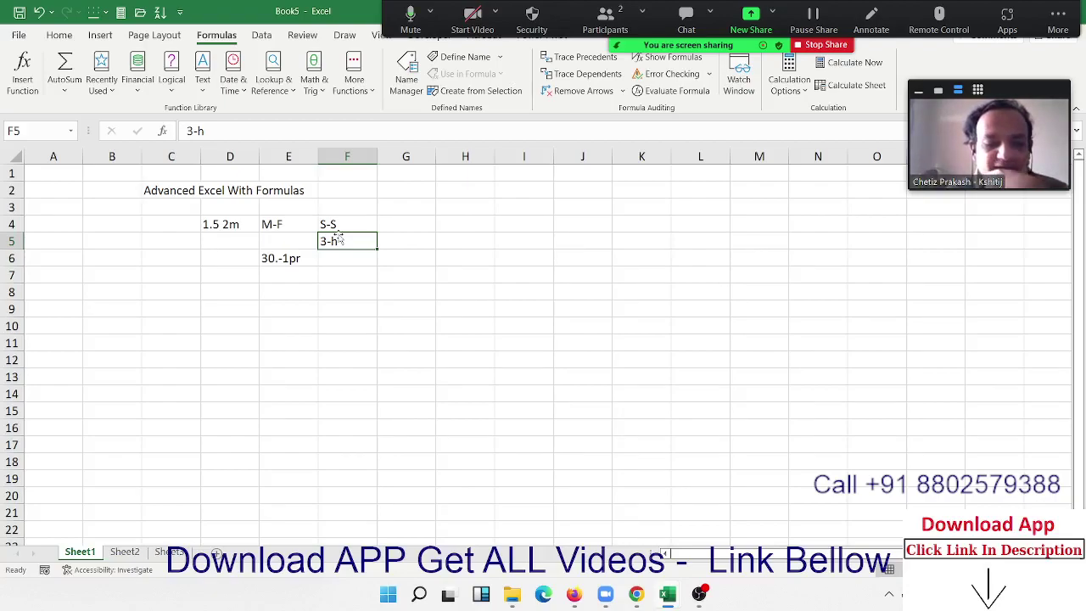
pyautogui.press('Up')
pyautogui.press('Down')
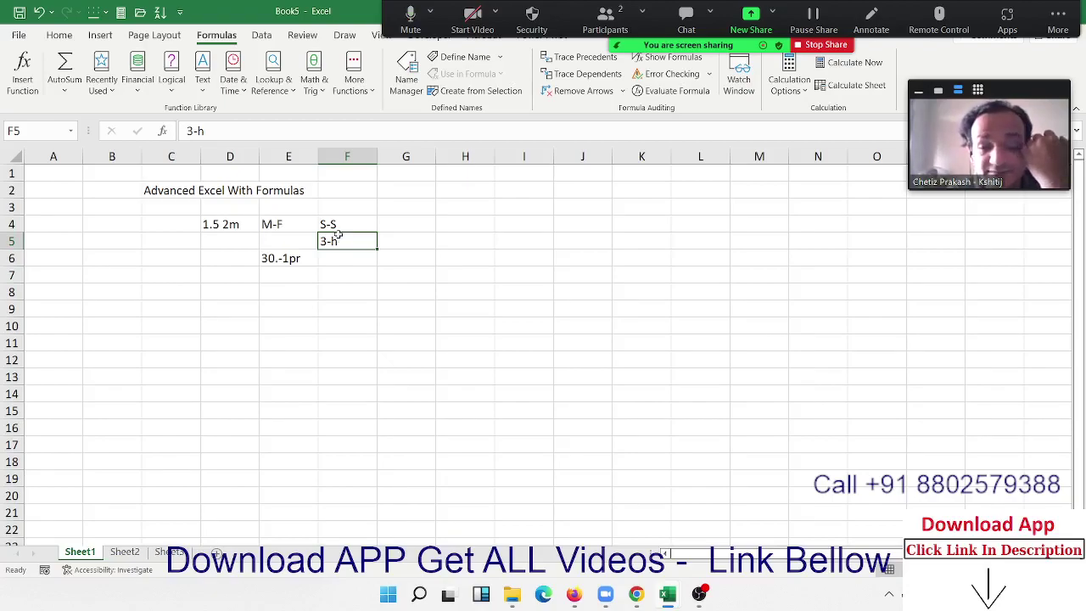
pyautogui.press('Down')
pyautogui.press('Left')
pyautogui.click(337, 238)
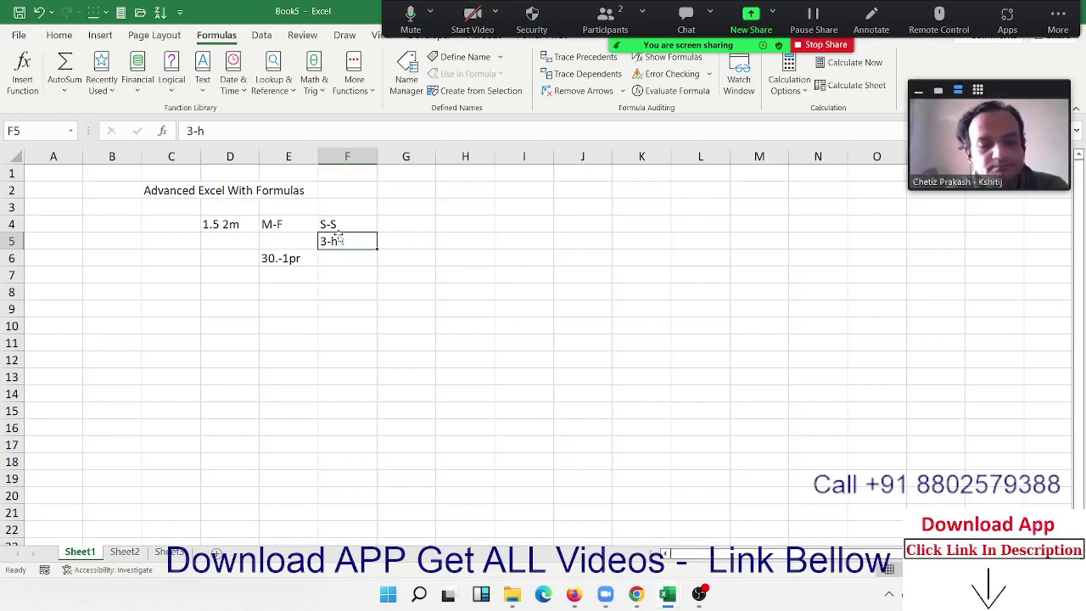
pyautogui.press('Down')
pyautogui.press('Left')
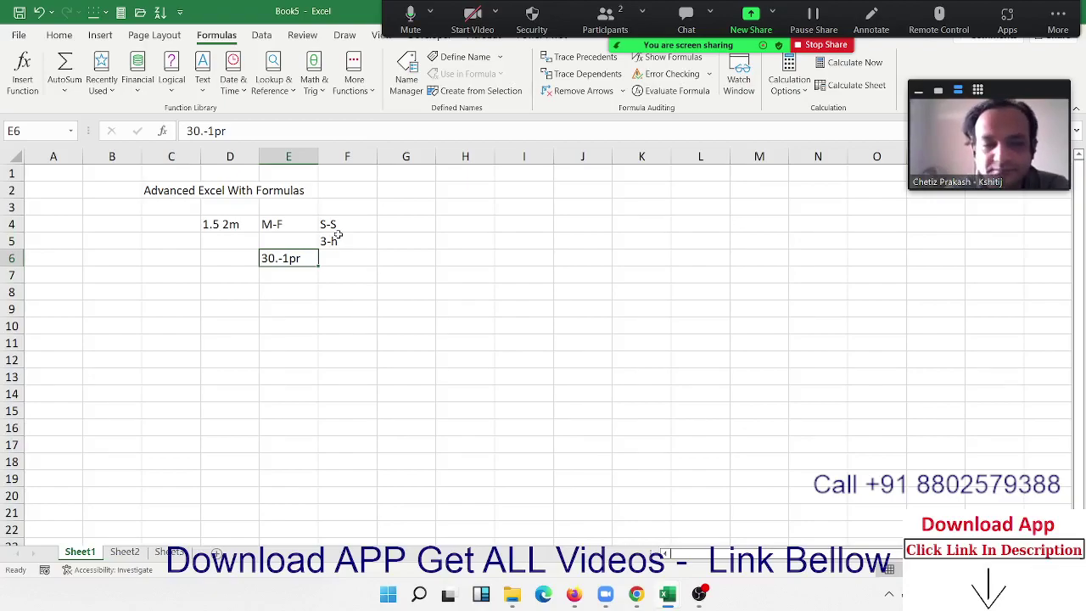
# Reopen DA-Sales, show its Dashboard sheet, and dismiss the notice covering it.
pyautogui.click(20, 37)
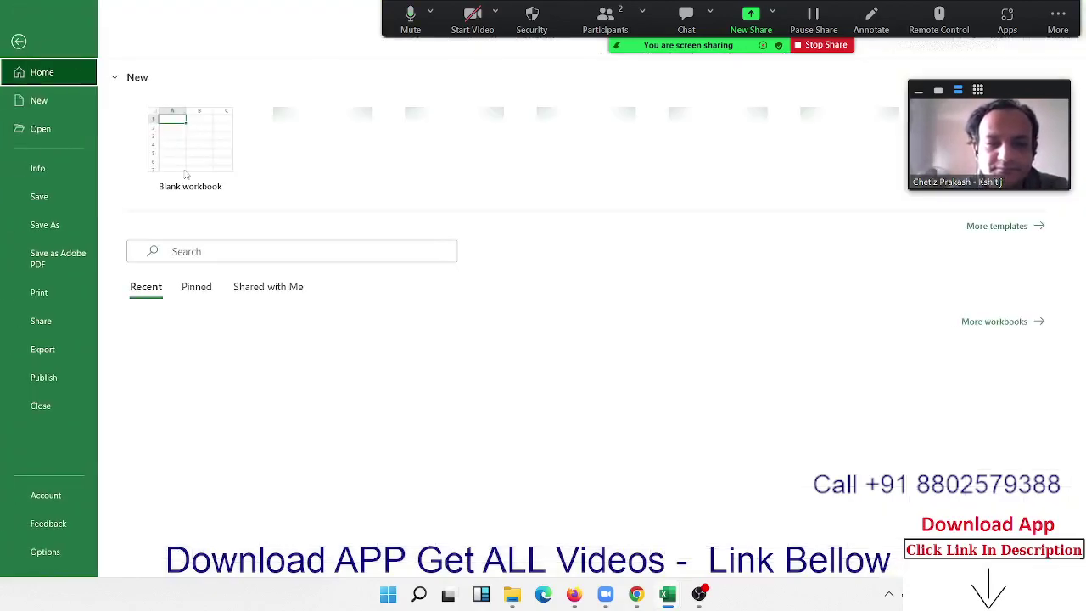
pyautogui.click(227, 350)
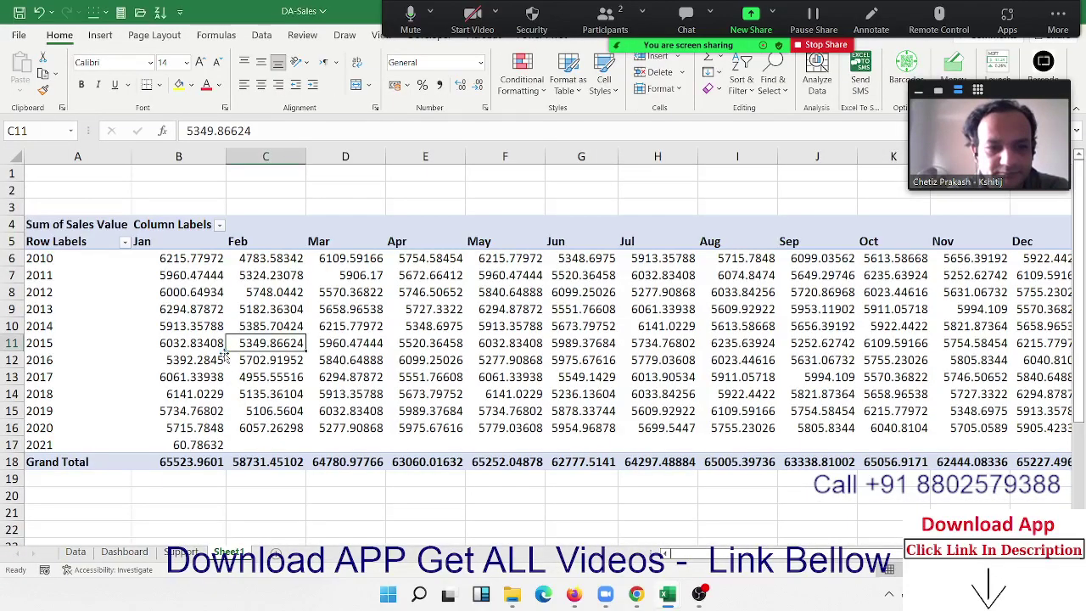
pyautogui.click(136, 553)
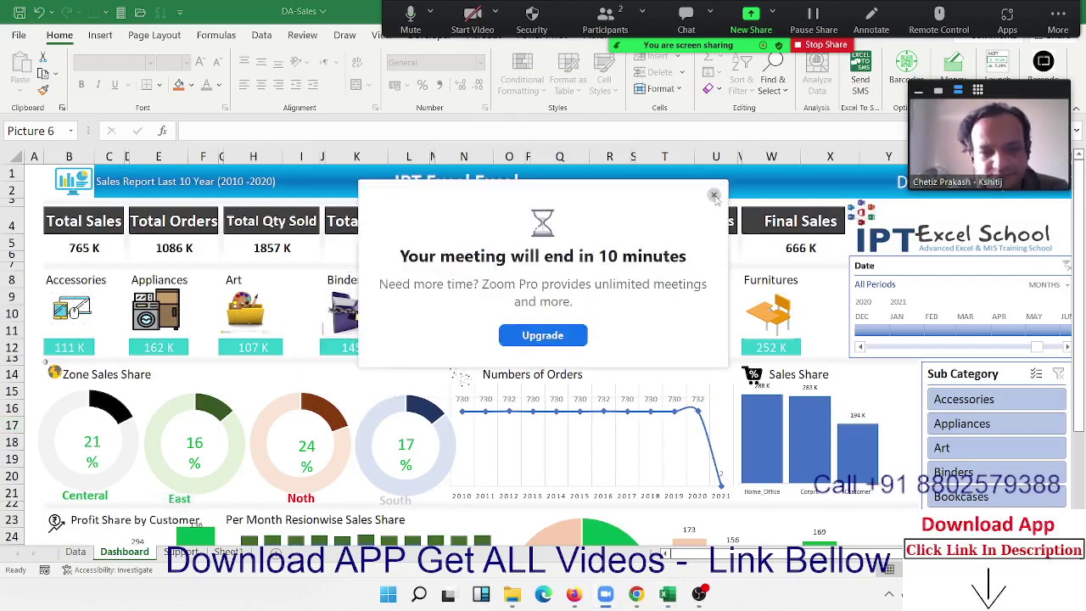
pyautogui.click(714, 195)
# Close DA-Sales choosing Don't Save, returning to Book5's course notes.
pyautogui.click(18, 35)
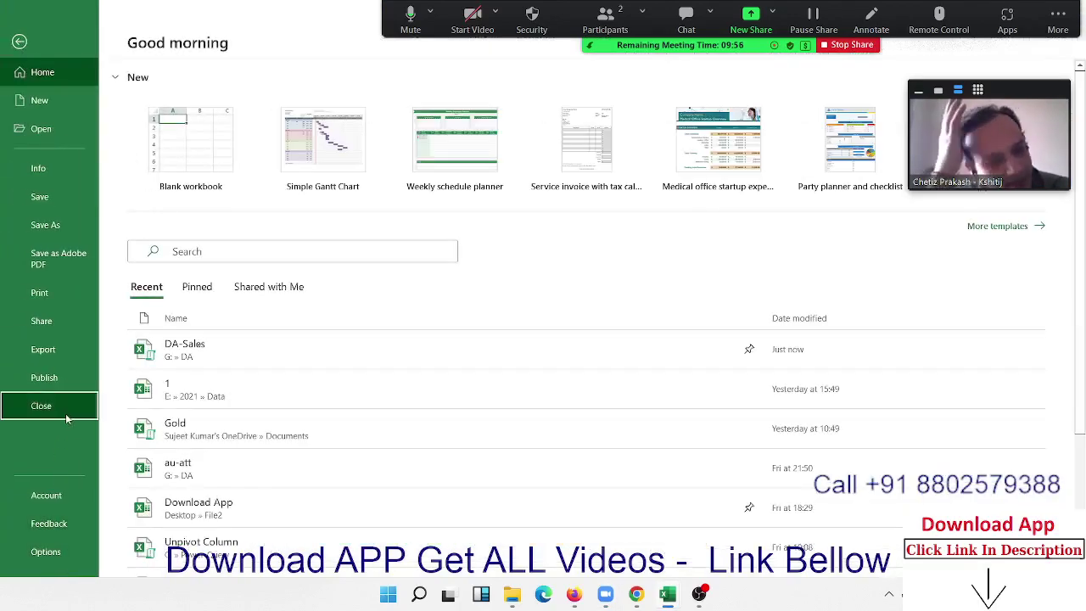
pyautogui.press('Escape')
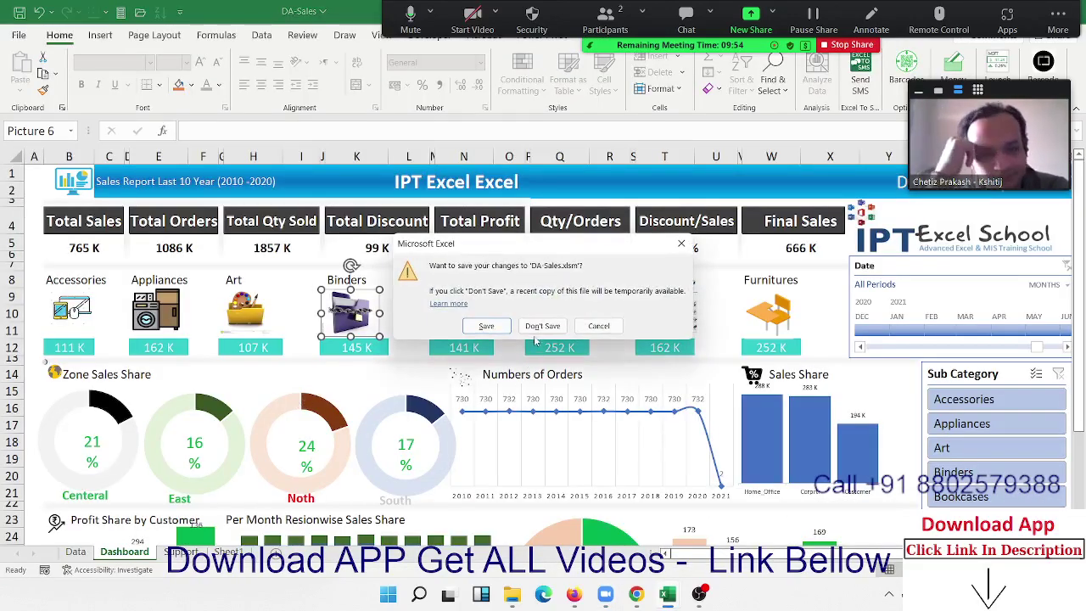
pyautogui.click(538, 327)
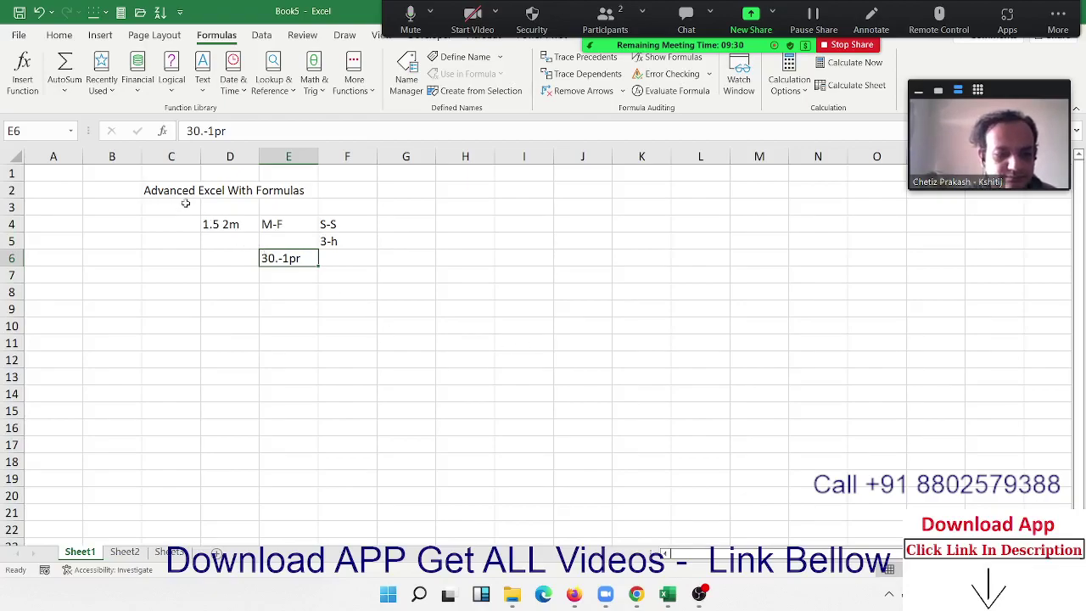
# Select C2:F7, covering the 'Advanced Excel With Formulas' title and the notes beneath it.
pyautogui.moveTo(179, 193); pyautogui.dragTo(367, 273)
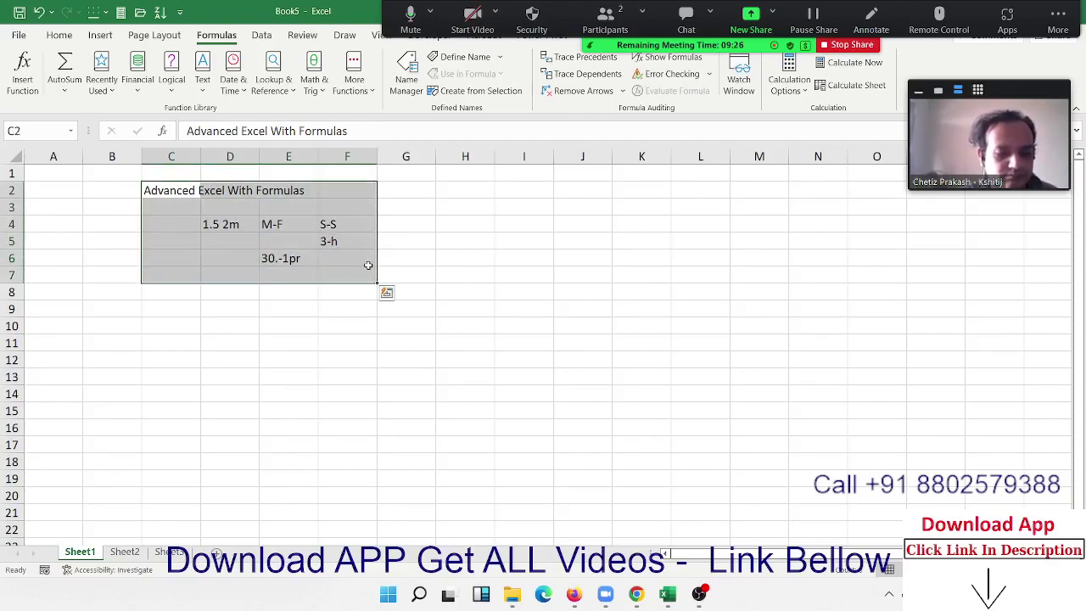